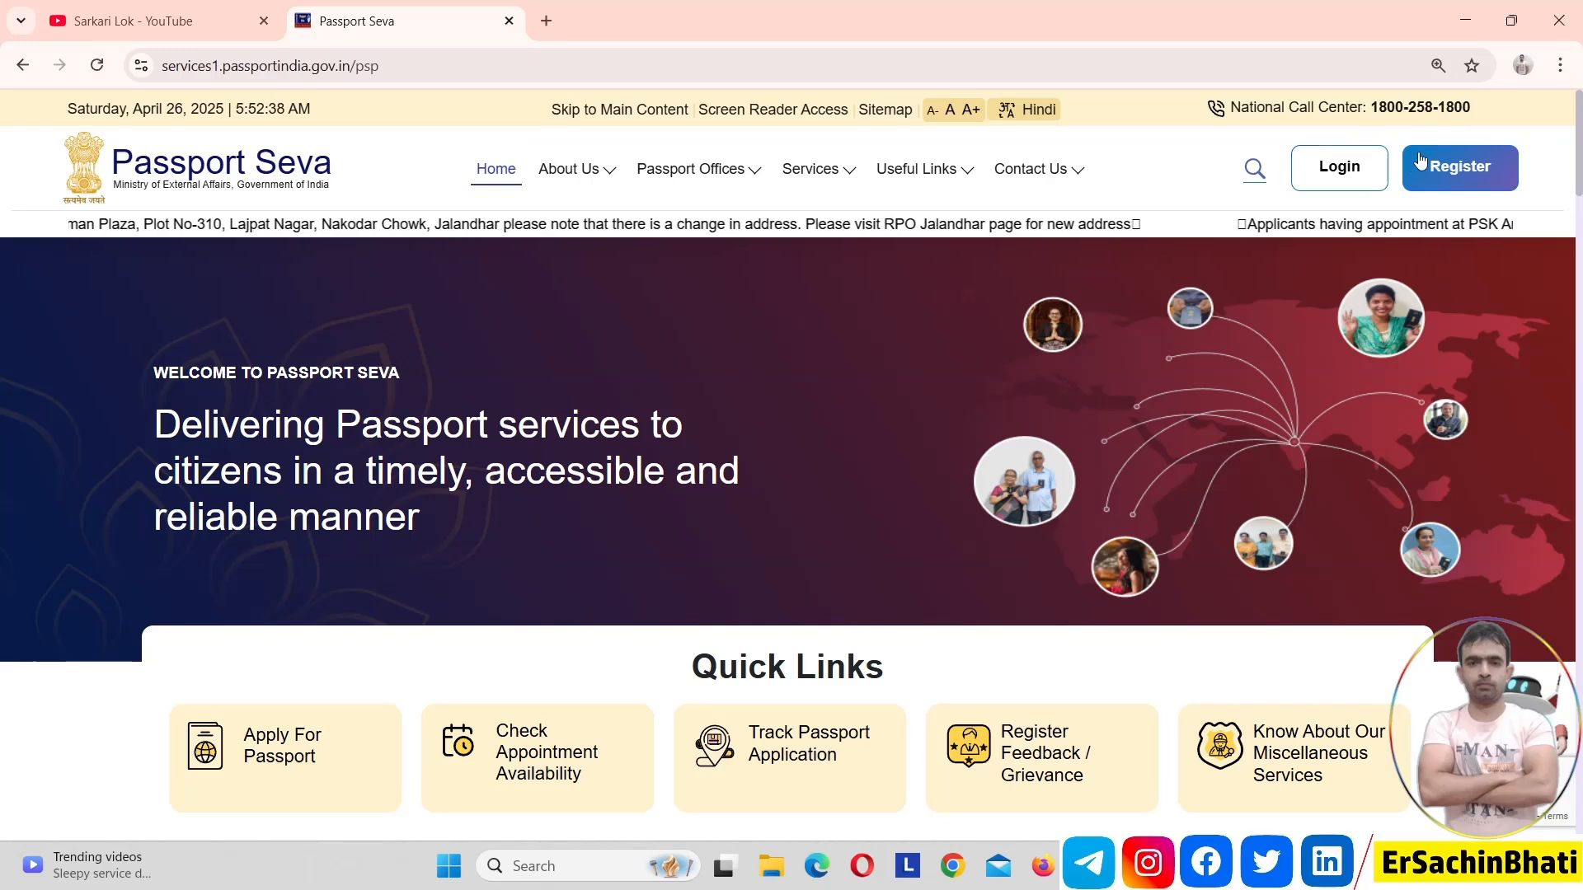
# Open the new-user registration form and browse the passport office list, leaving it at Select
pyautogui.click(1465, 180)
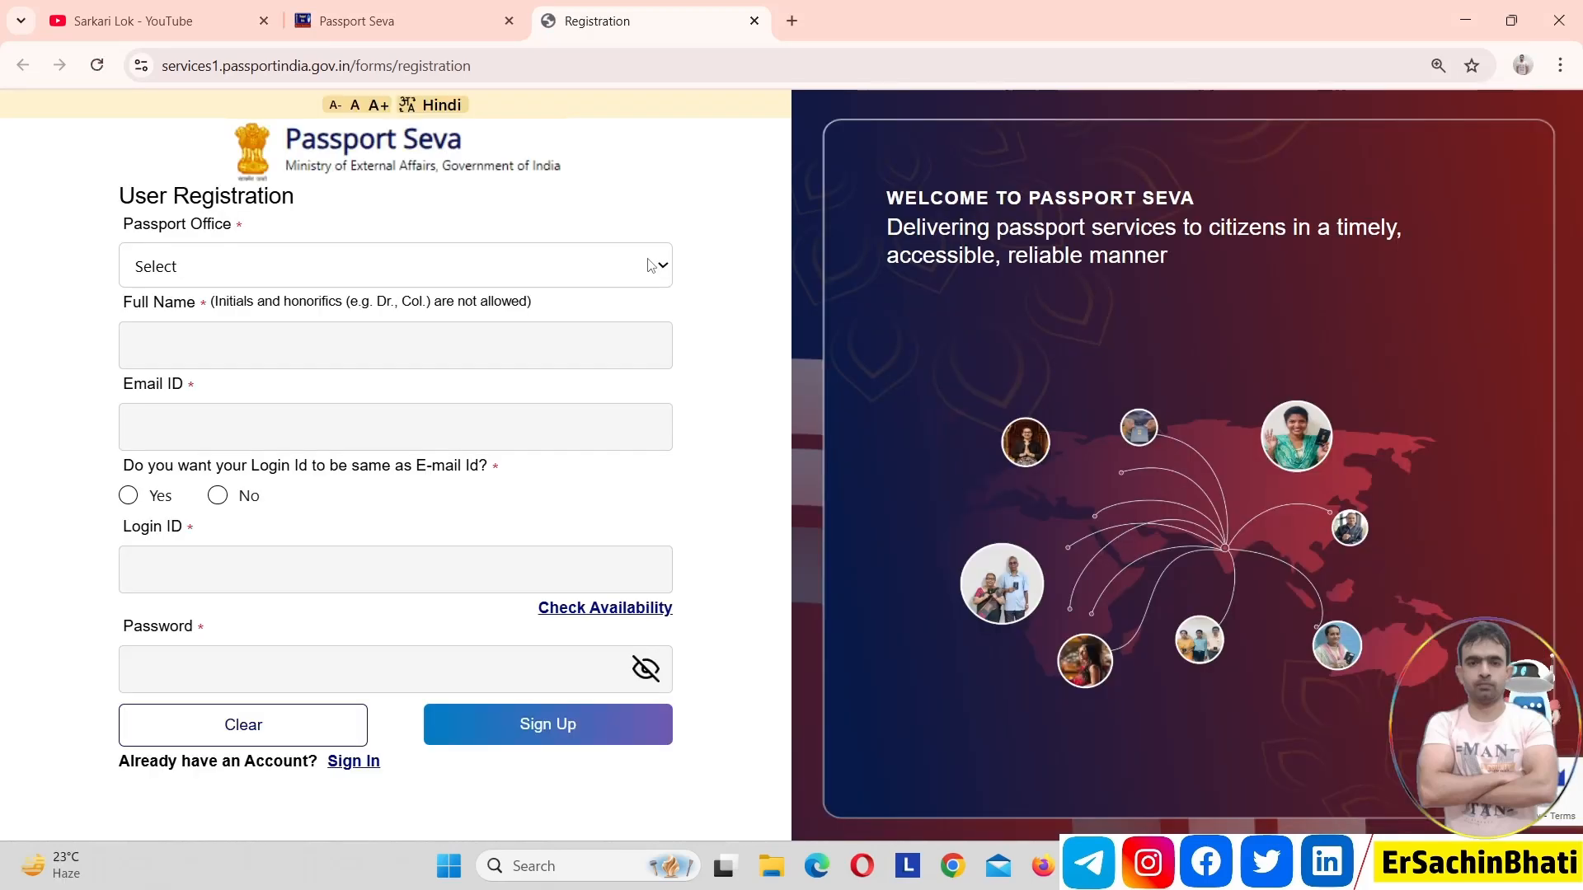
pyautogui.click(419, 263)
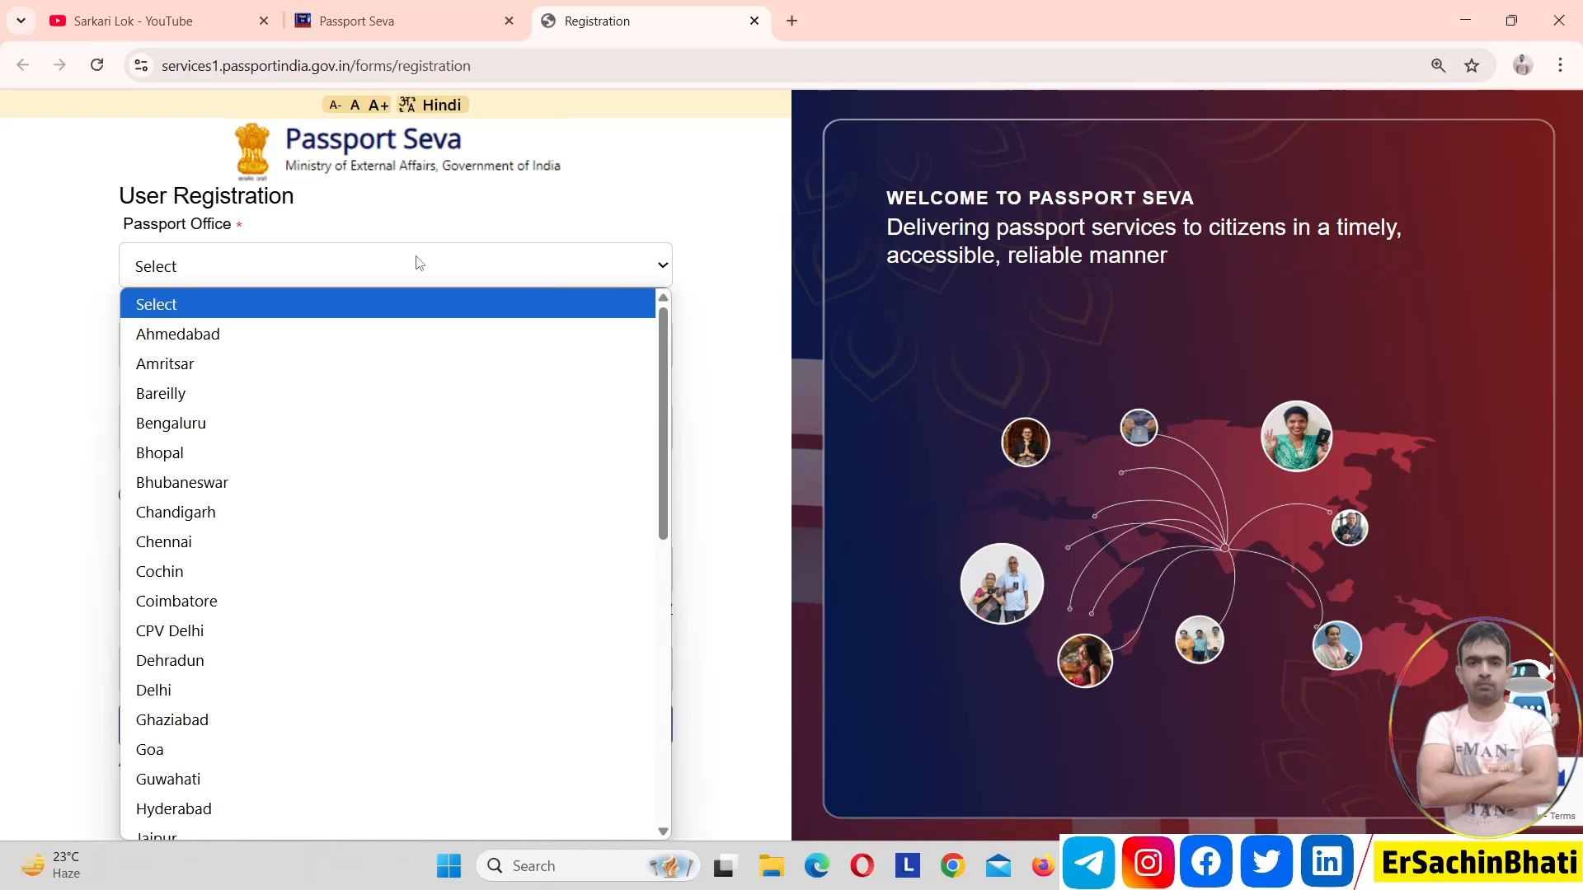
pyautogui.press('g')
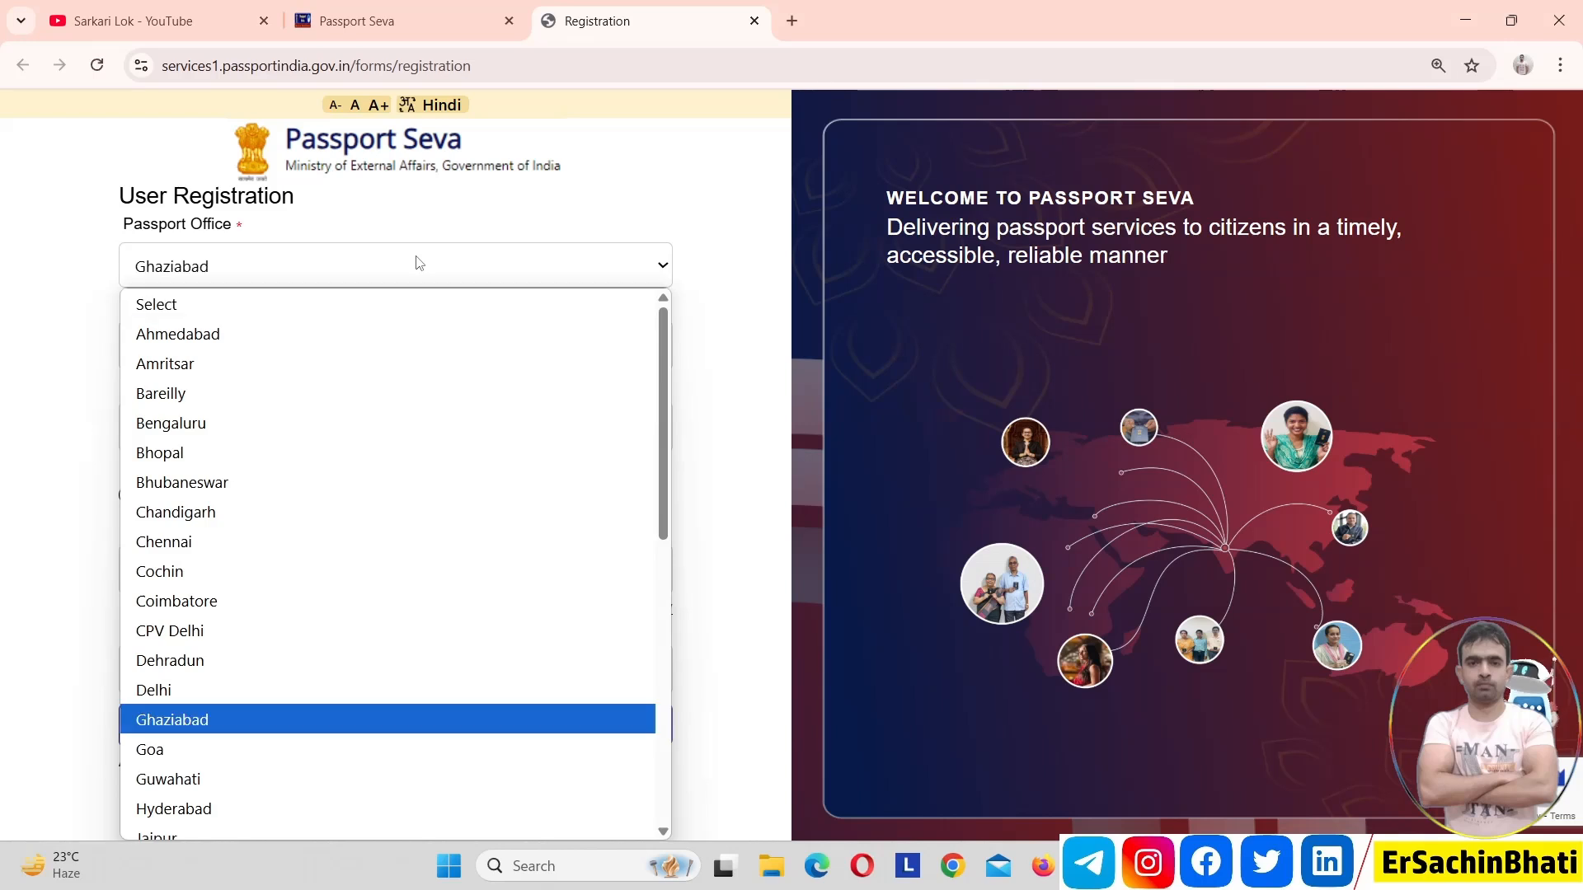
pyautogui.press('Up')
pyautogui.press('Up')
pyautogui.press('Up')
pyautogui.press('Up')
pyautogui.press('Up')
pyautogui.press('Up')
pyautogui.press('Up')
pyautogui.press('Up')
pyautogui.press('Up')
pyautogui.press('Up')
pyautogui.press('Up')
pyautogui.press('Up')
pyautogui.press('Up')
pyautogui.press('Up')
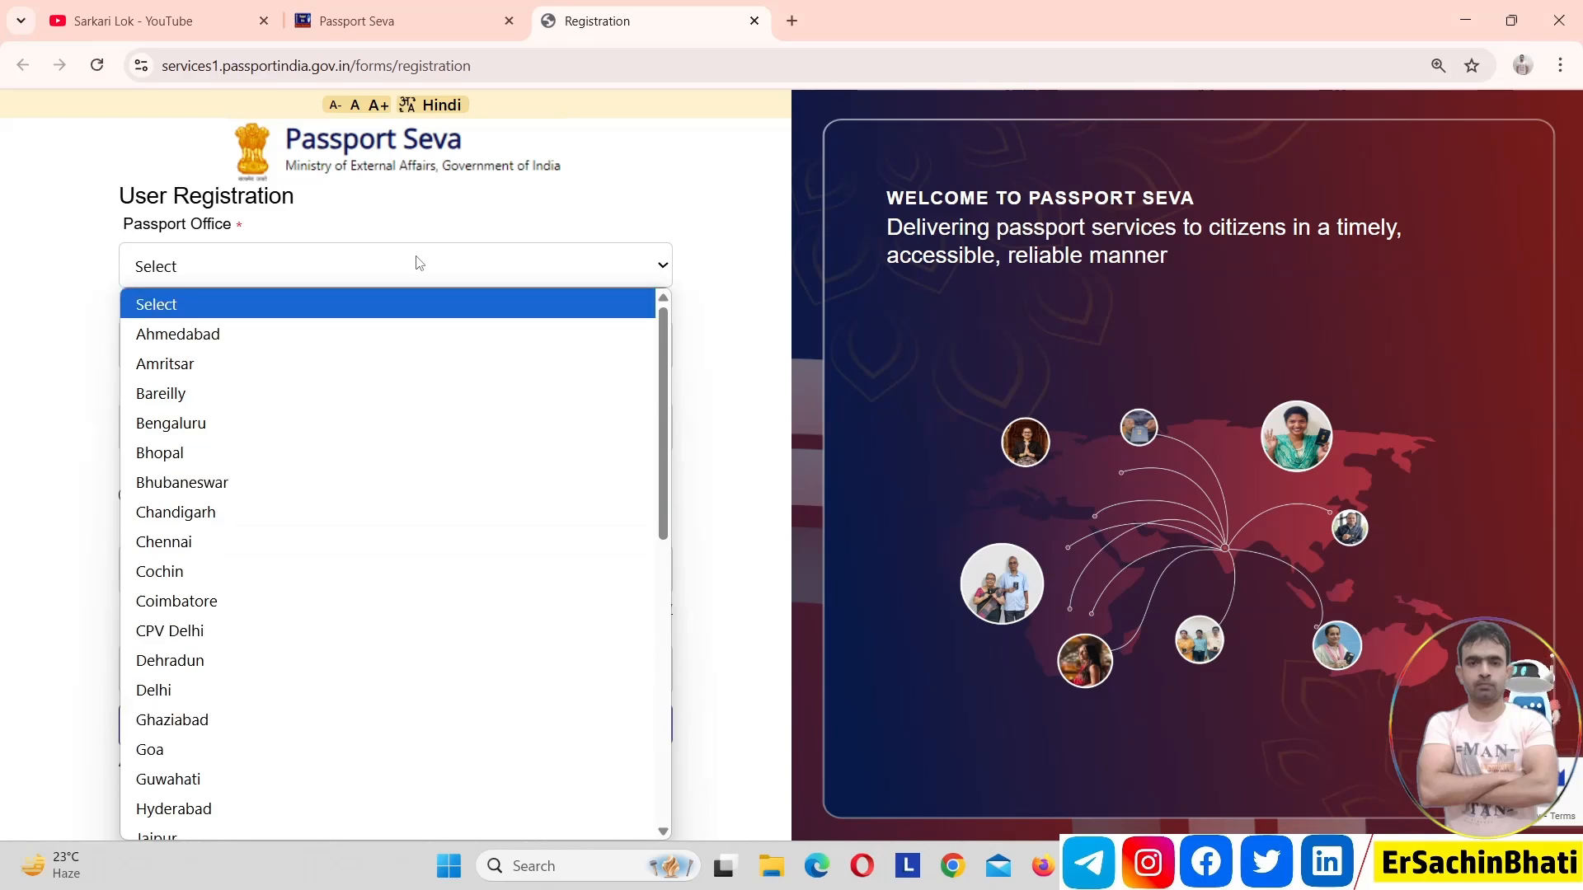
pyautogui.press('Return')
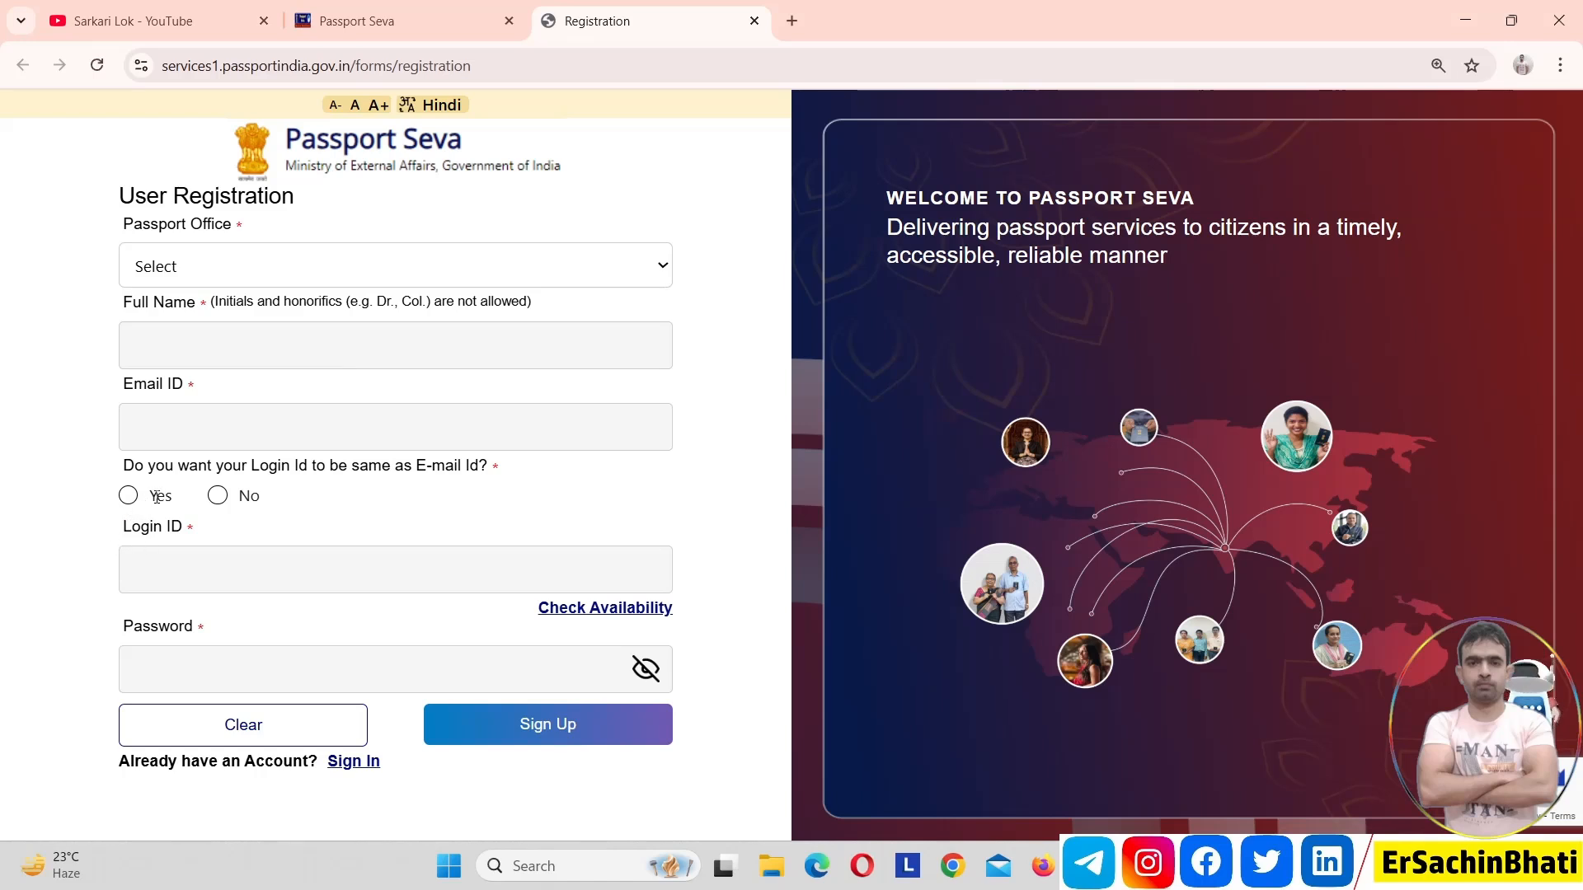
# Choose No for using the e-mail as login ID, enter a first name as the login ID, and check its availability
pyautogui.click(220, 498)
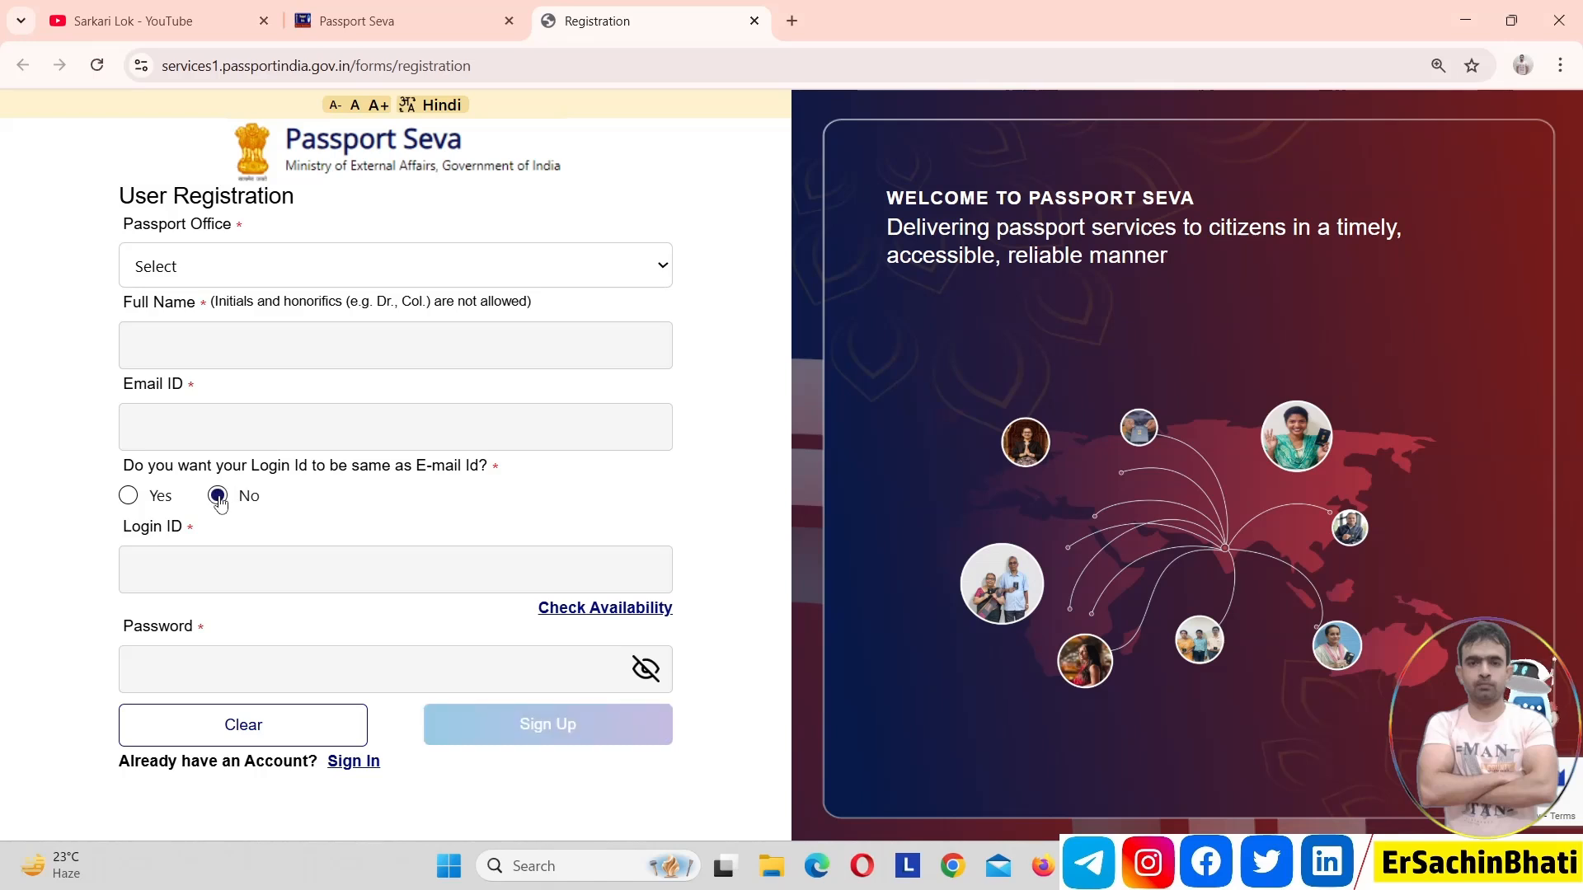
pyautogui.click(216, 573)
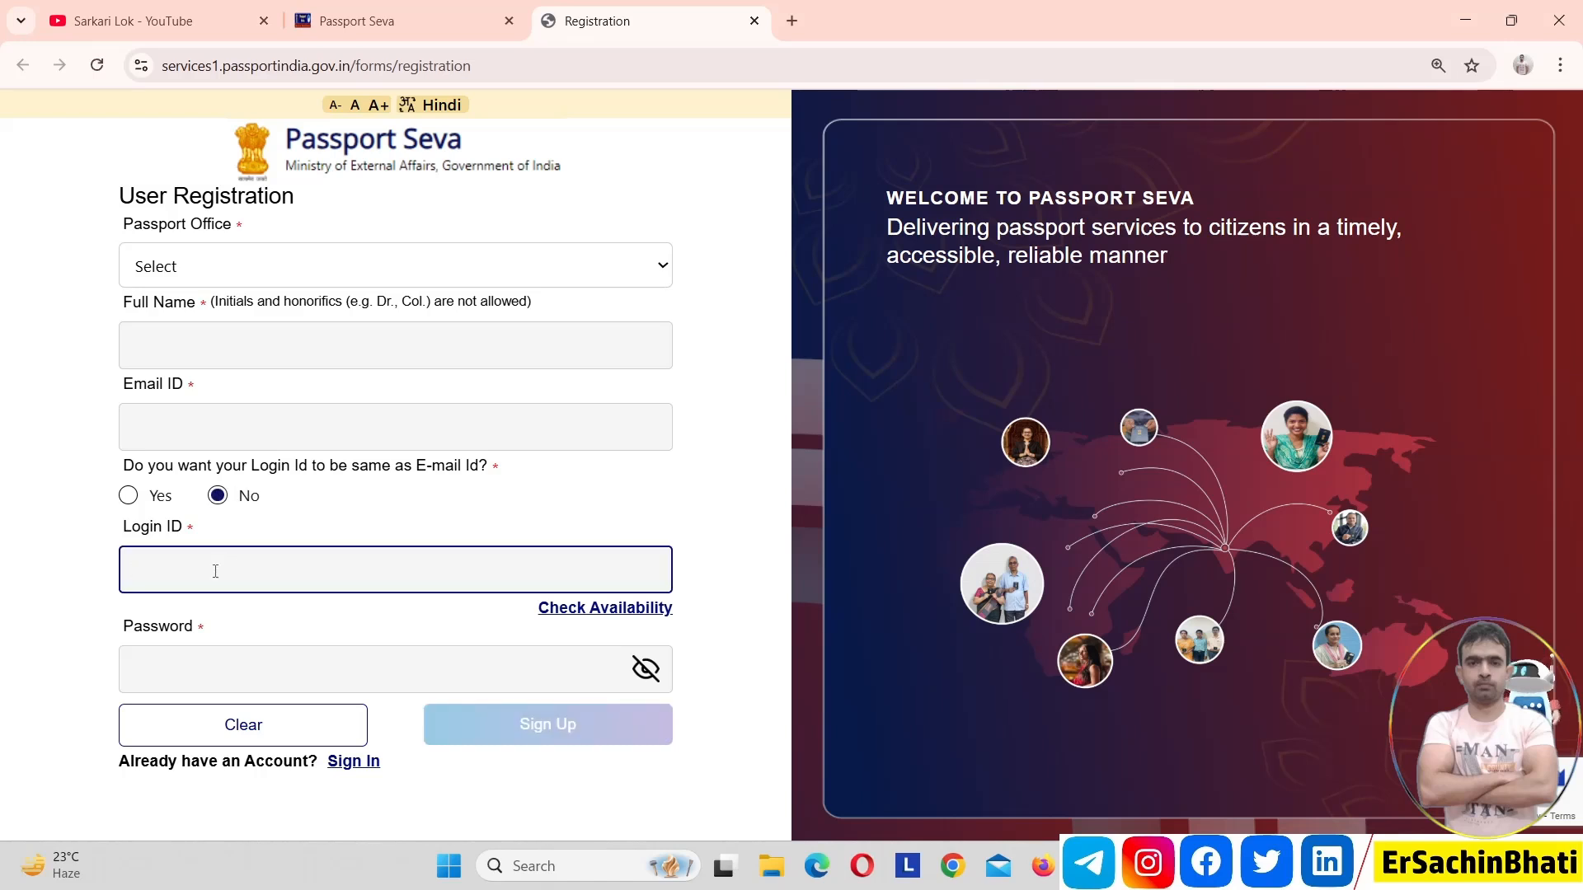
pyautogui.click(630, 610)
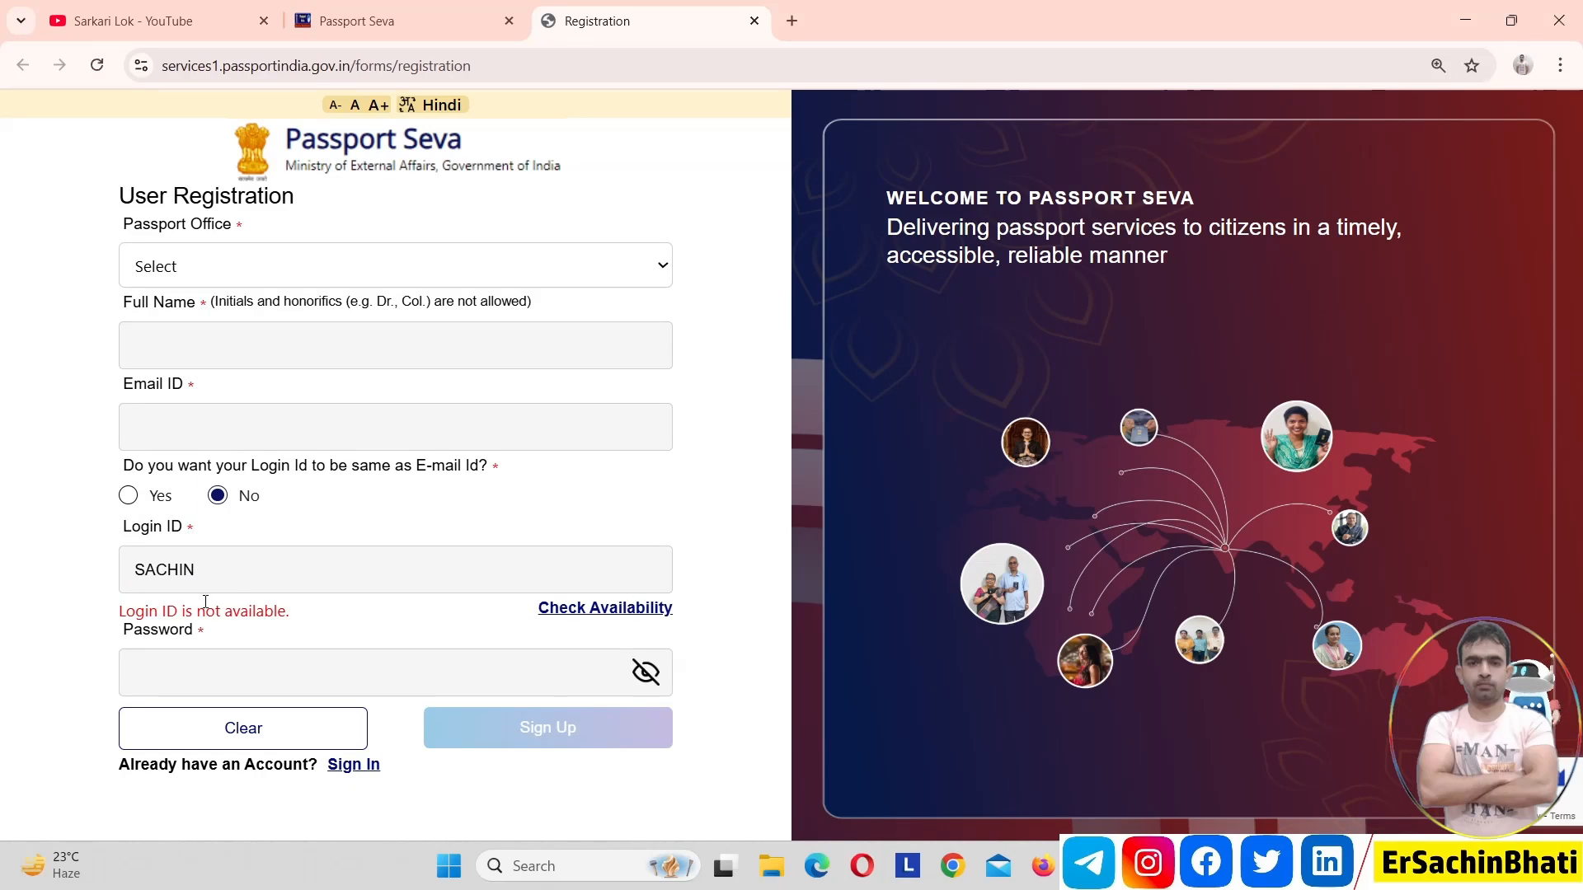
# Extend the login ID with the surname and check its availability
pyautogui.tripleClick(205, 601)
pyautogui.click(356, 585)
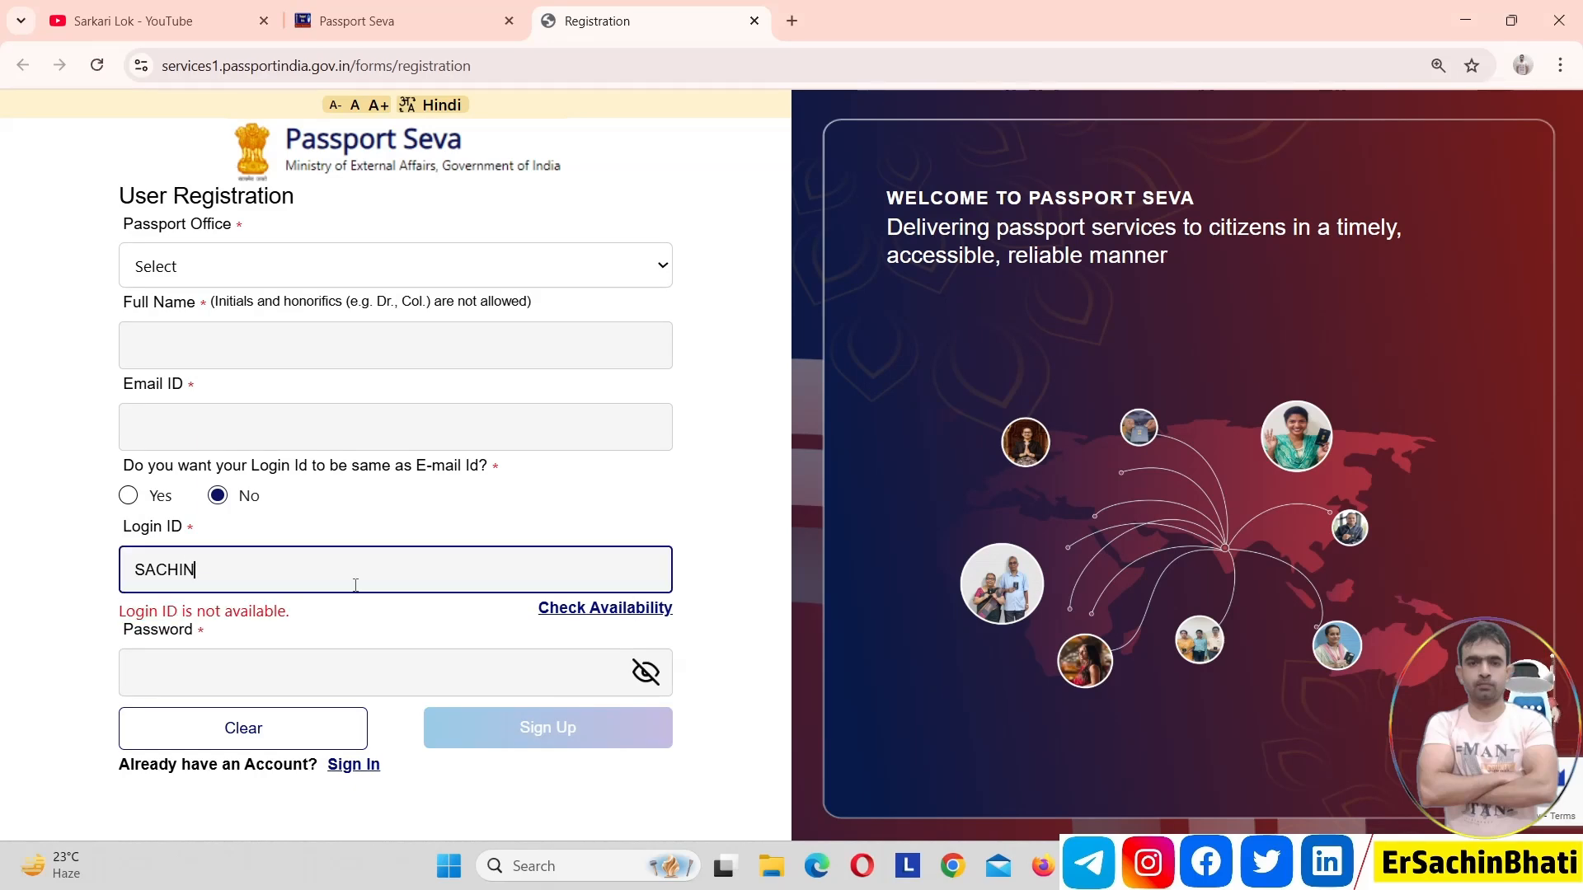
pyautogui.click(628, 612)
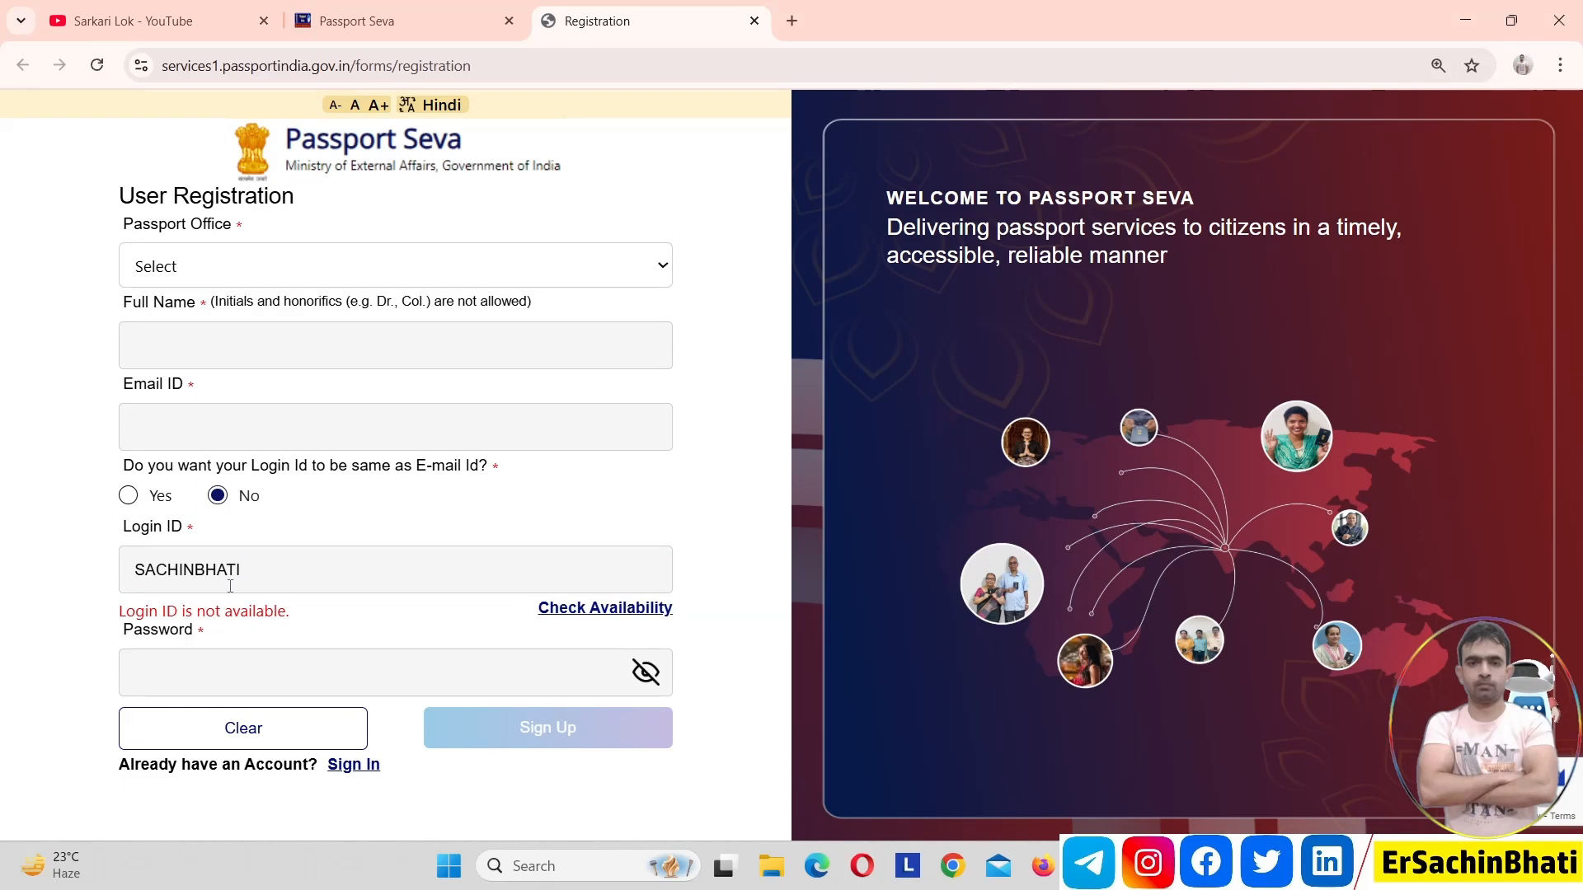
# Try the login ID with a G appended and check its availability
pyautogui.click(280, 572)
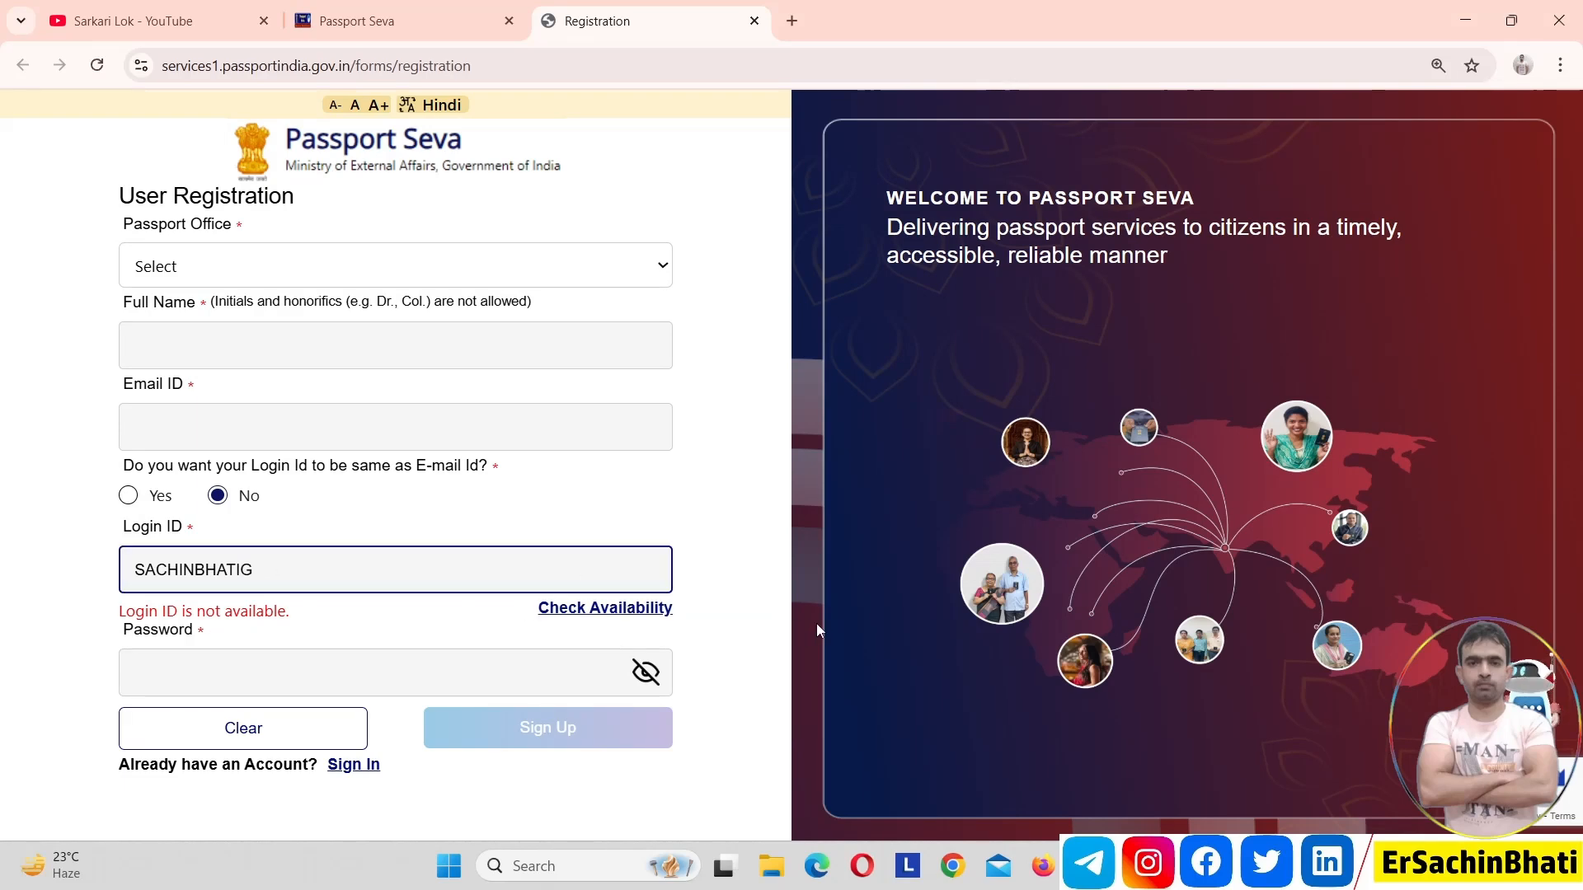
pyautogui.click(624, 614)
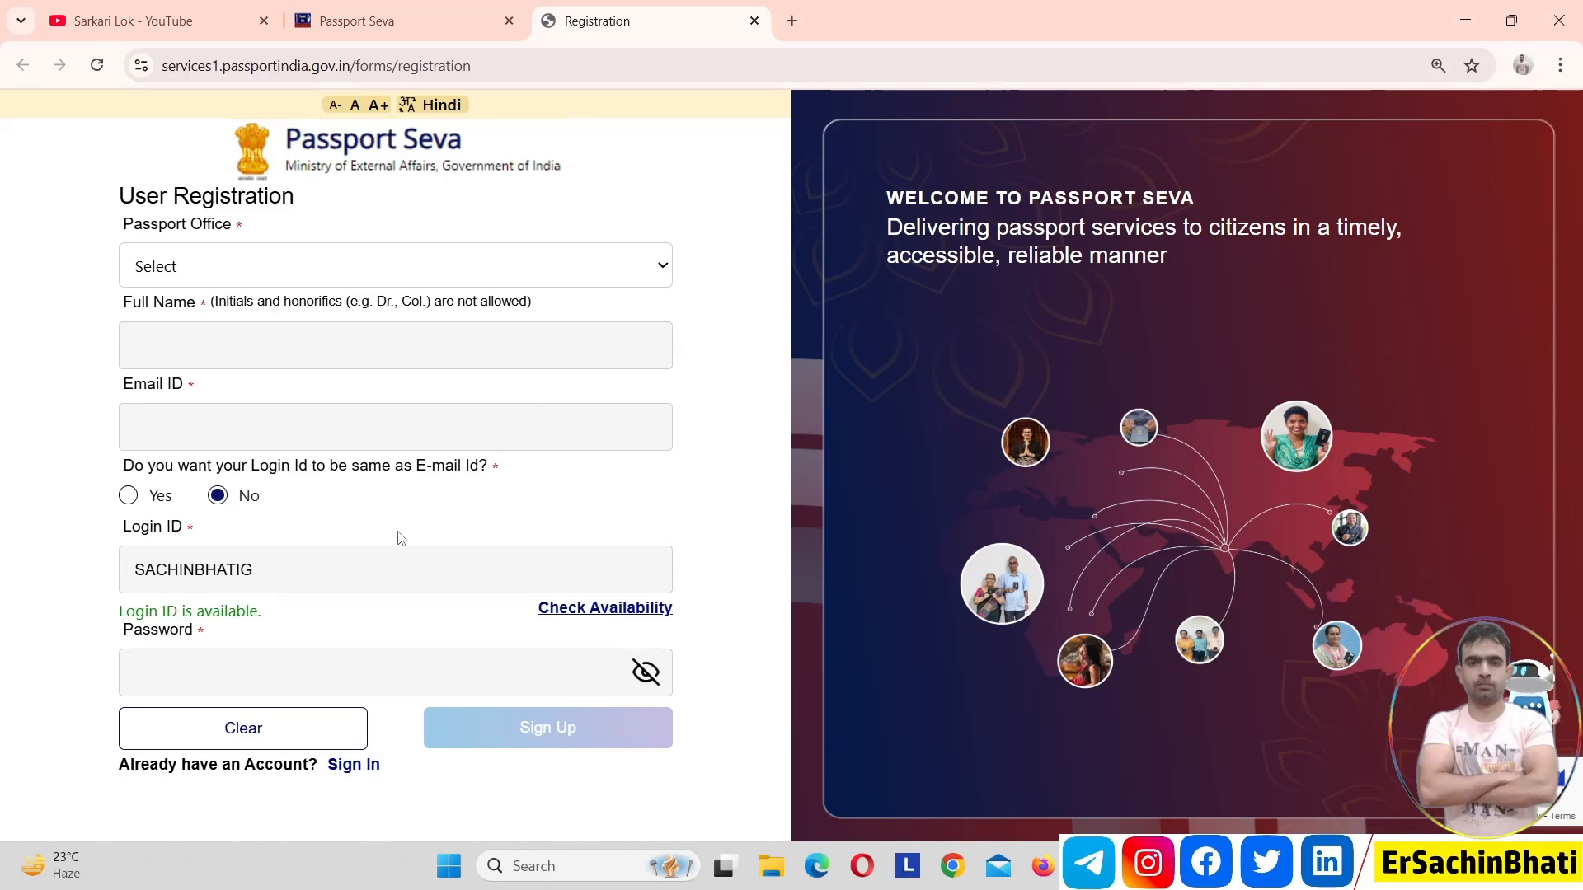
# Try the login ID with 2050 in place of the final G and check its availability
pyautogui.click(275, 576)
pyautogui.press('BackSpace')
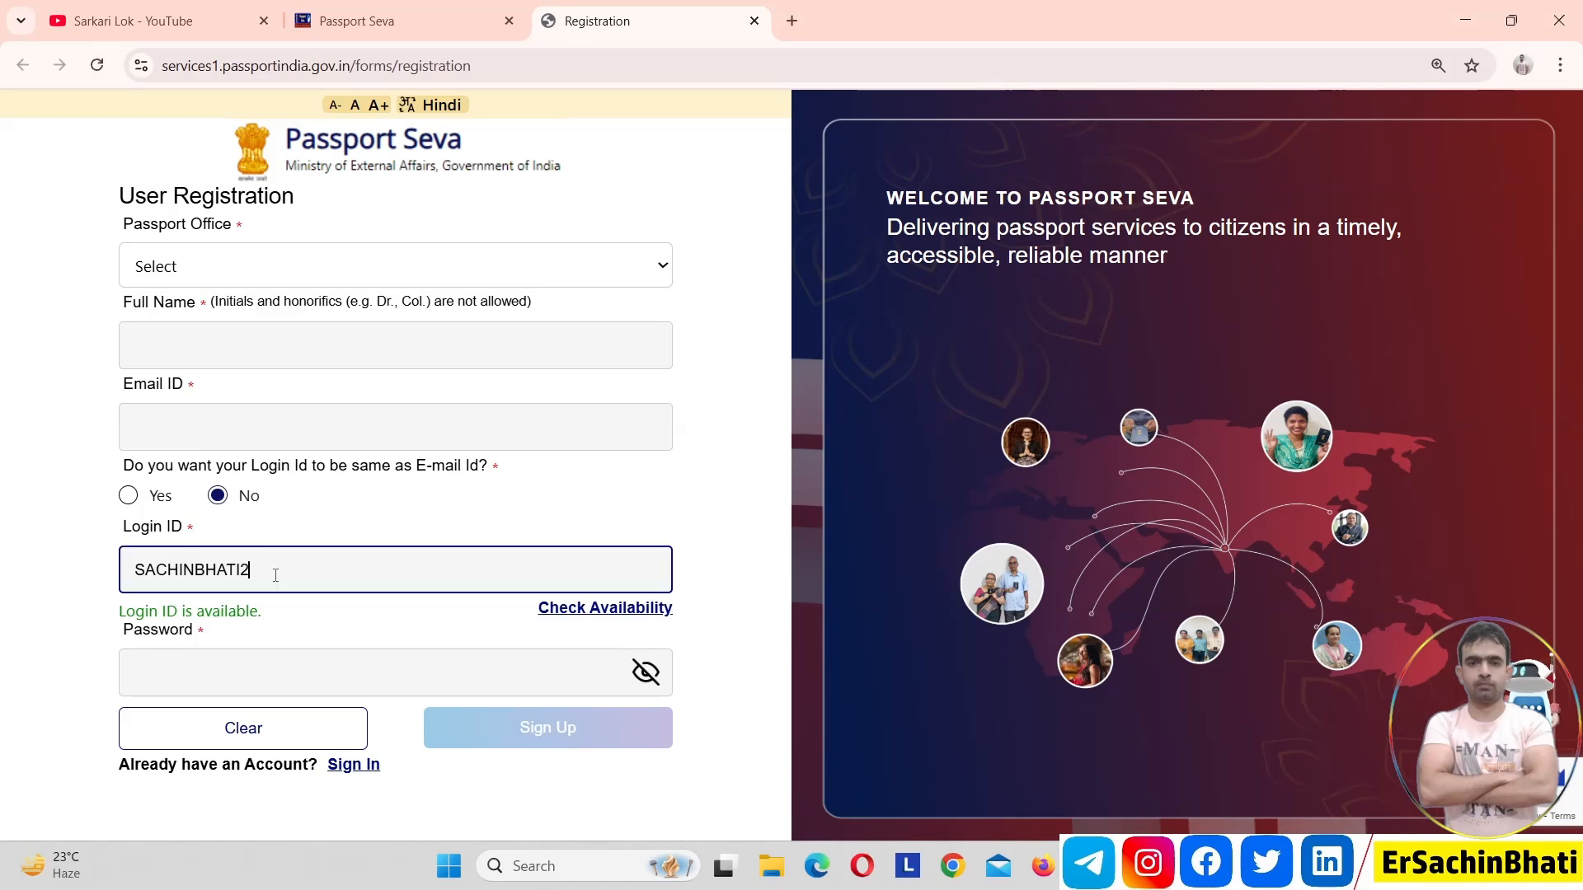
pyautogui.click(599, 610)
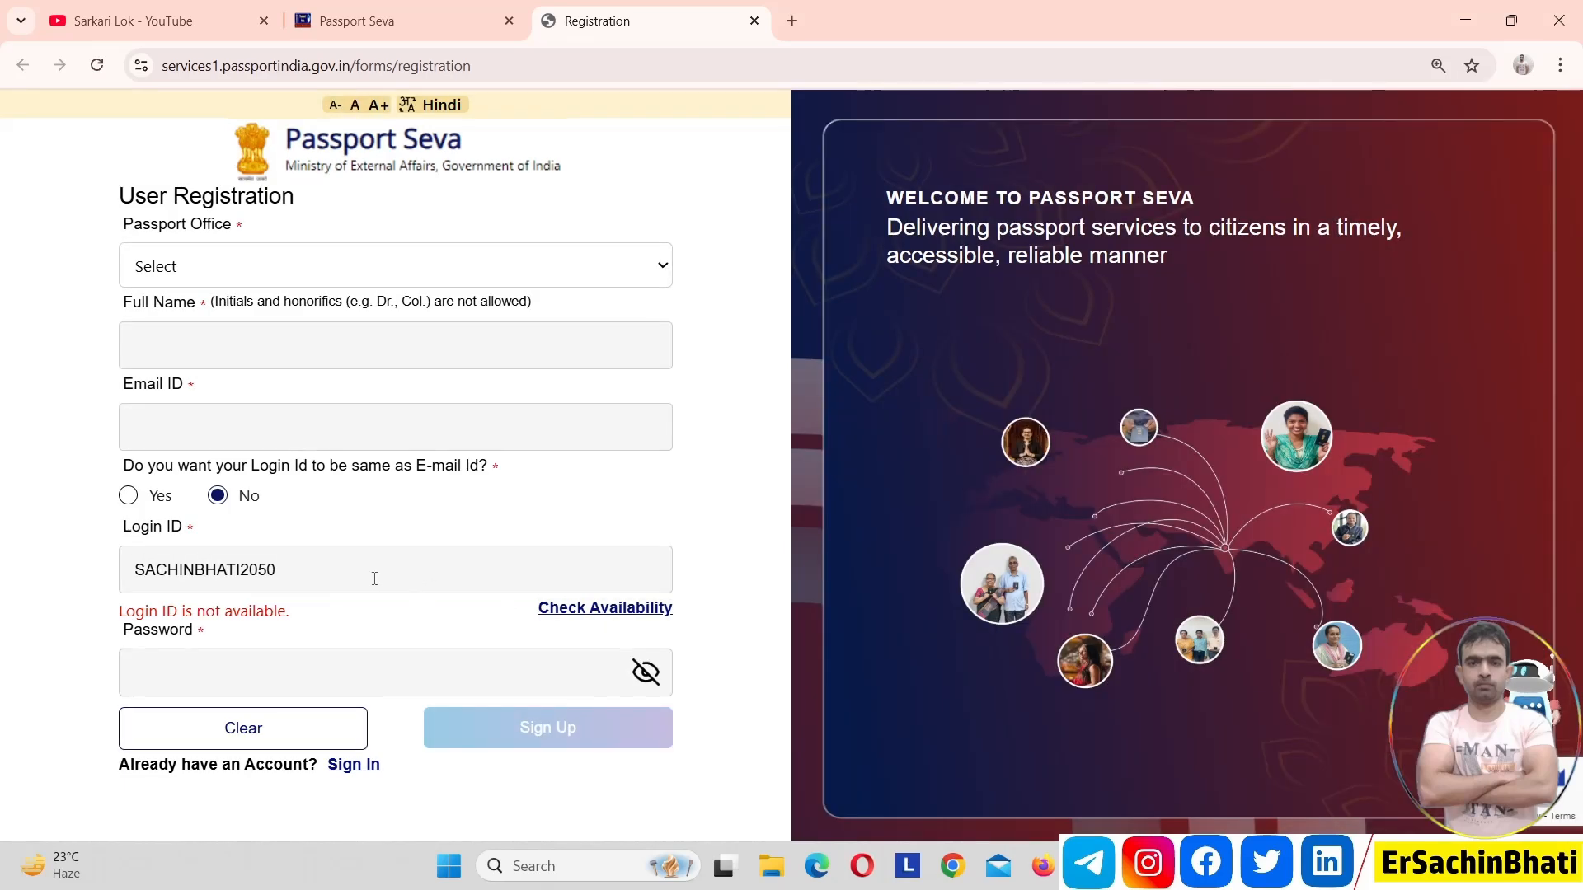
# Replace the number at the end of the login ID with a different four-digit number and check its availability
pyautogui.click(342, 573)
pyautogui.press('BackSpace')
pyautogui.press('BackSpace')
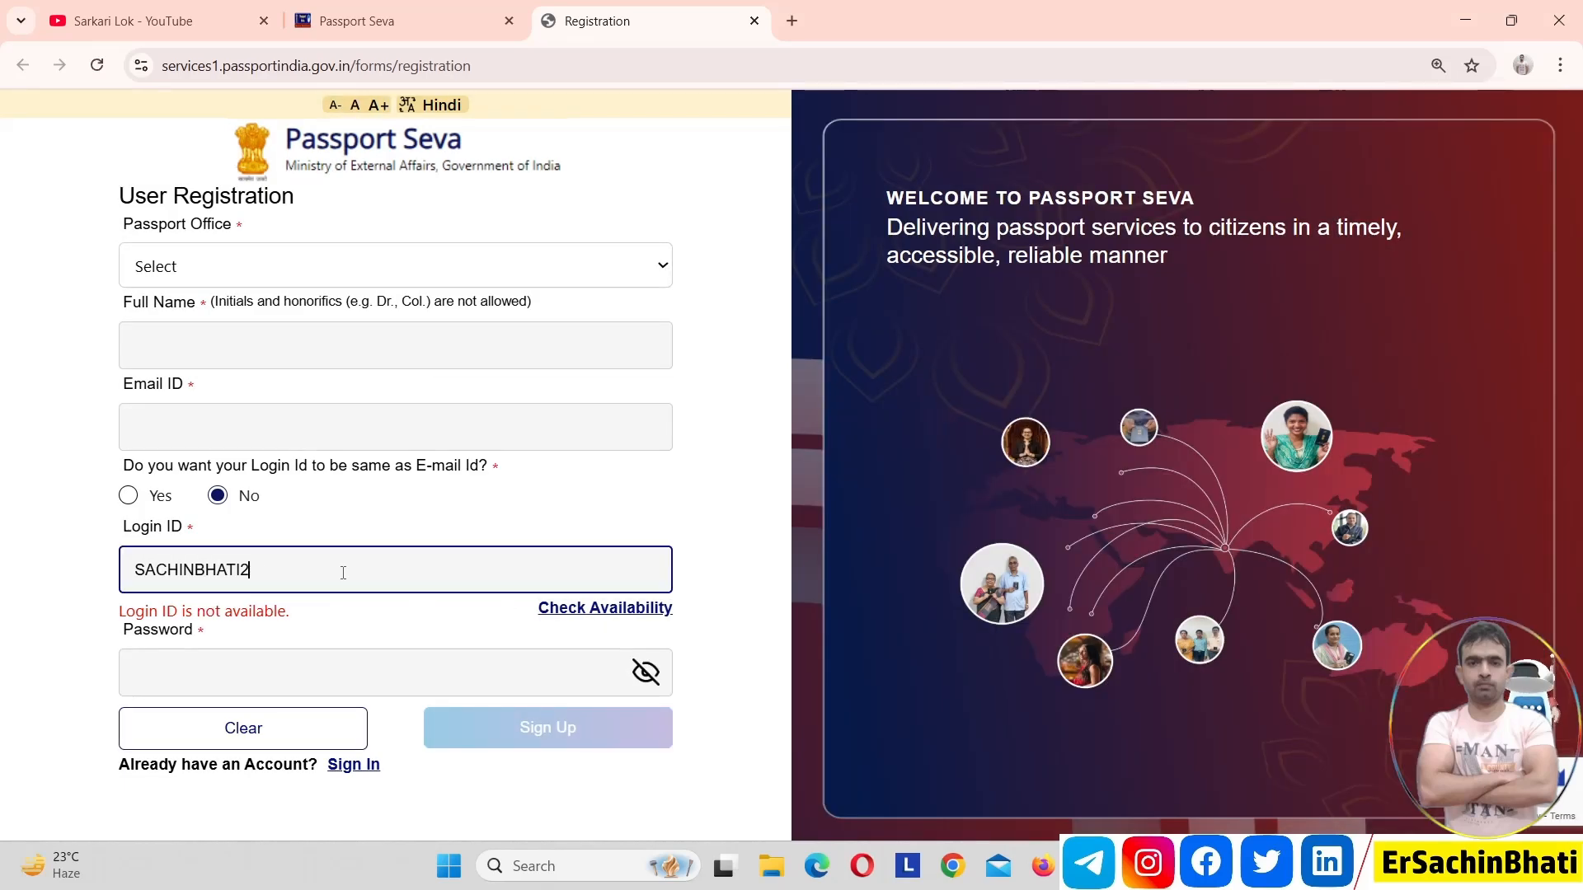
pyautogui.press('BackSpace')
pyautogui.click(611, 616)
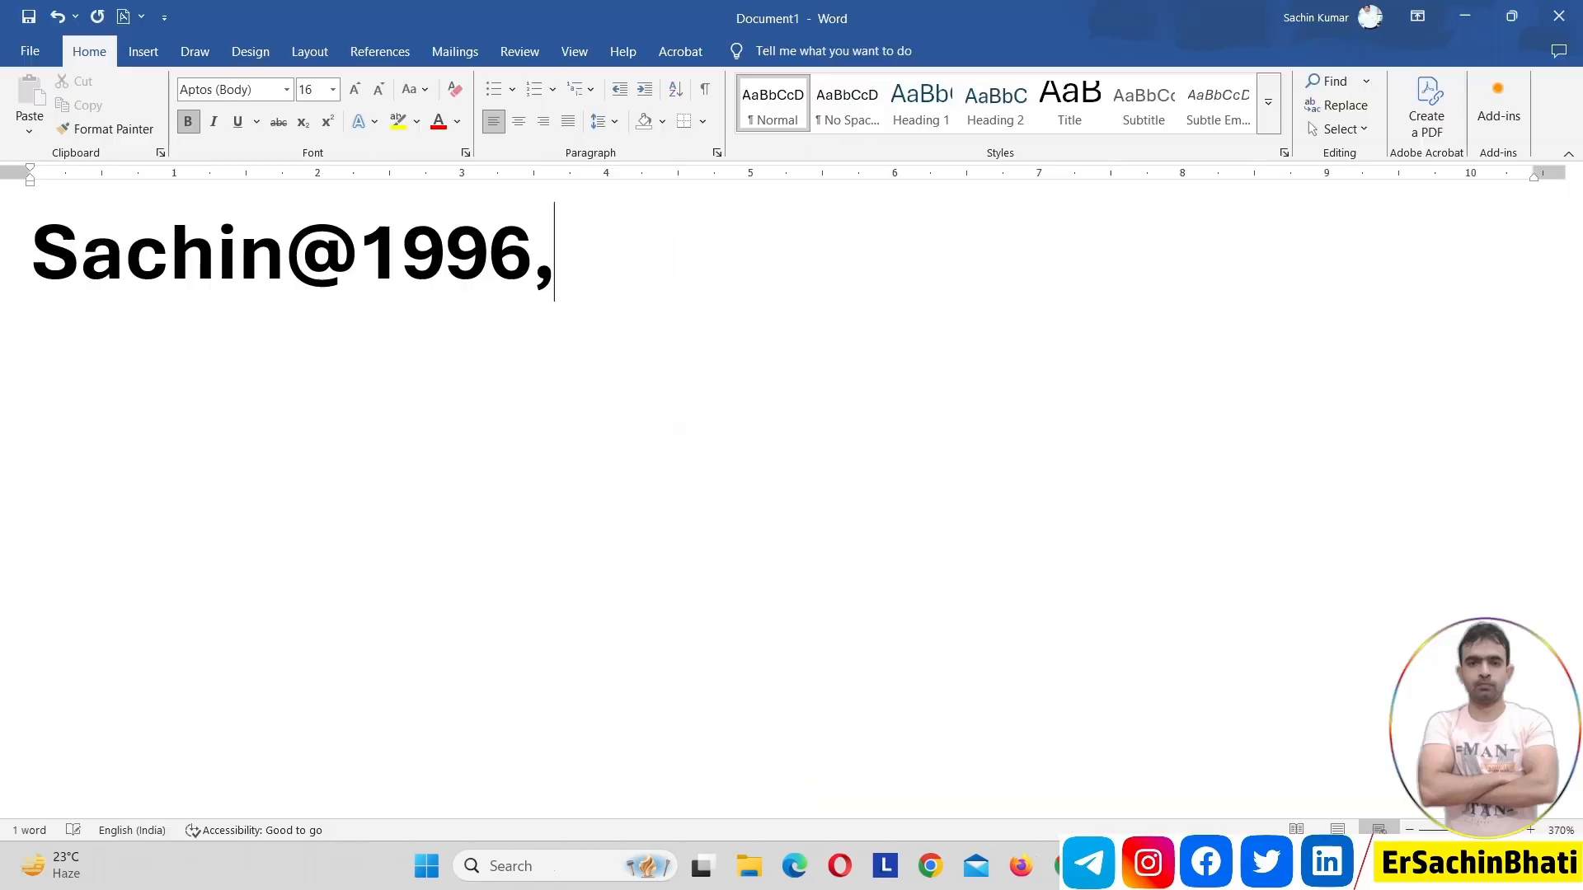
# Switch to Word and examine the sample password's letters, symbol and digits
pyautogui.press('BackSpace')
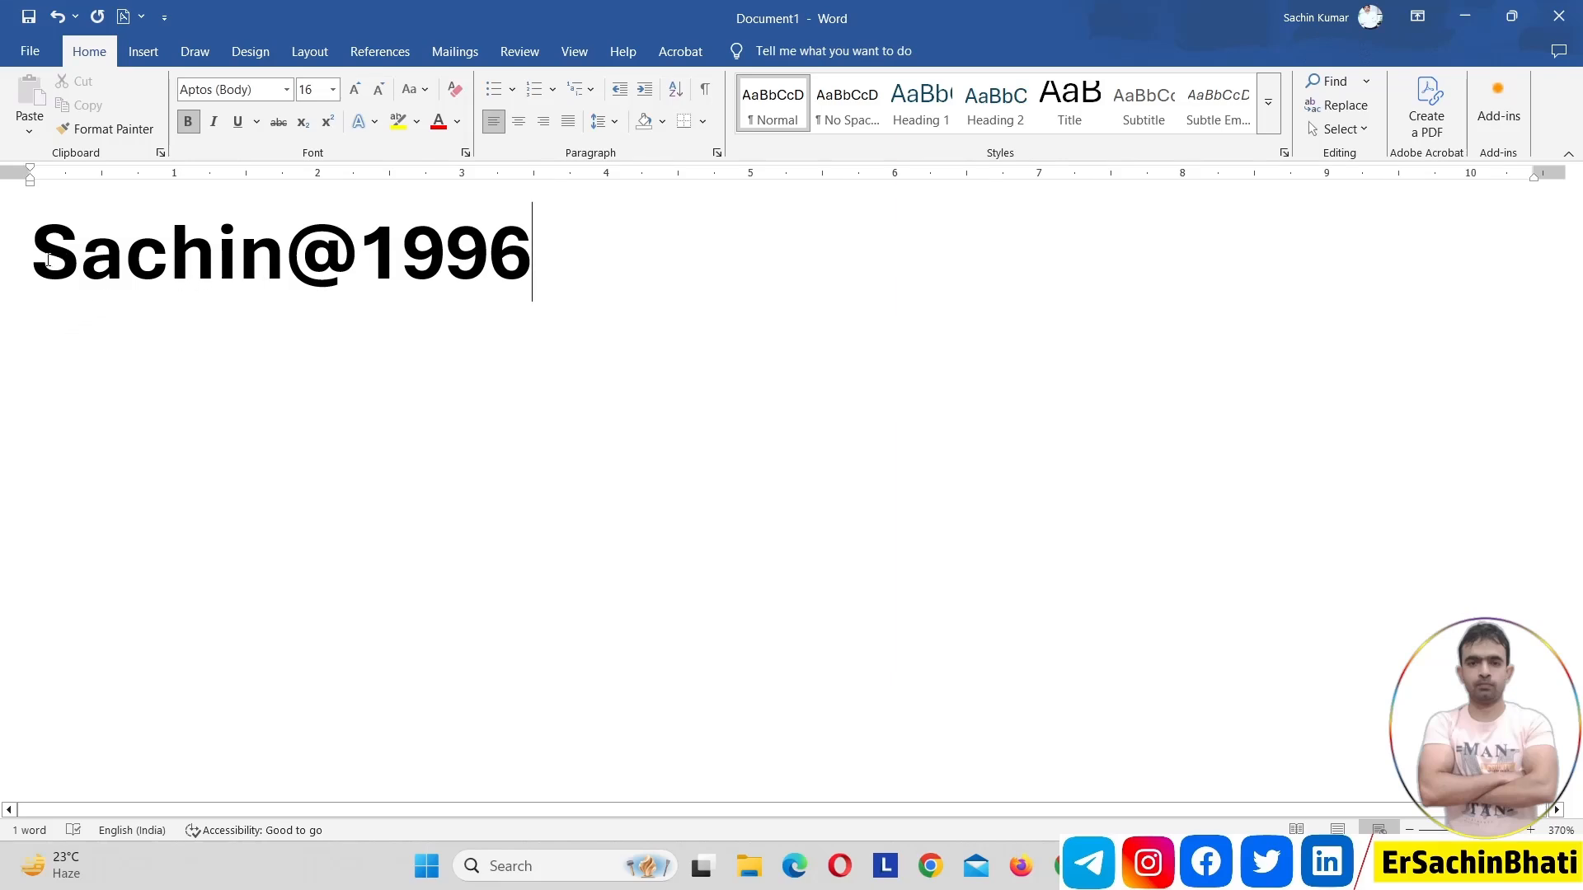
pyautogui.moveTo(49, 260); pyautogui.dragTo(63, 259)
pyautogui.click(160, 282)
pyautogui.moveTo(80, 256); pyautogui.dragTo(544, 262)
pyautogui.click(334, 272)
pyautogui.click(401, 272)
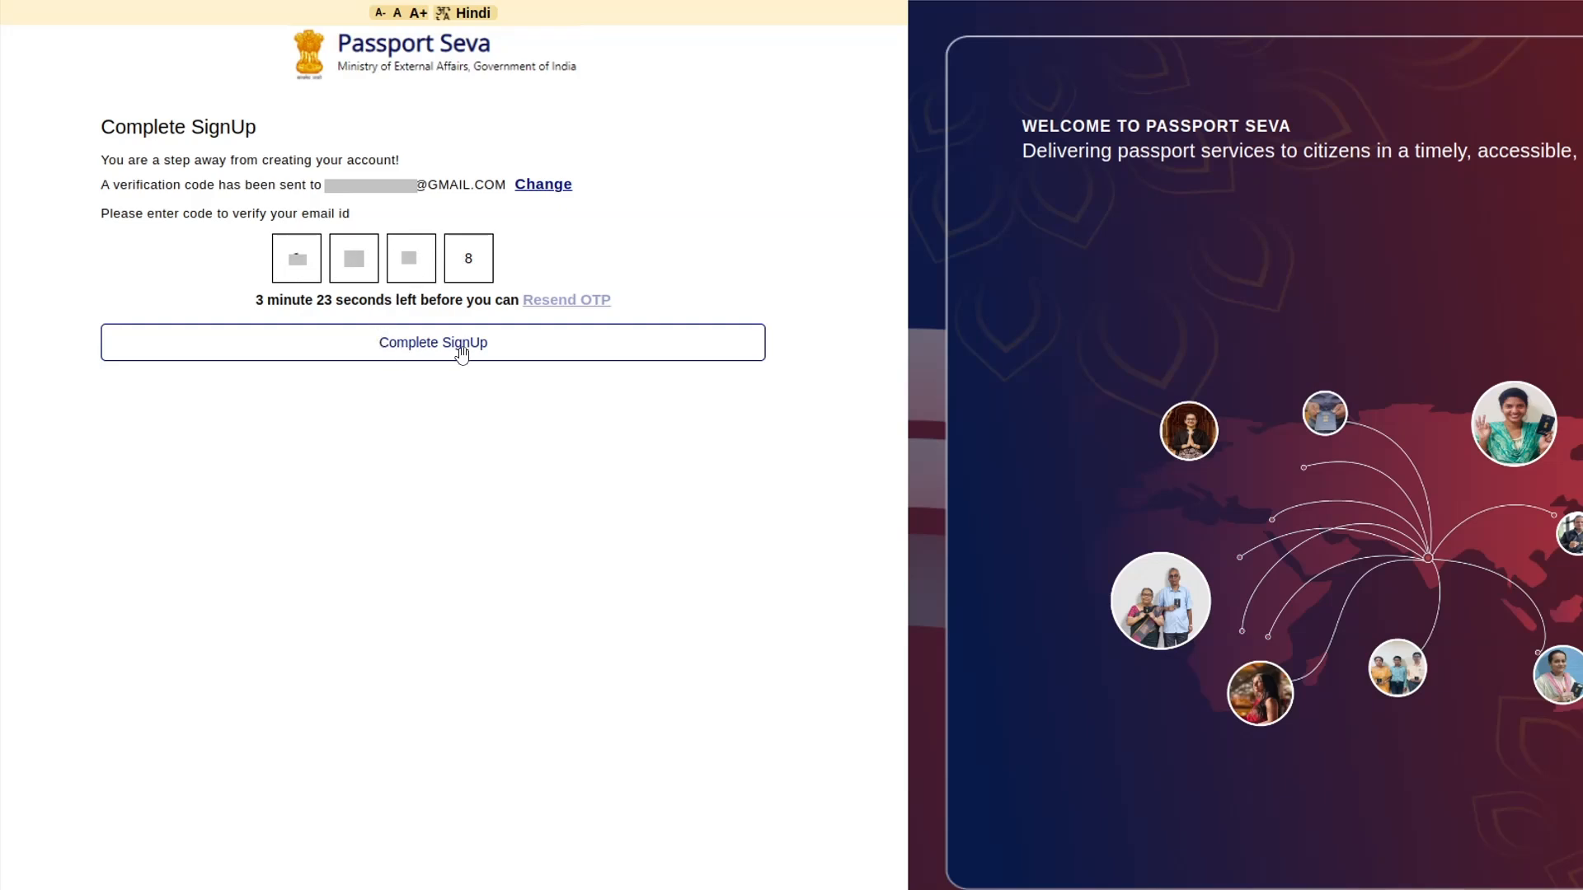
# Complete the account sign-up with the verification code already filled in and return to the login page
pyautogui.click(548, 356)
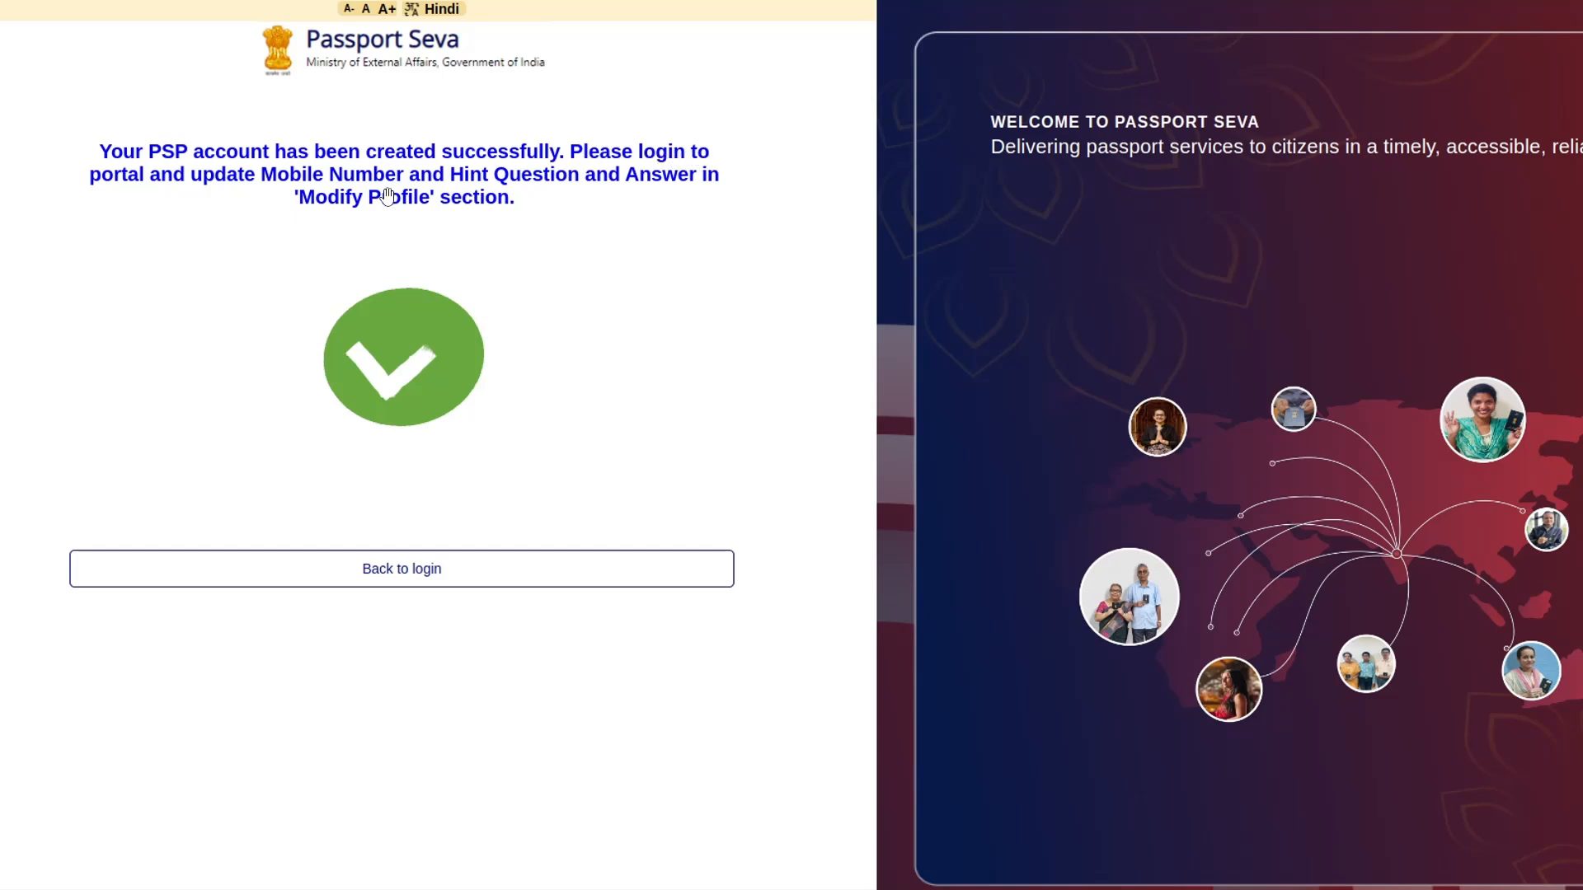
pyautogui.click(507, 567)
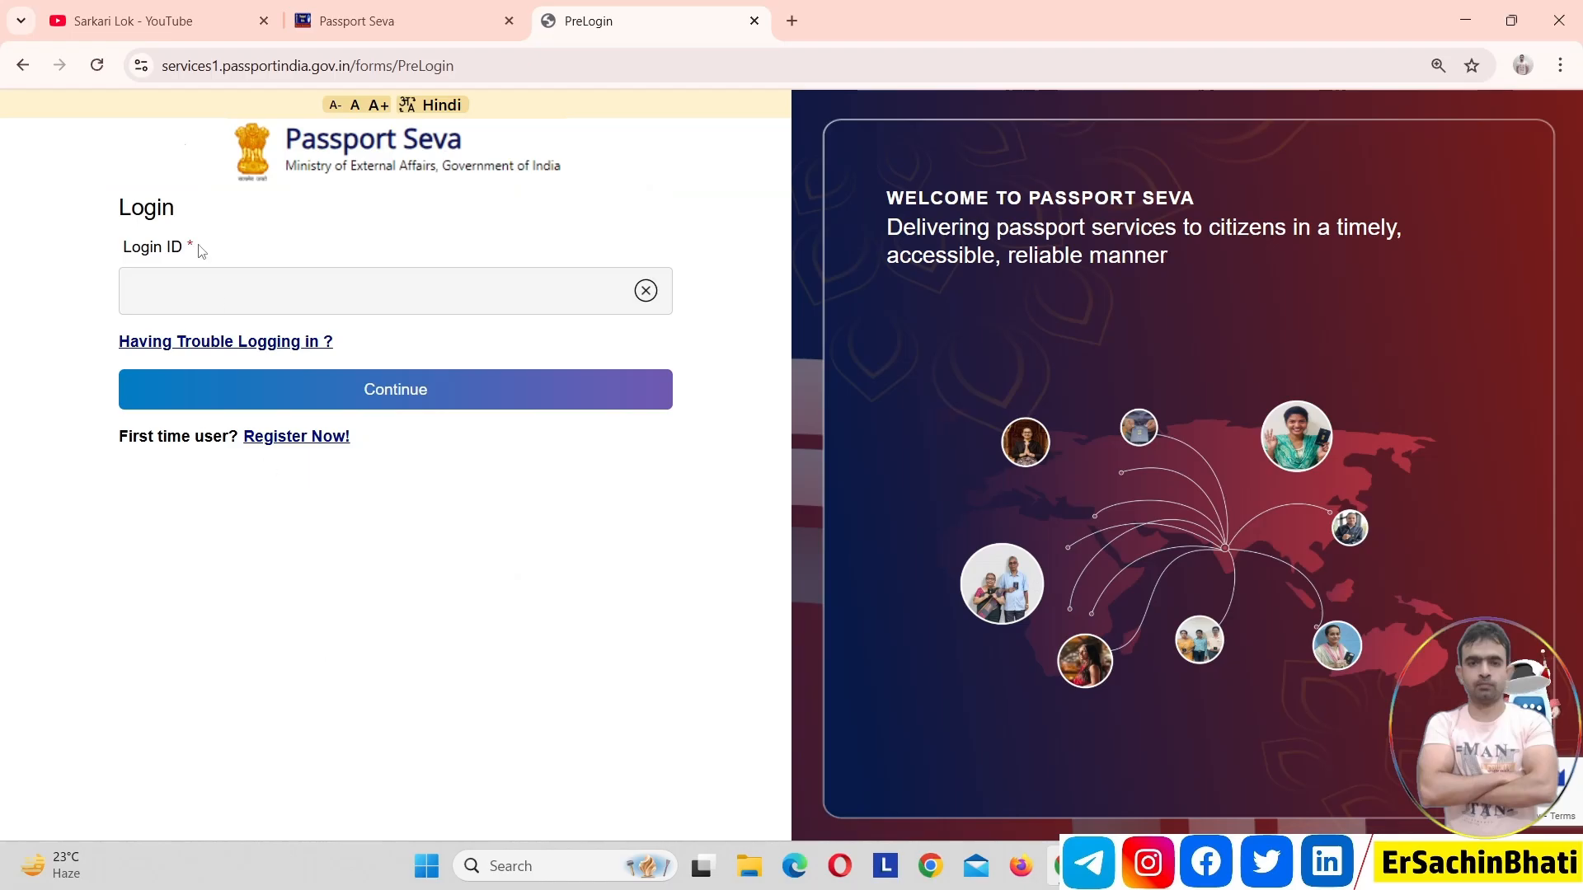
# Go back to the portal's home page, dismiss the Tatkaal advisory, and open the login page
pyautogui.click(328, 155)
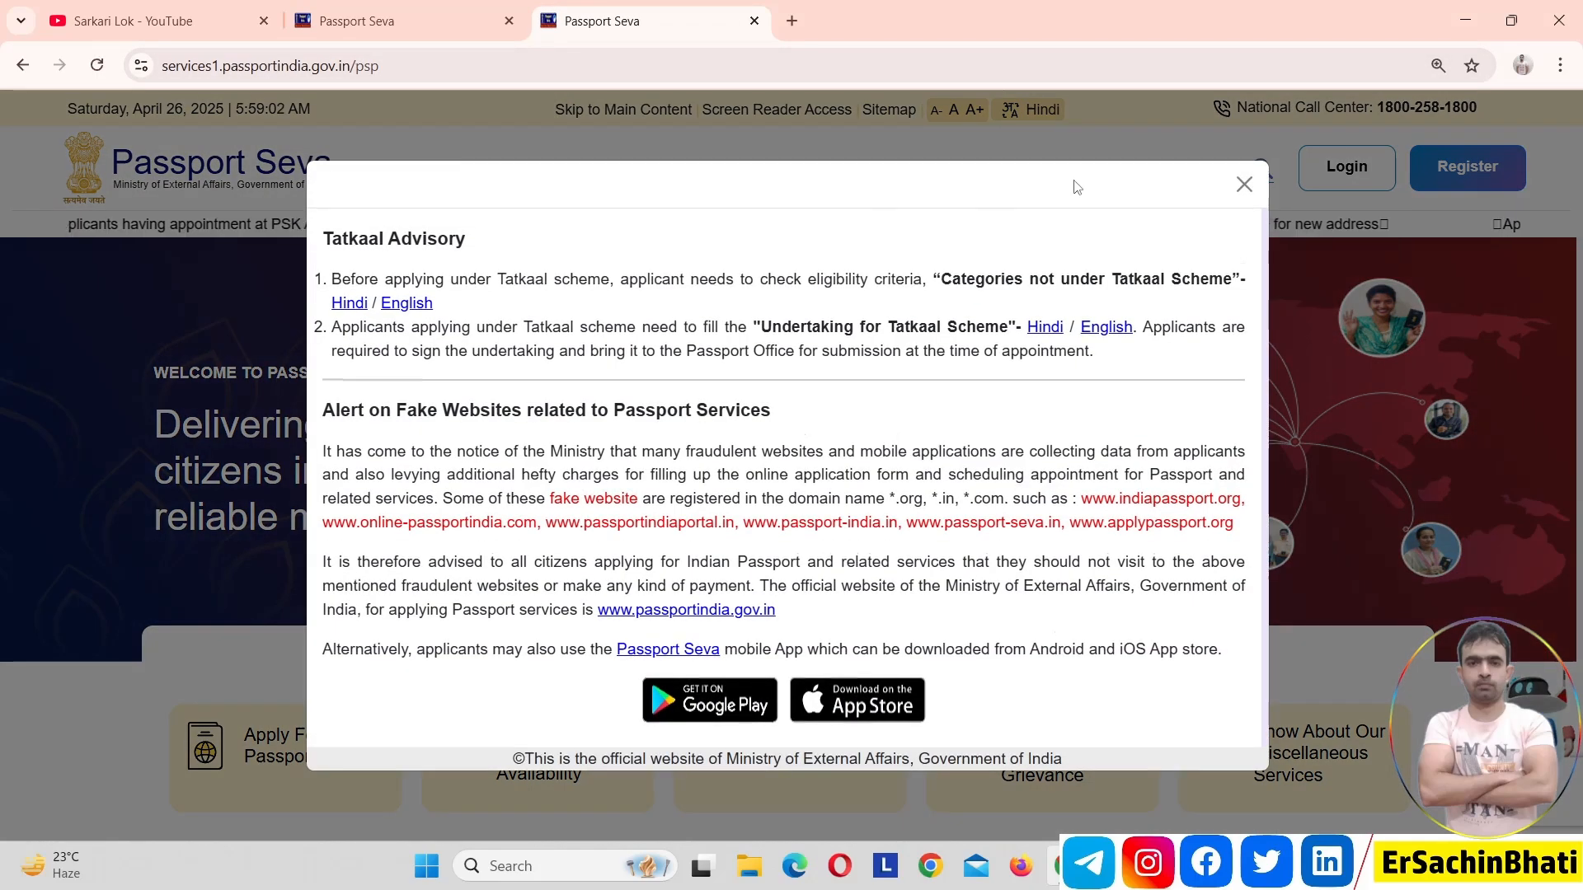
pyautogui.click(1244, 183)
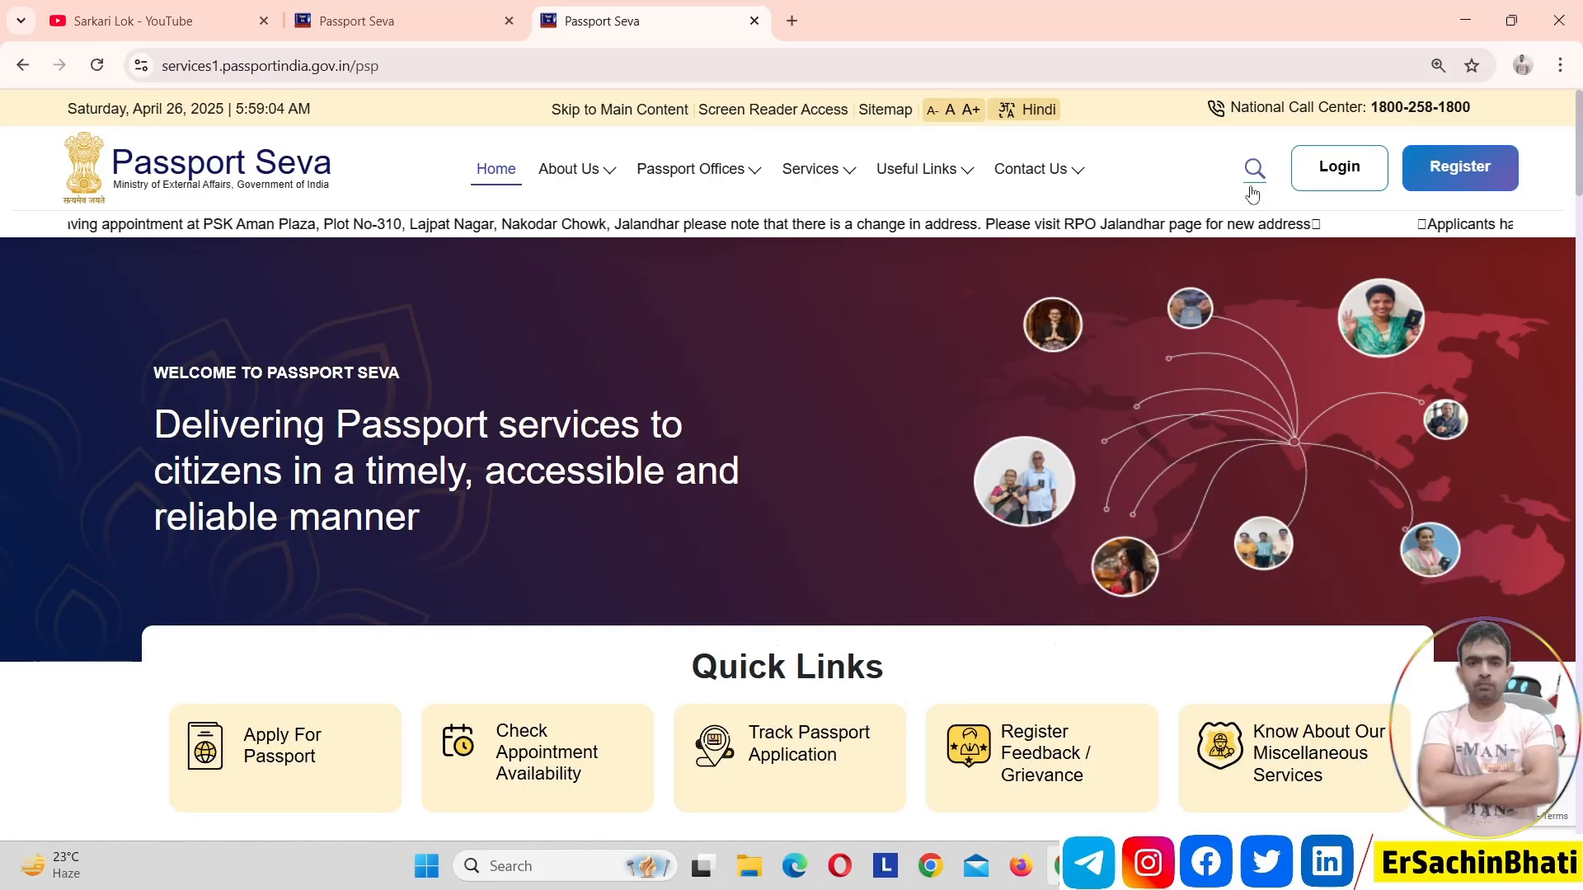
pyautogui.click(1327, 172)
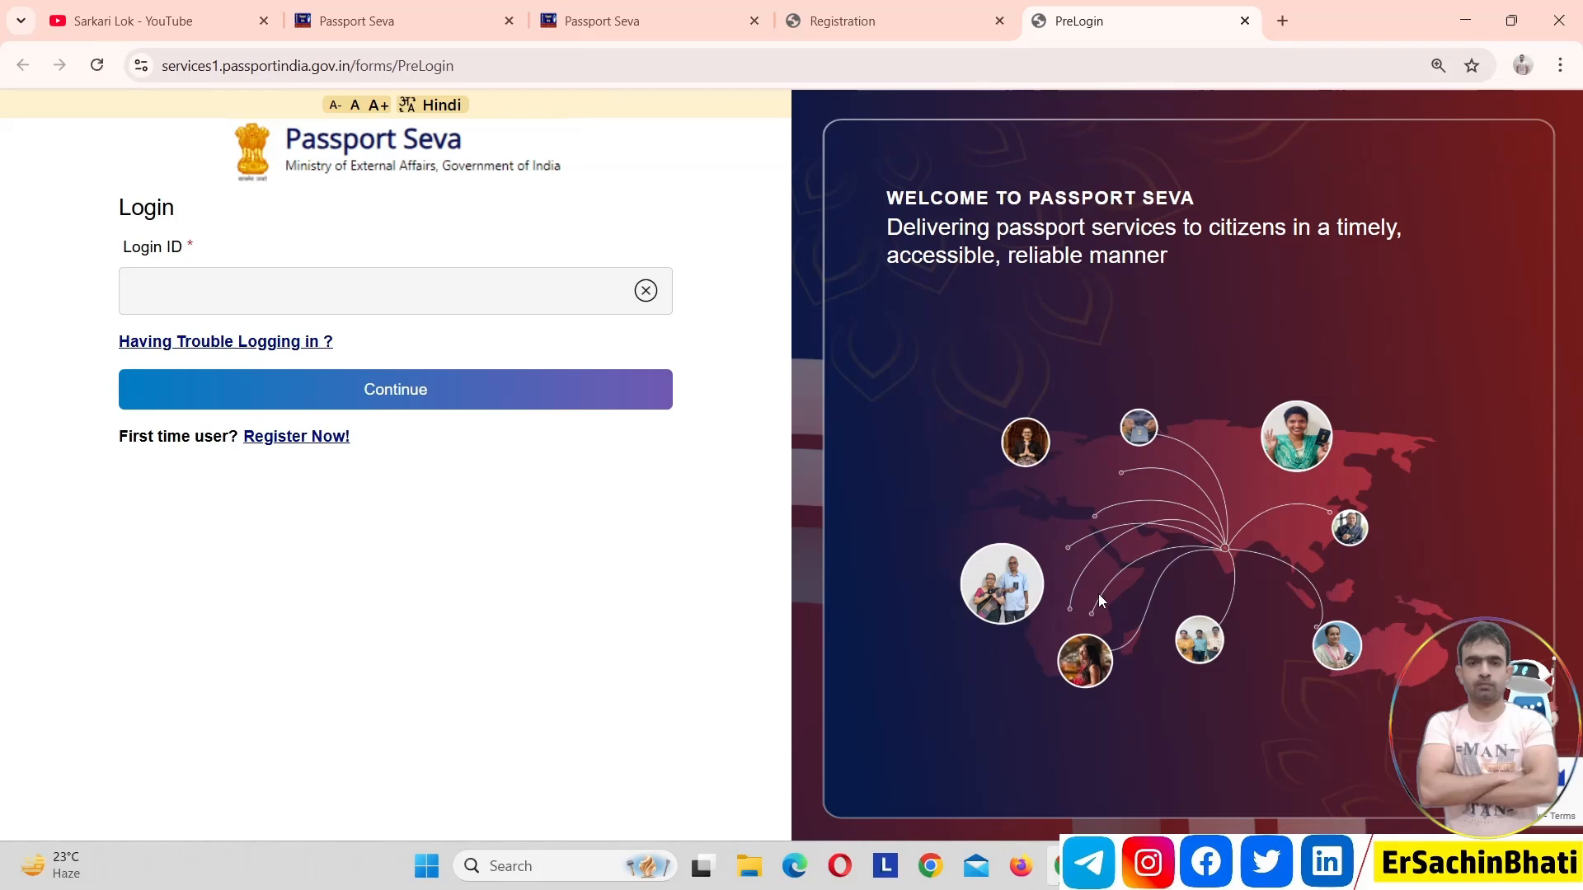
# View the registration page again, return to the login page, and continue signing in to the portal
pyautogui.click(852, 37)
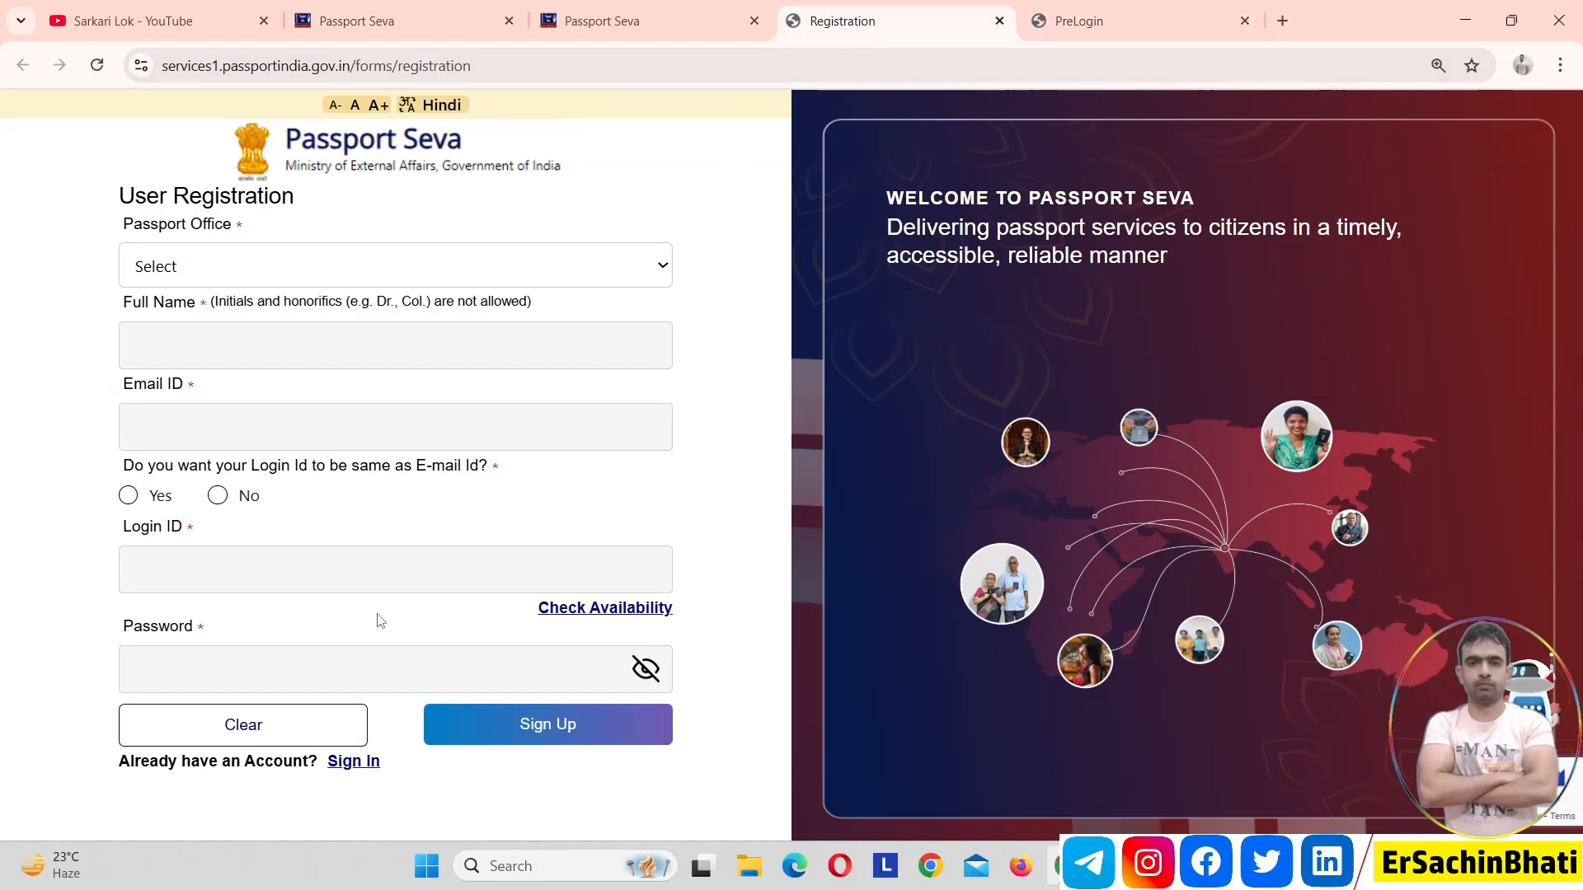
pyautogui.click(1177, 8)
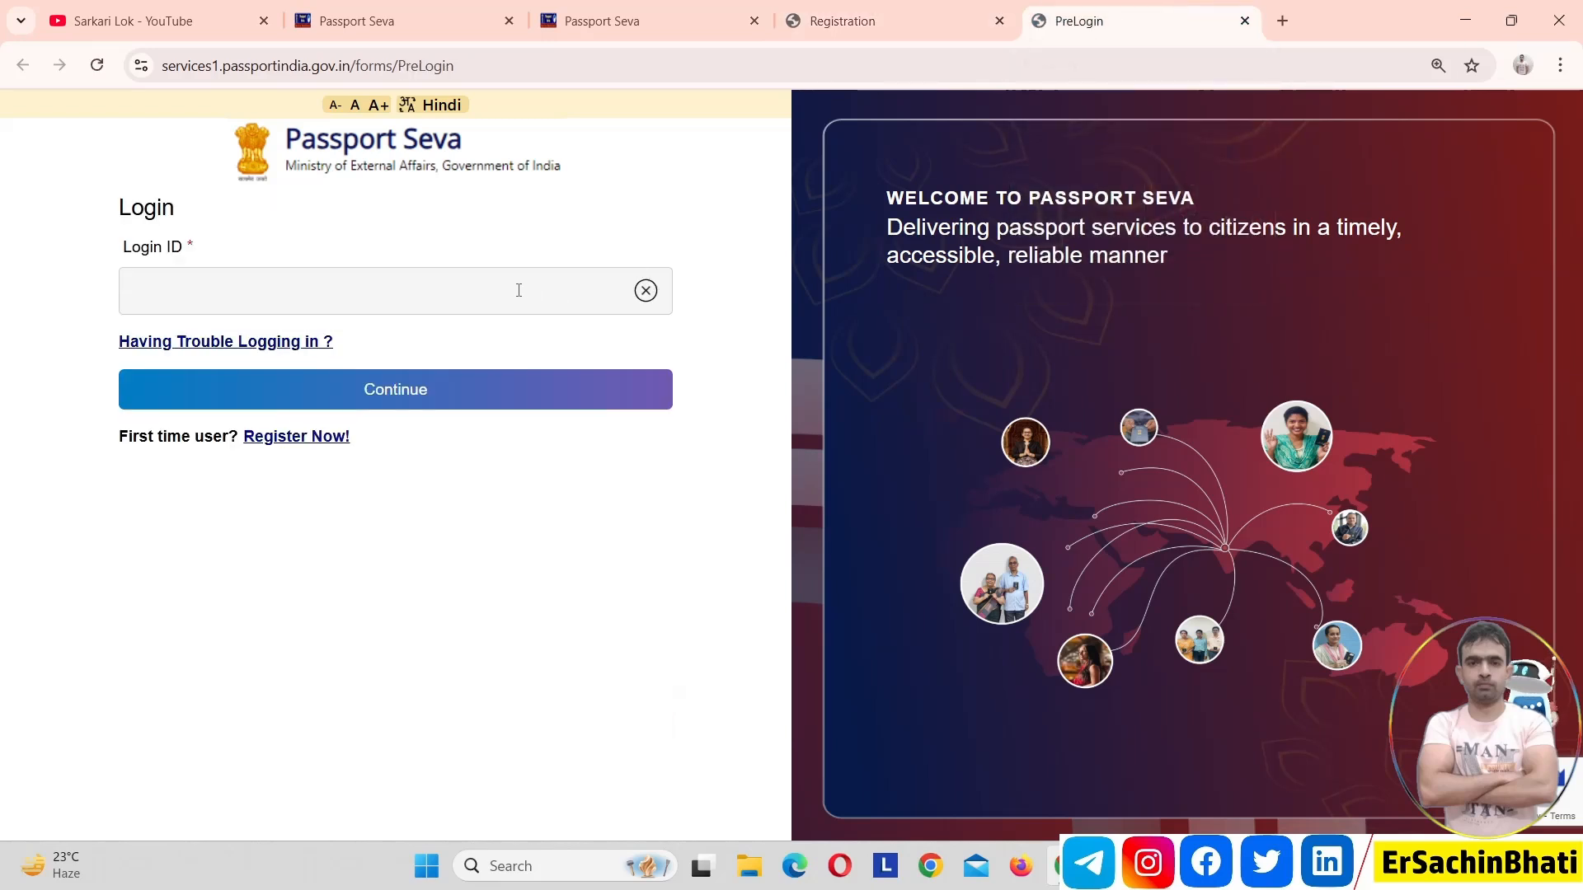
pyautogui.click(567, 392)
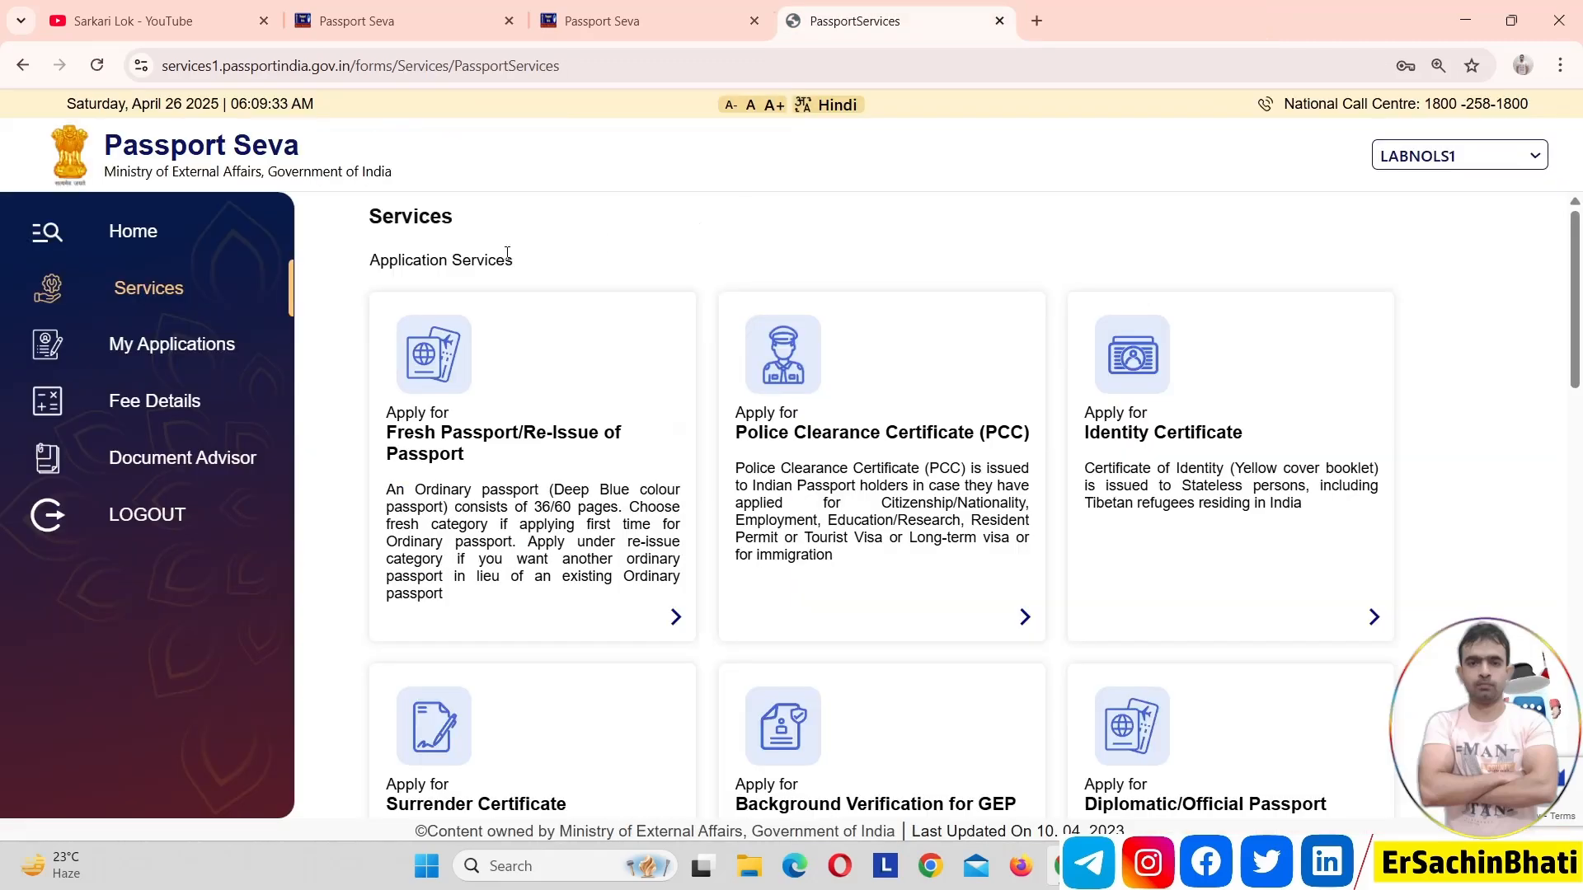
# Examine the application services offered on the Services page
pyautogui.click(168, 296)
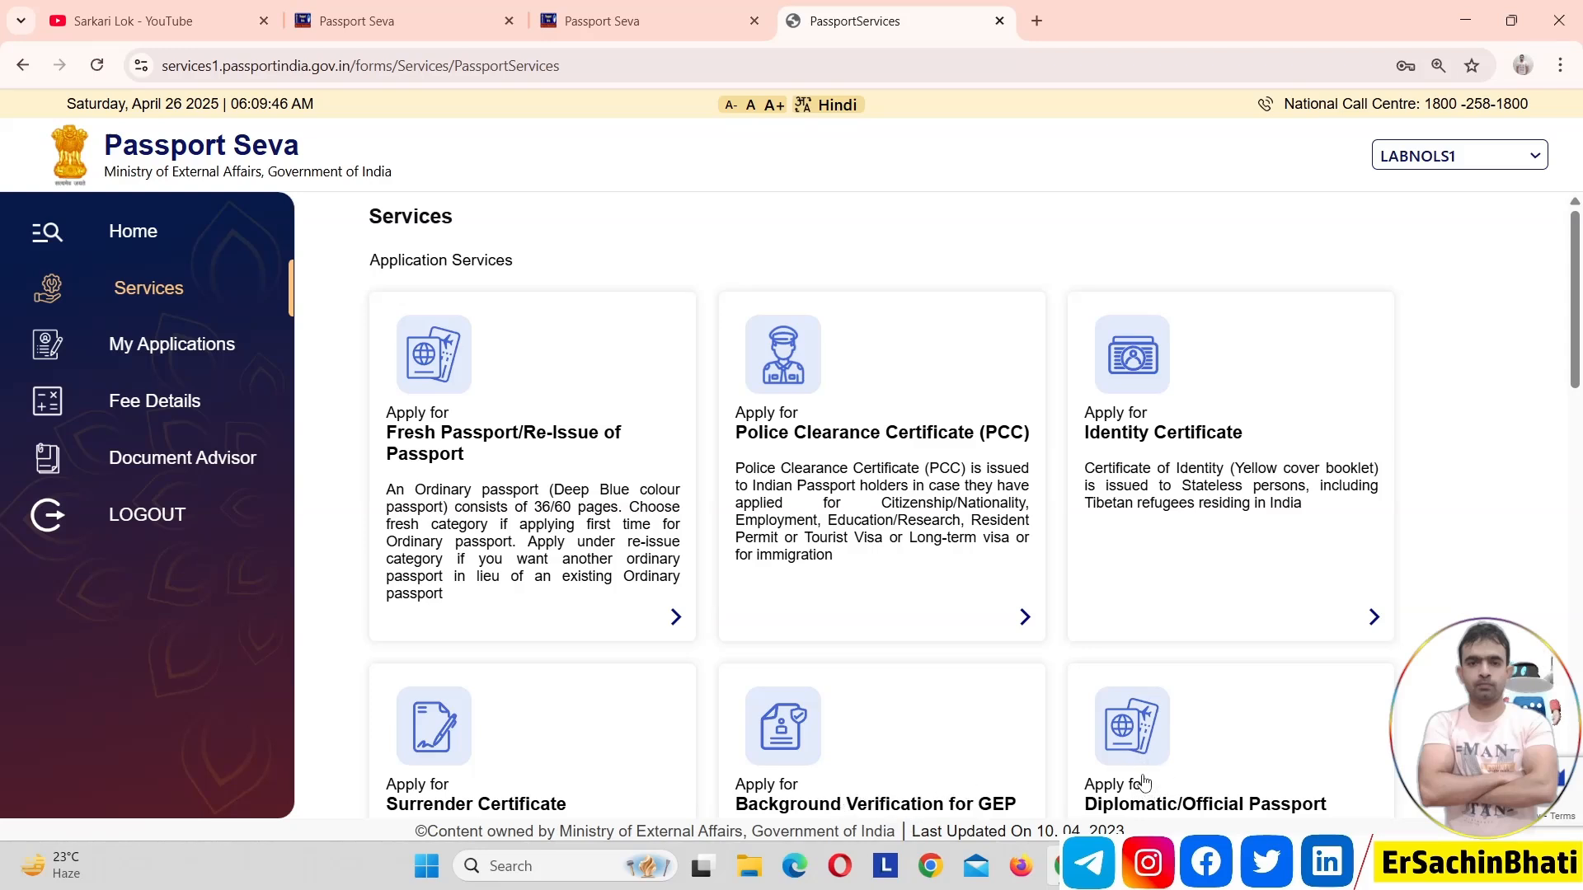
pyautogui.moveTo(1472, 247); pyautogui.dragTo(1478, 227)
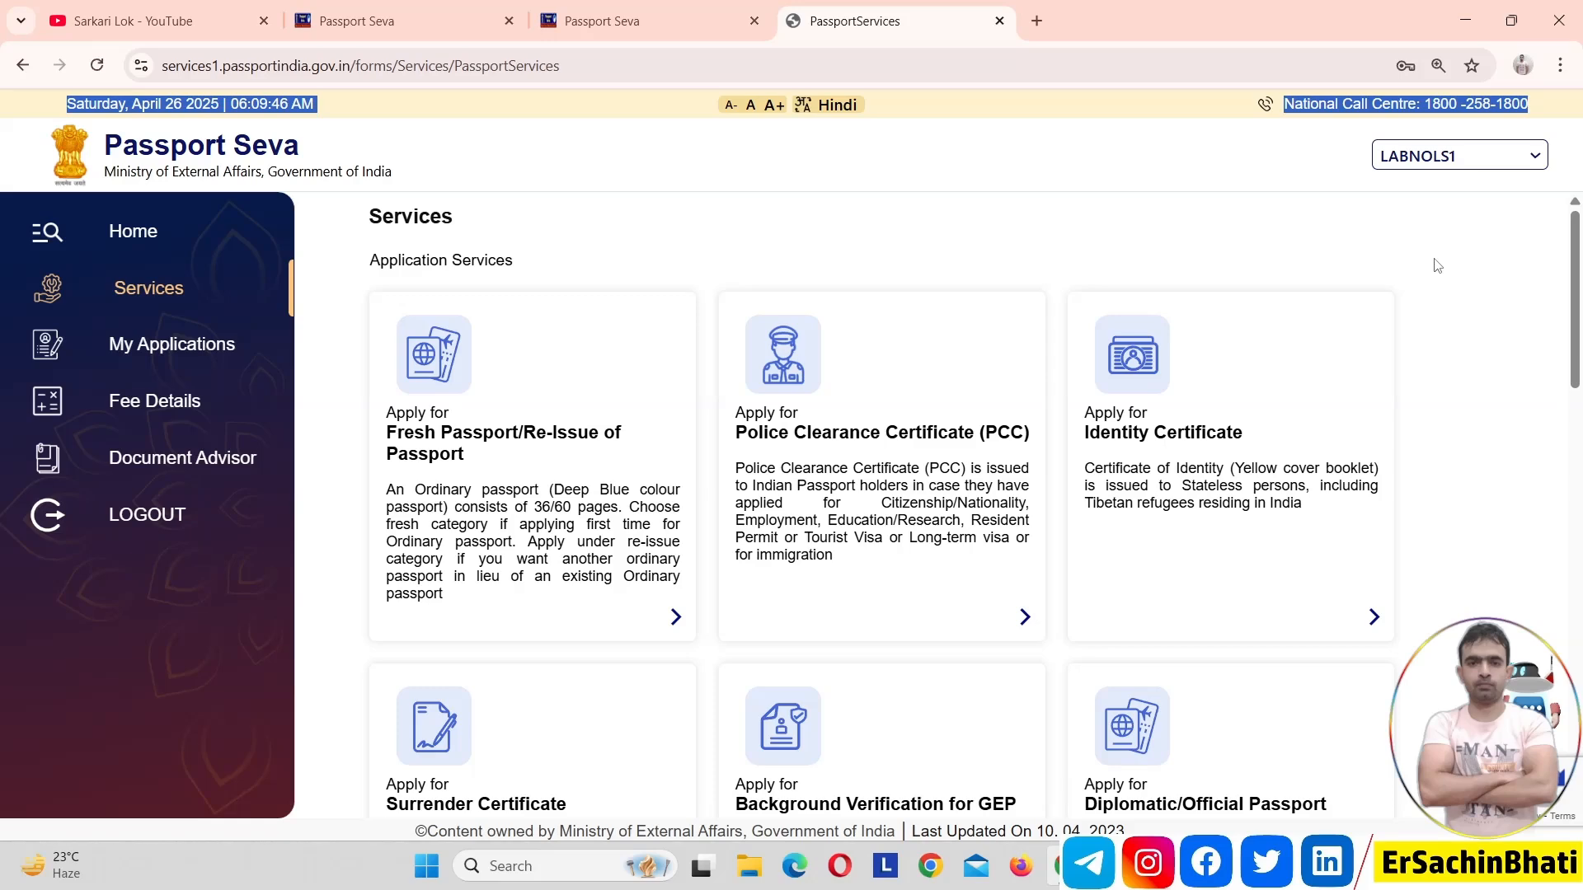
pyautogui.moveTo(1576, 283); pyautogui.dragTo(1578, 328)
pyautogui.scroll(-2, 1580, 386)
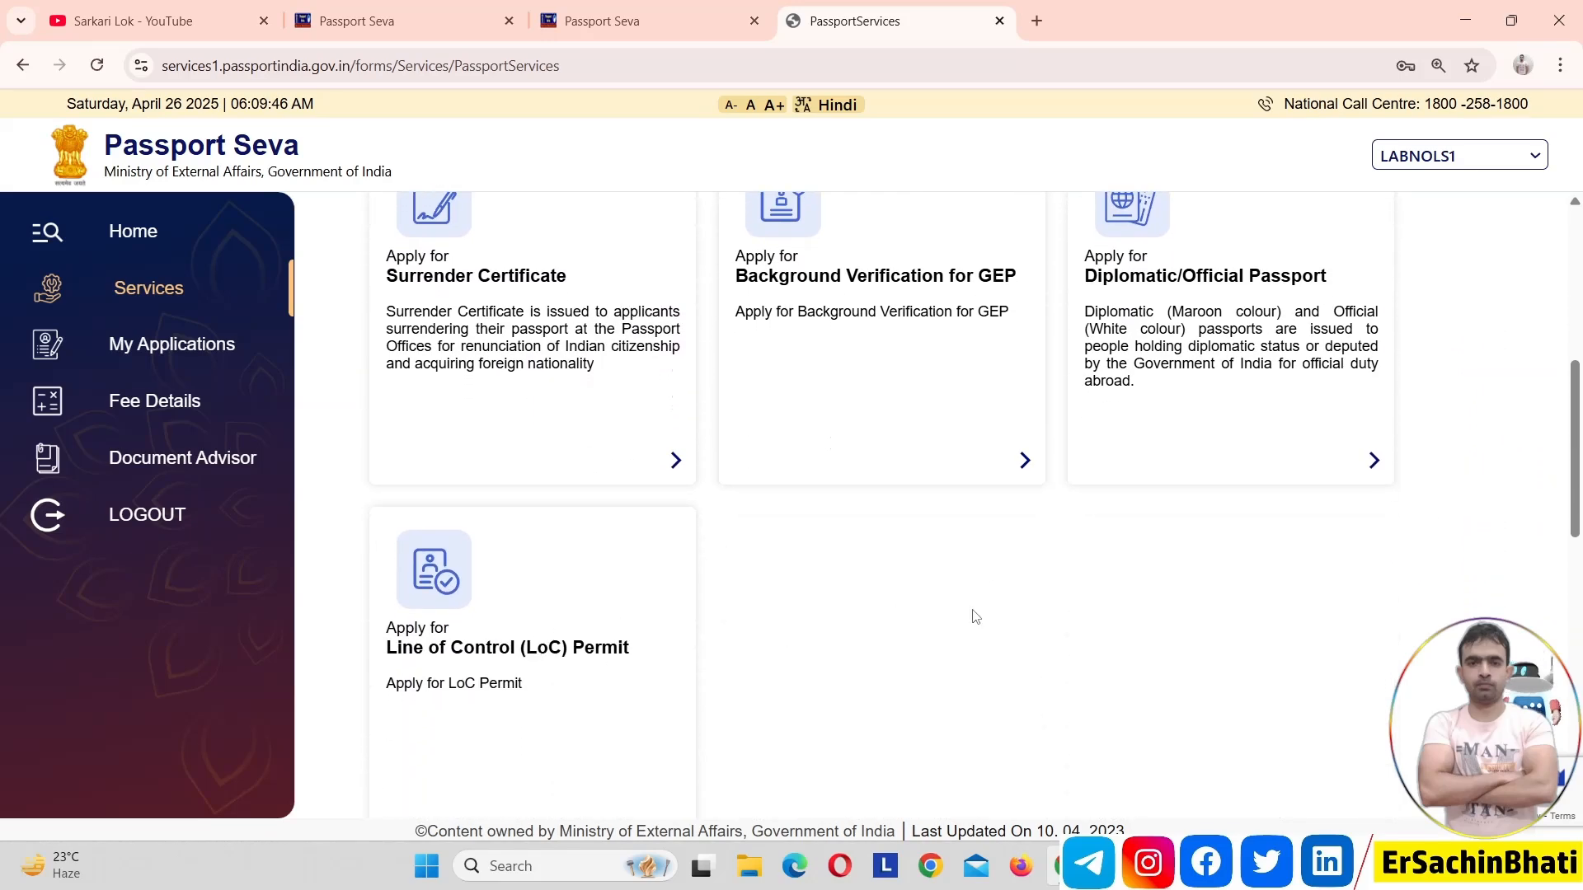
pyautogui.moveTo(1580, 445); pyautogui.dragTo(1580, 386)
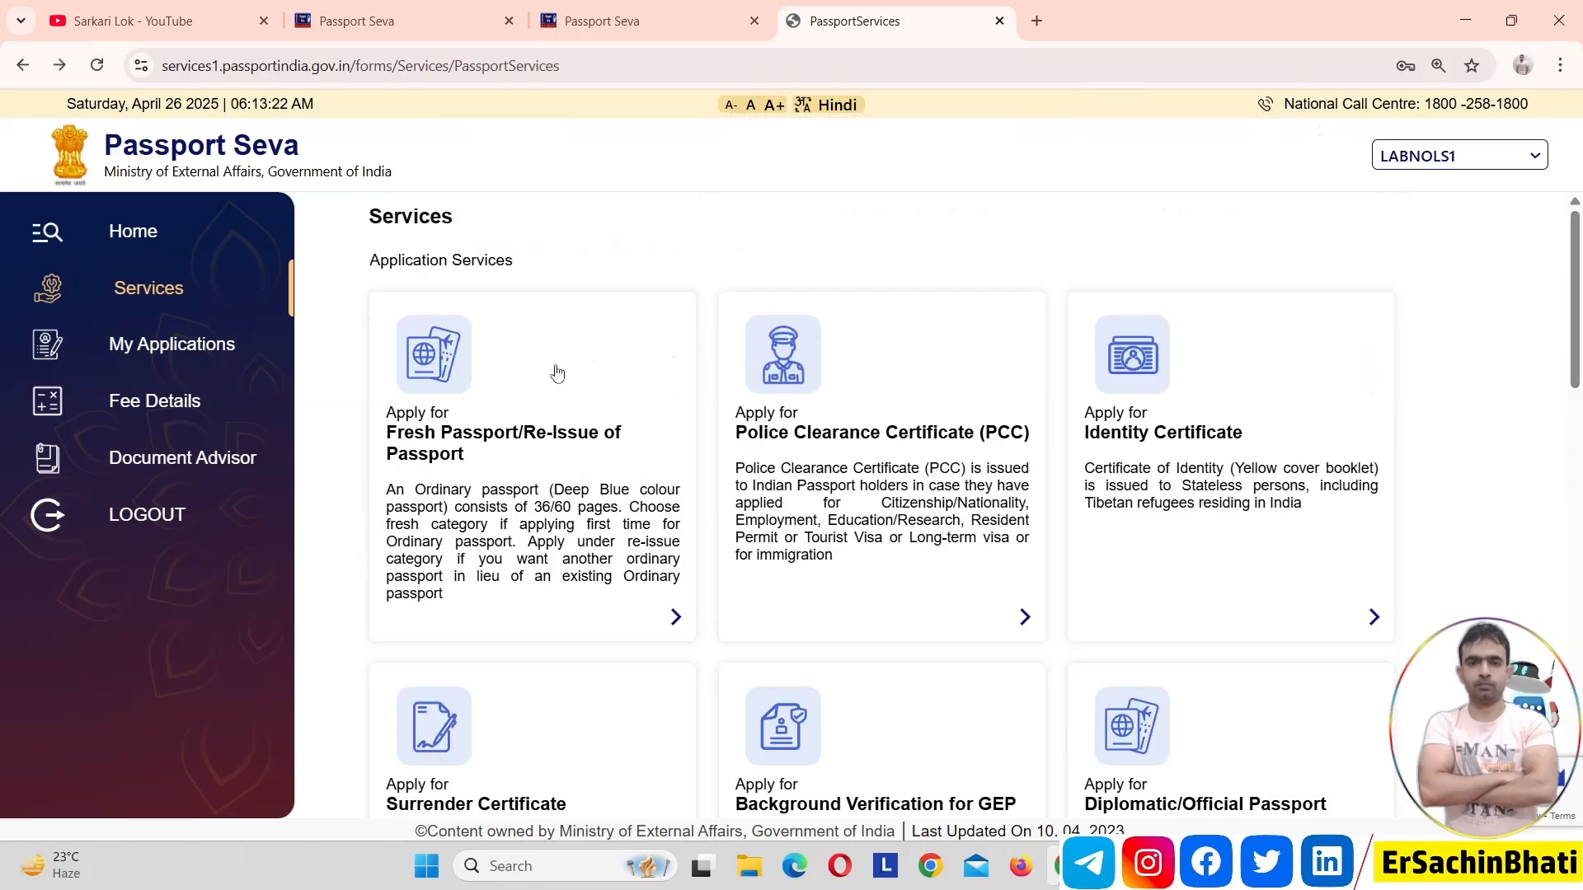
# Start a Fresh Passport/Re-Issue application, skip the previous passport details, and proceed with Ghaziabad as the passport office
pyautogui.click(482, 436)
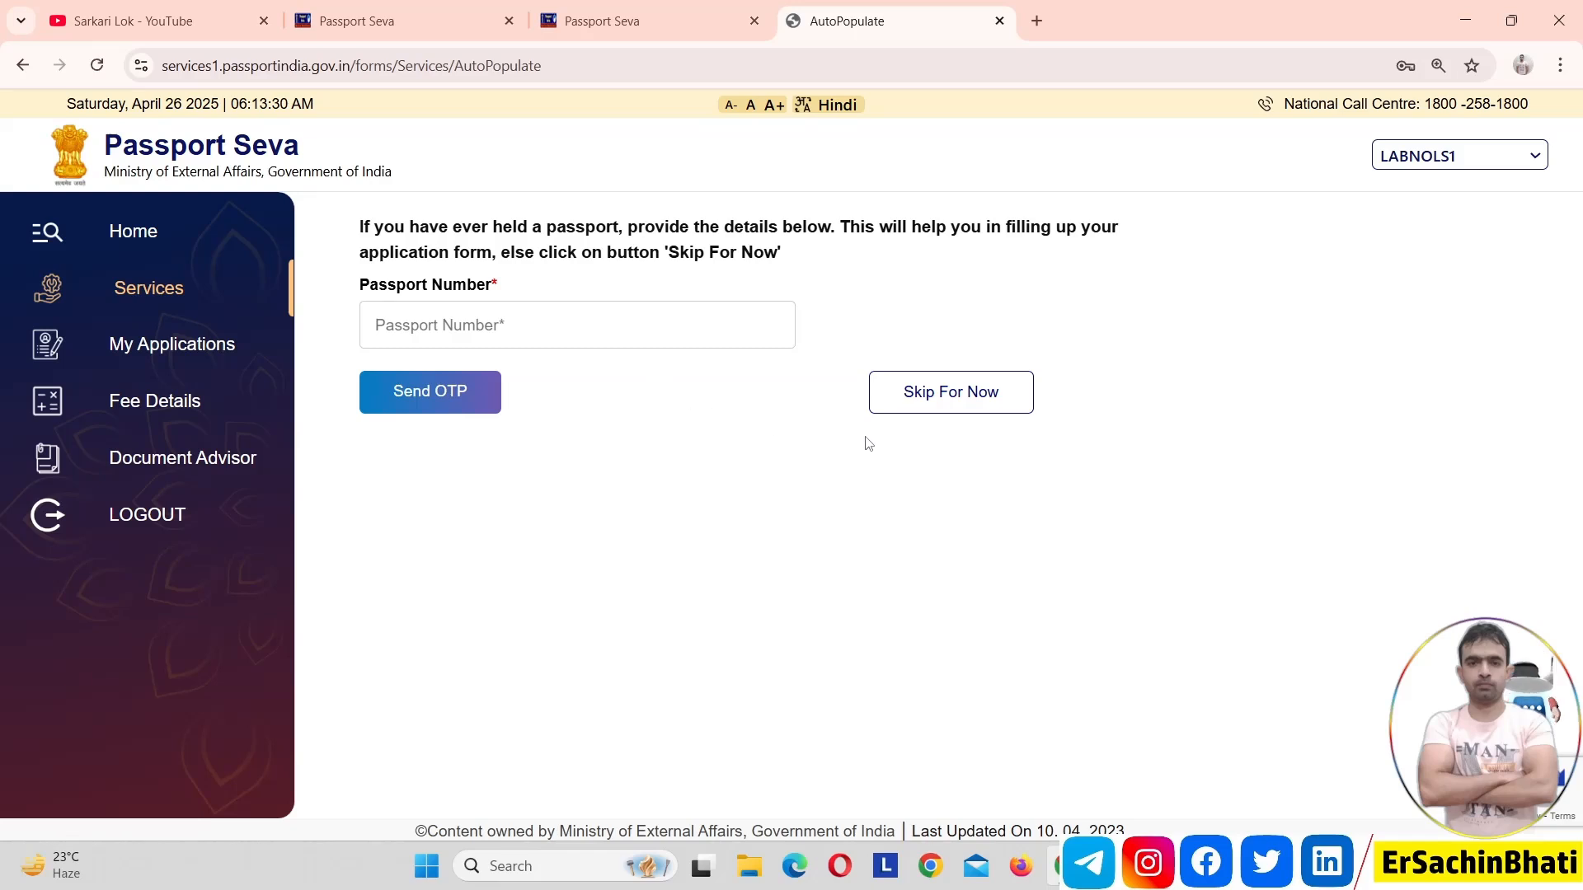
pyautogui.click(932, 390)
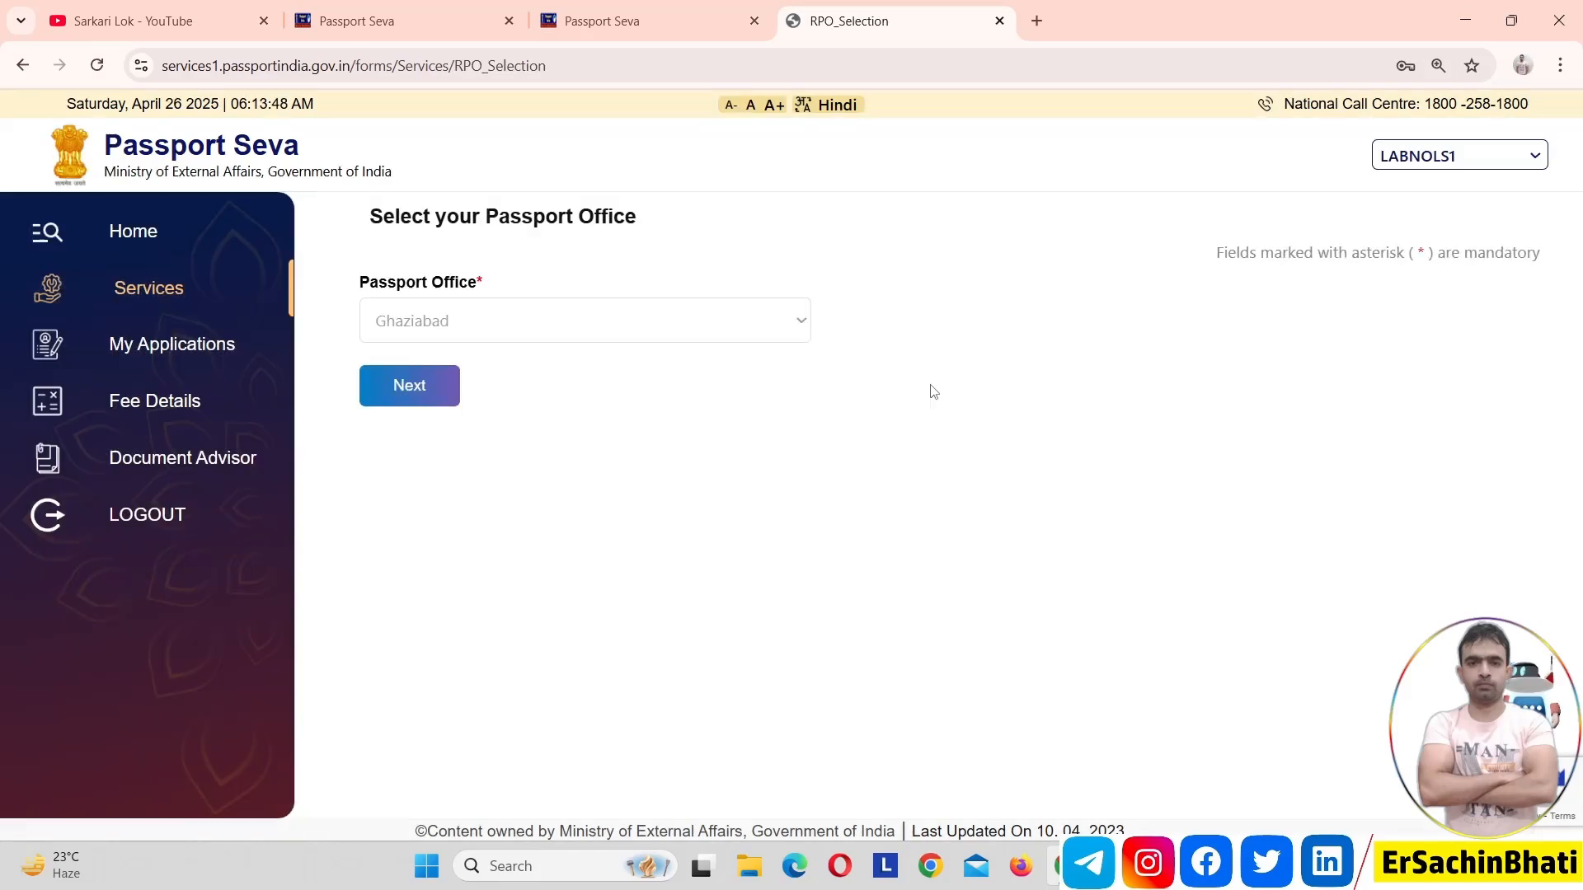
pyautogui.click(427, 390)
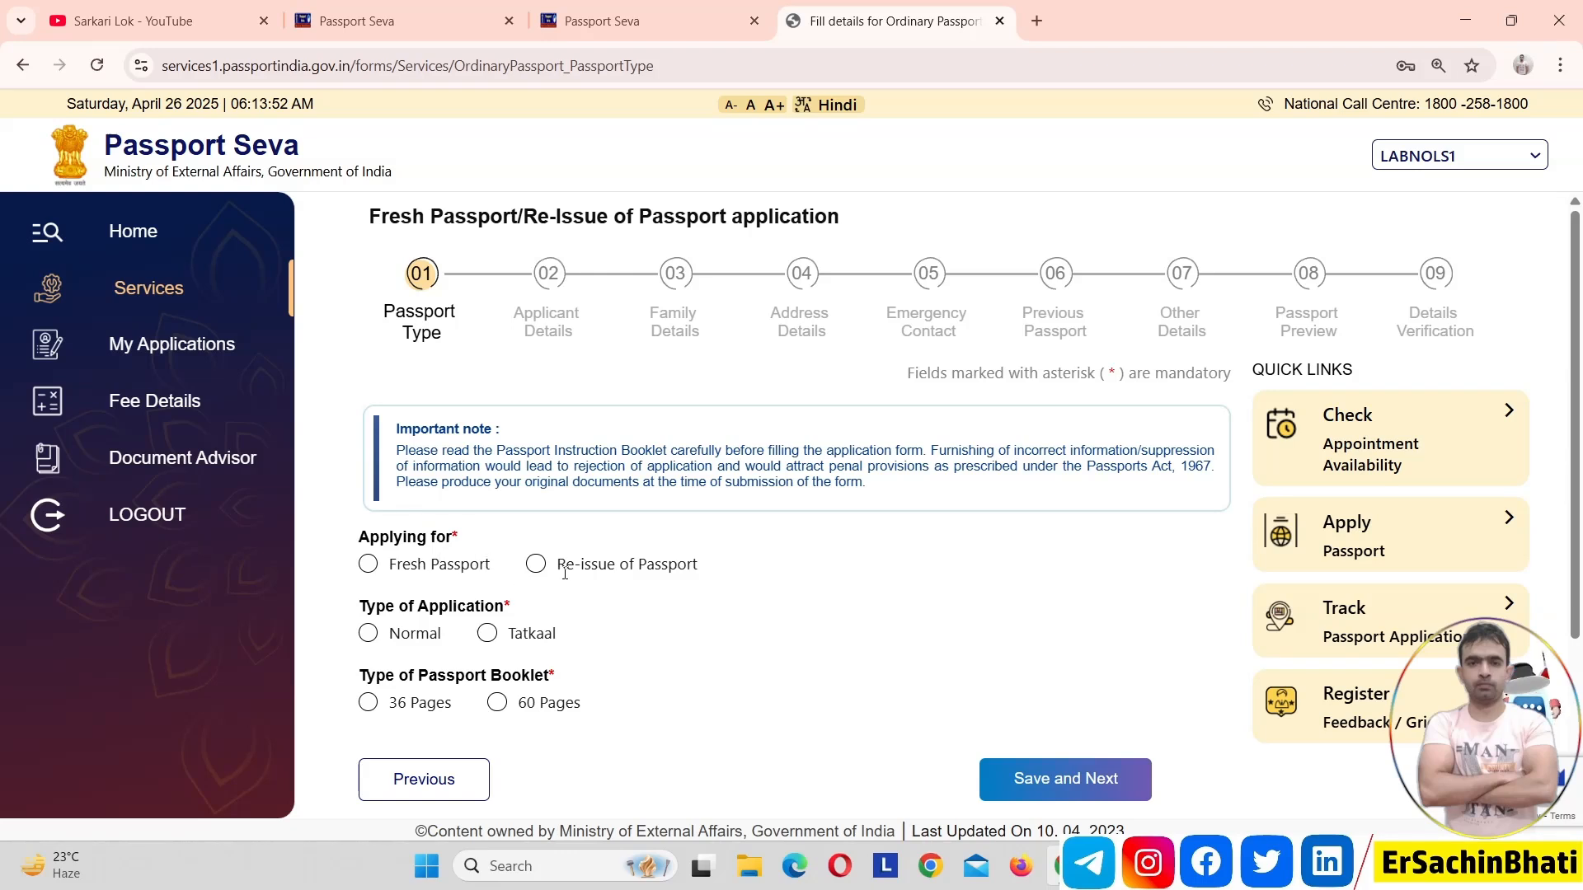
# Select Re-issue of Passport, tick Change In Existing Personal Particulars with Others as the detail, and look over the resulting fields
pyautogui.click(366, 576)
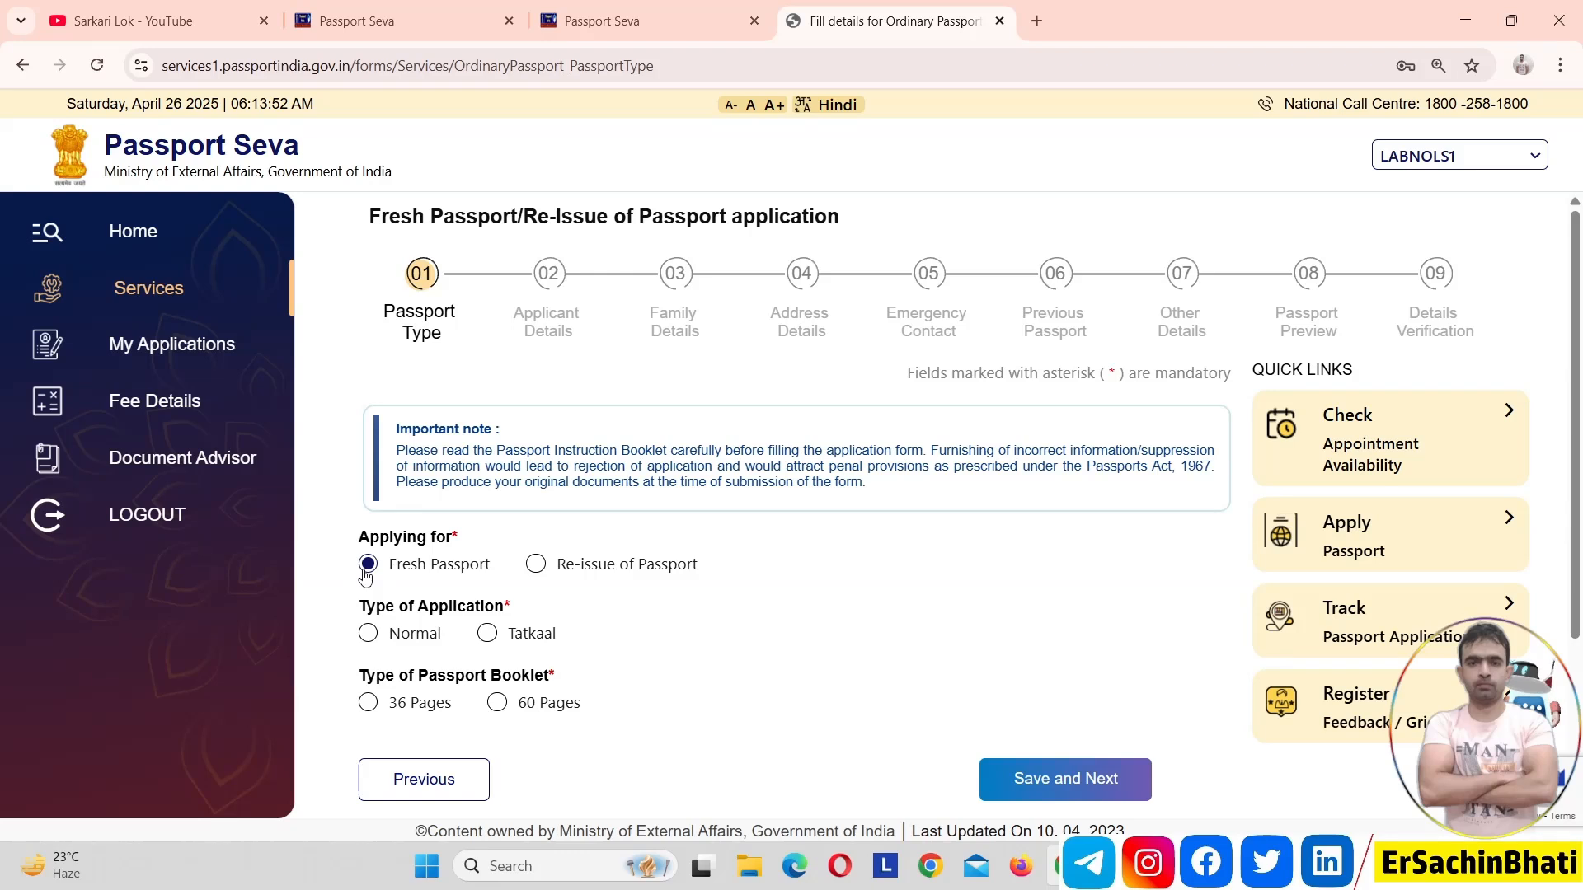
pyautogui.click(534, 577)
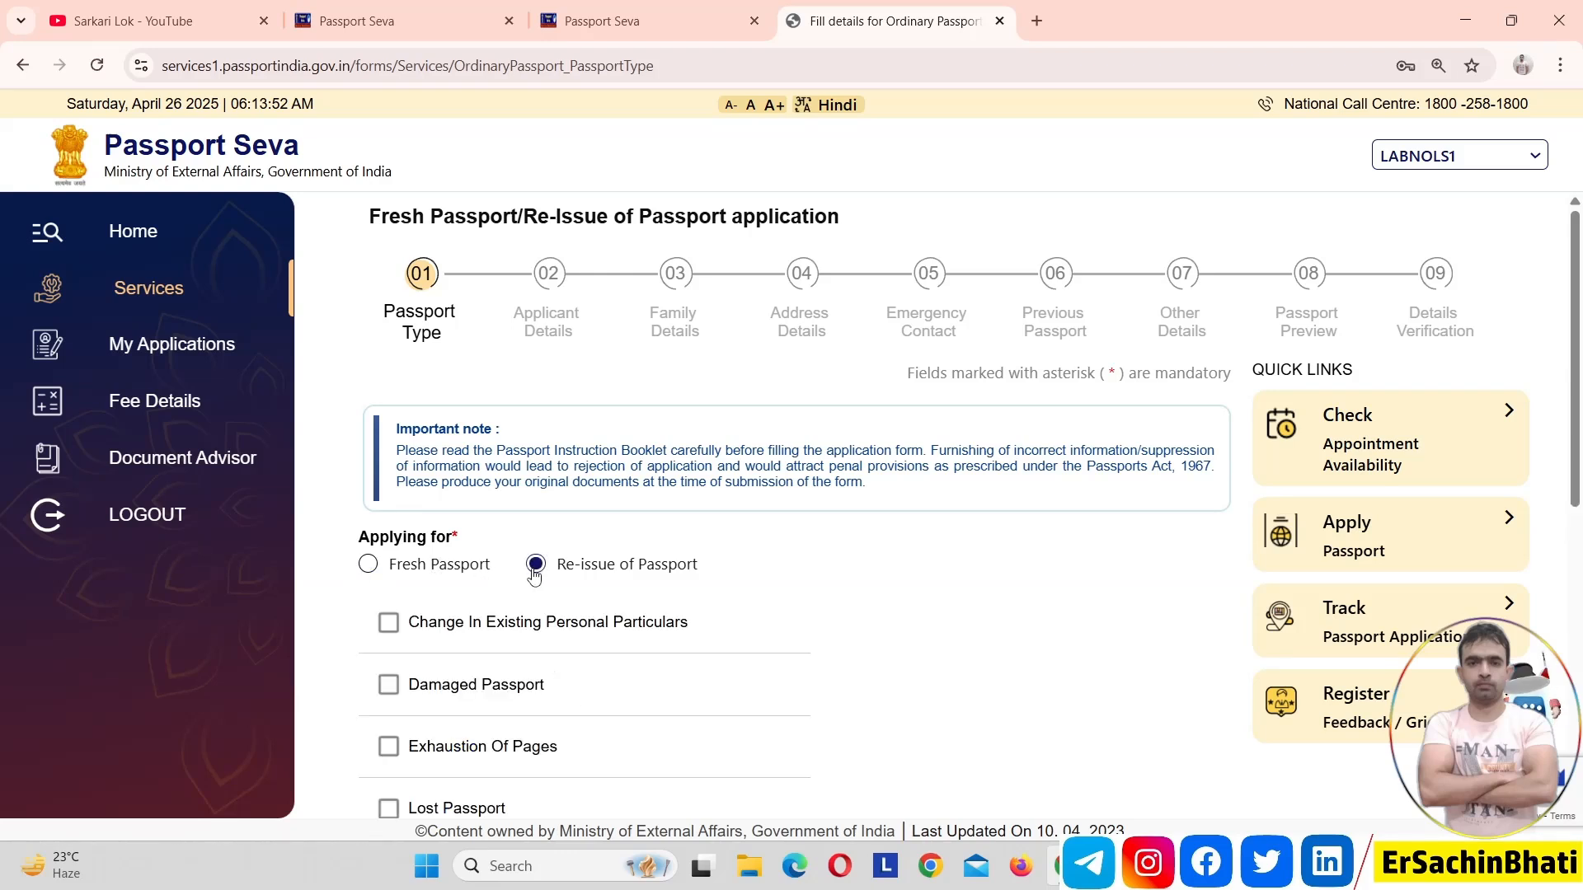
pyautogui.moveTo(1573, 301); pyautogui.dragTo(1579, 452)
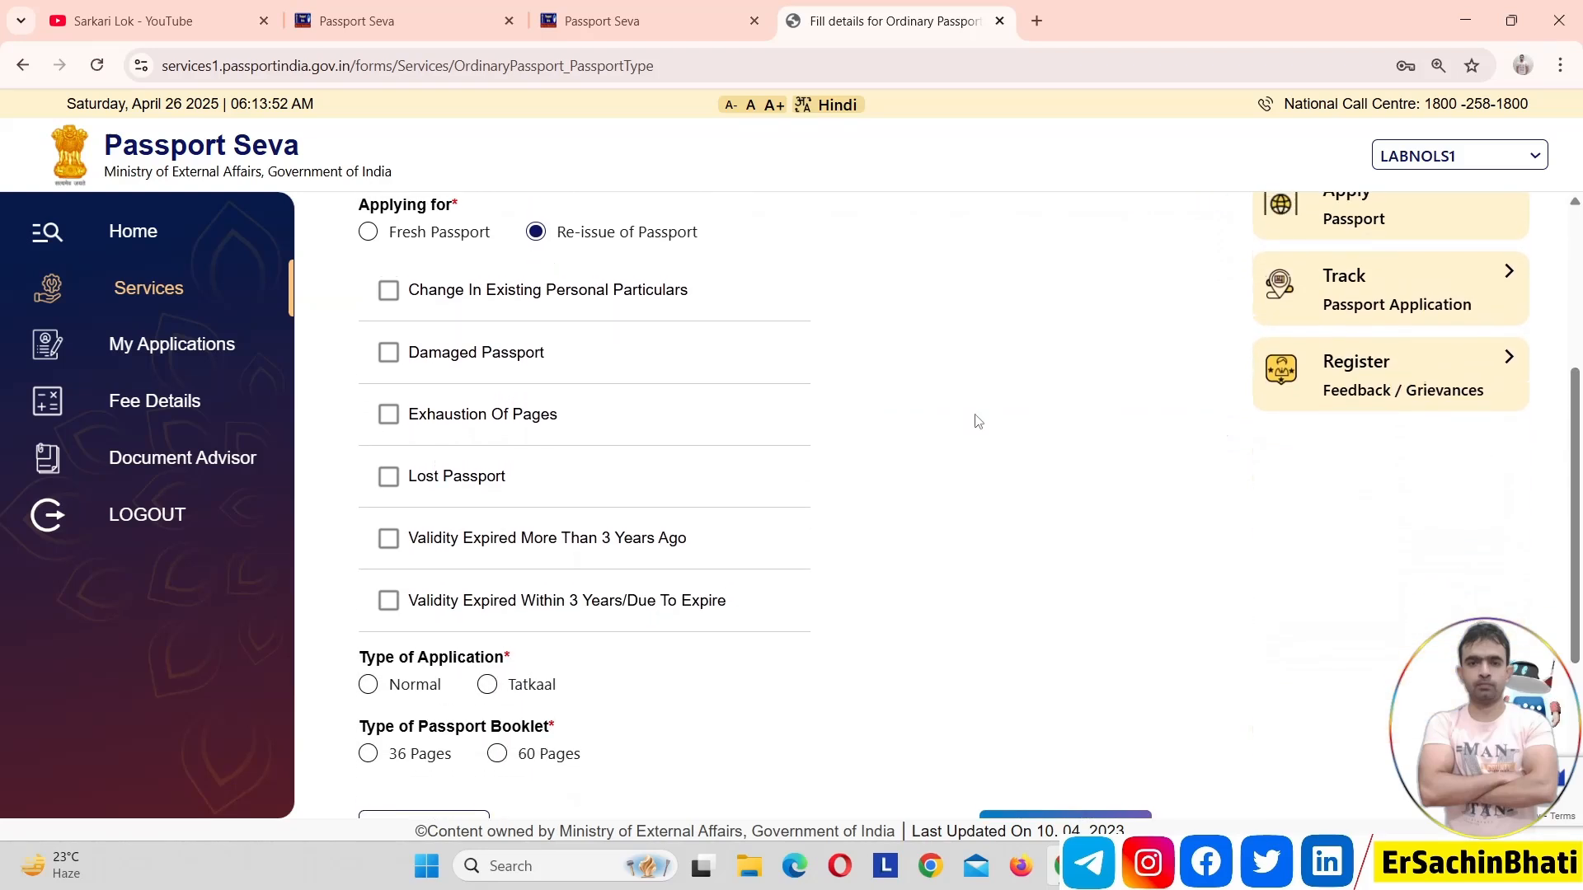
pyautogui.click(387, 295)
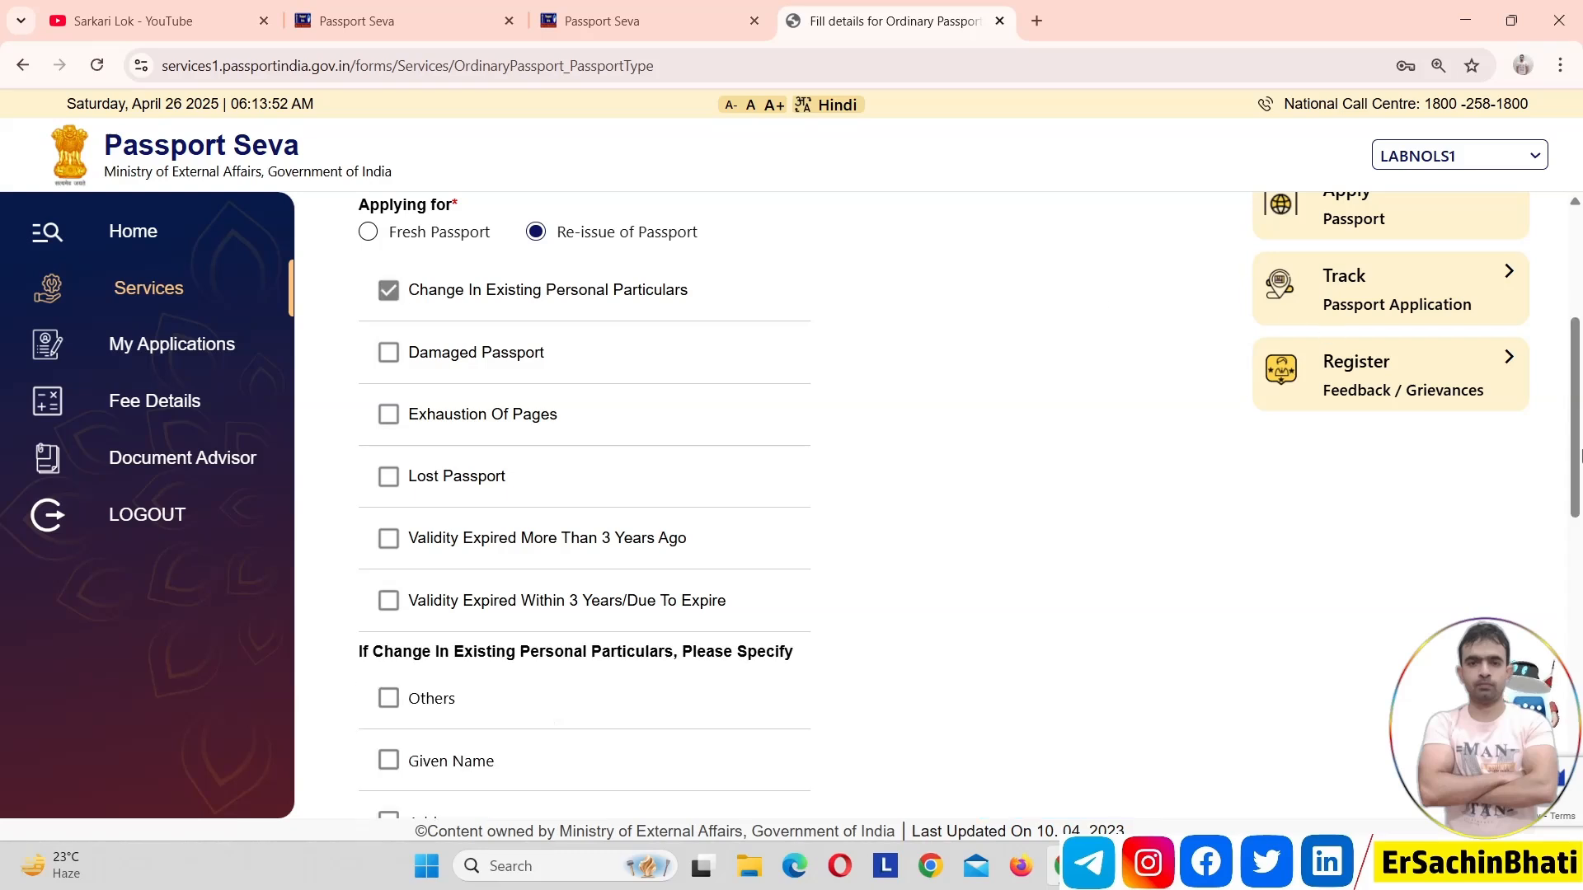
pyautogui.moveTo(1571, 472); pyautogui.dragTo(1581, 619)
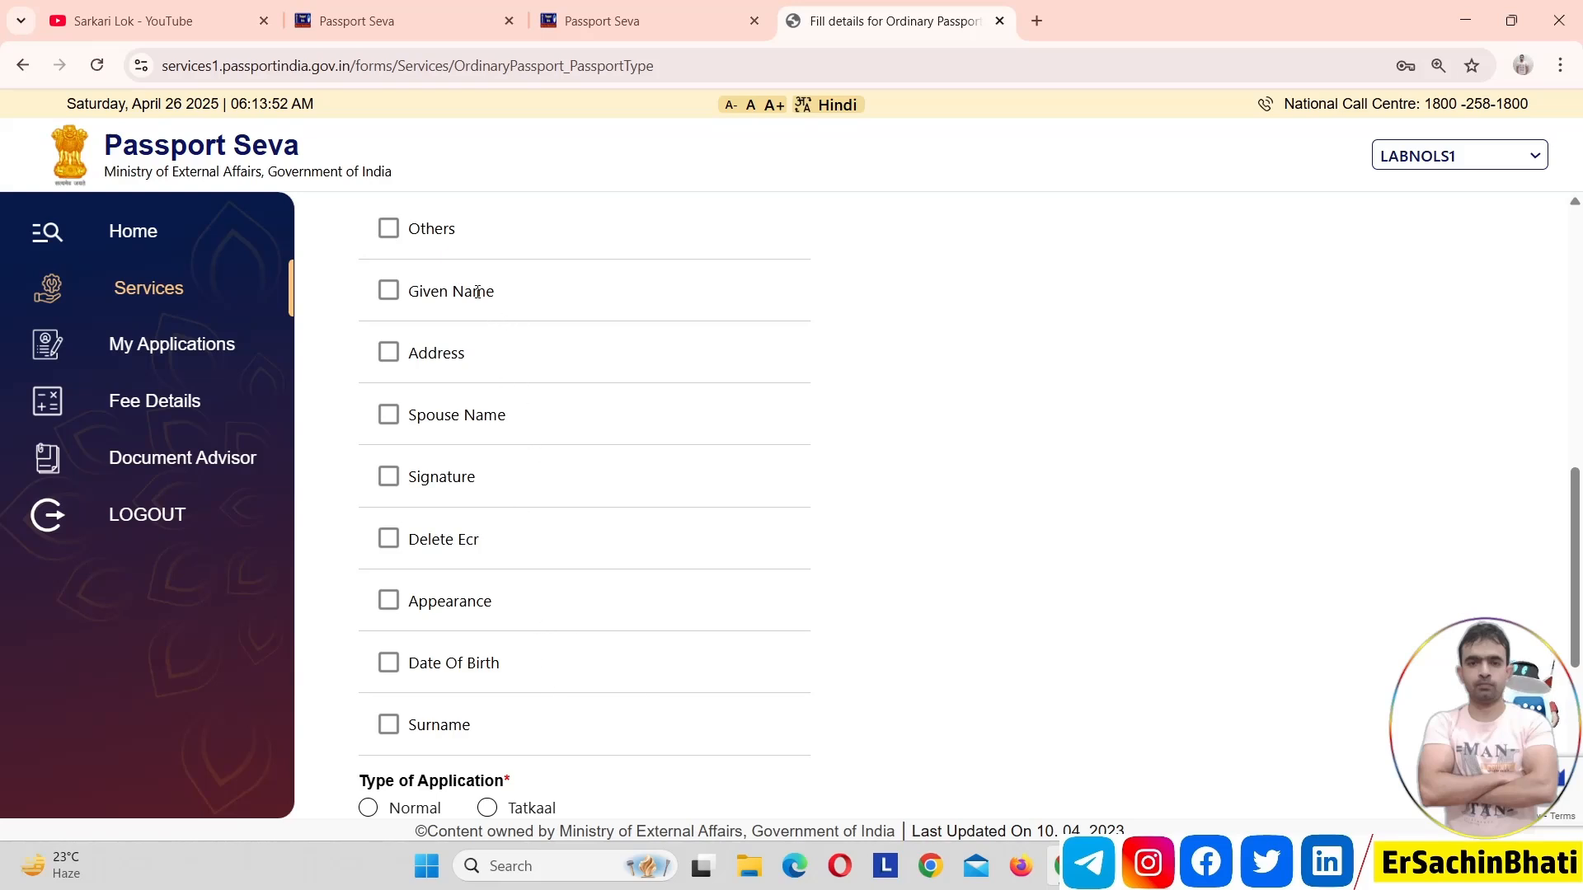
pyautogui.click(389, 229)
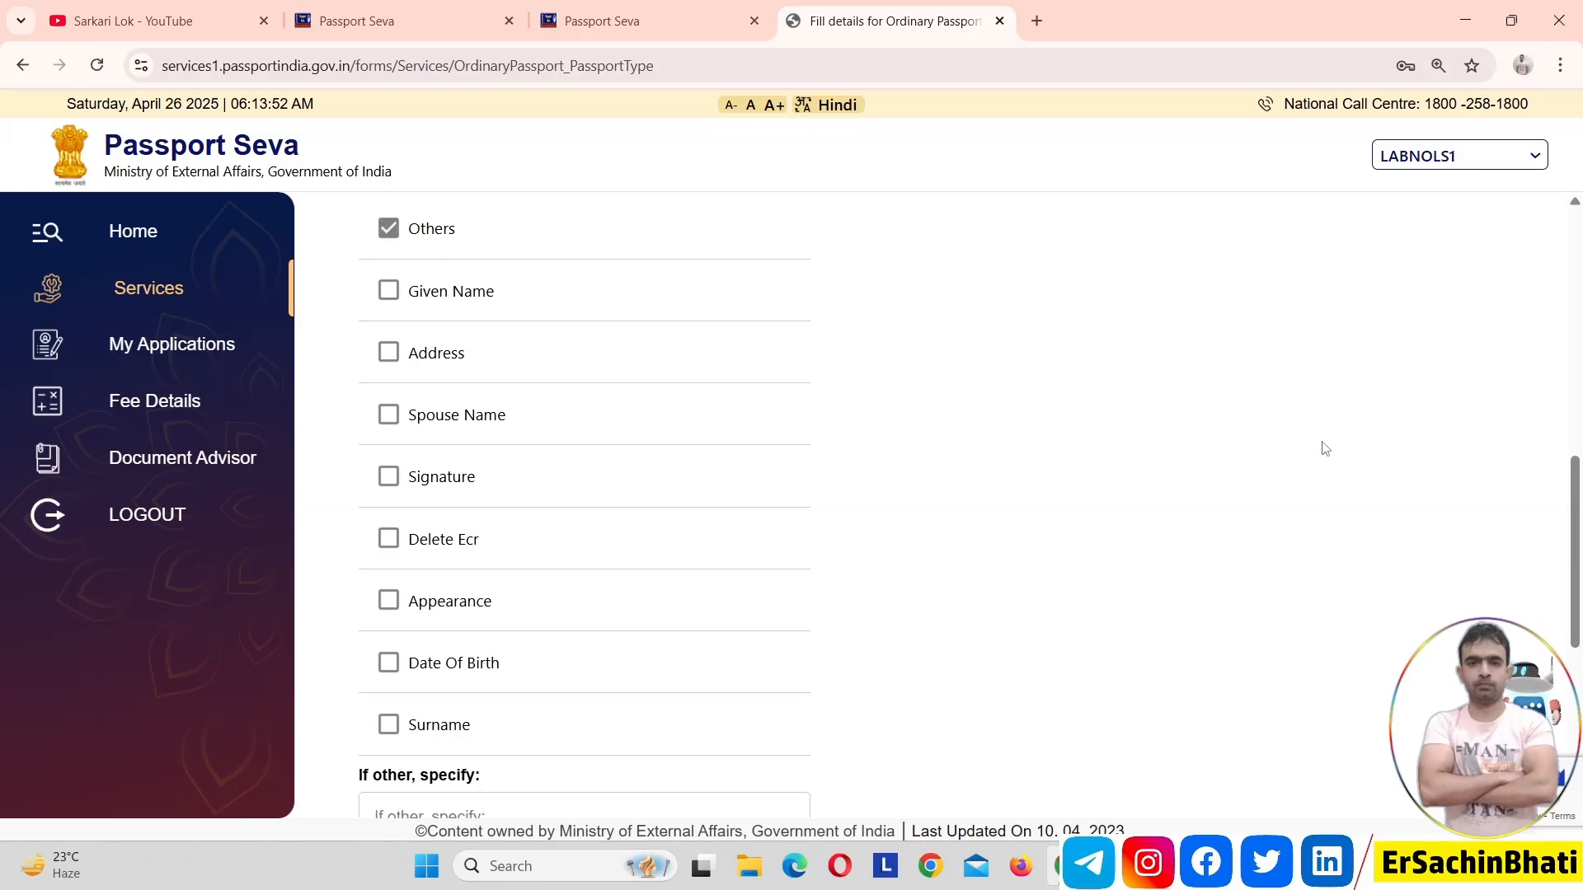
pyautogui.moveTo(1574, 643); pyautogui.dragTo(1578, 752)
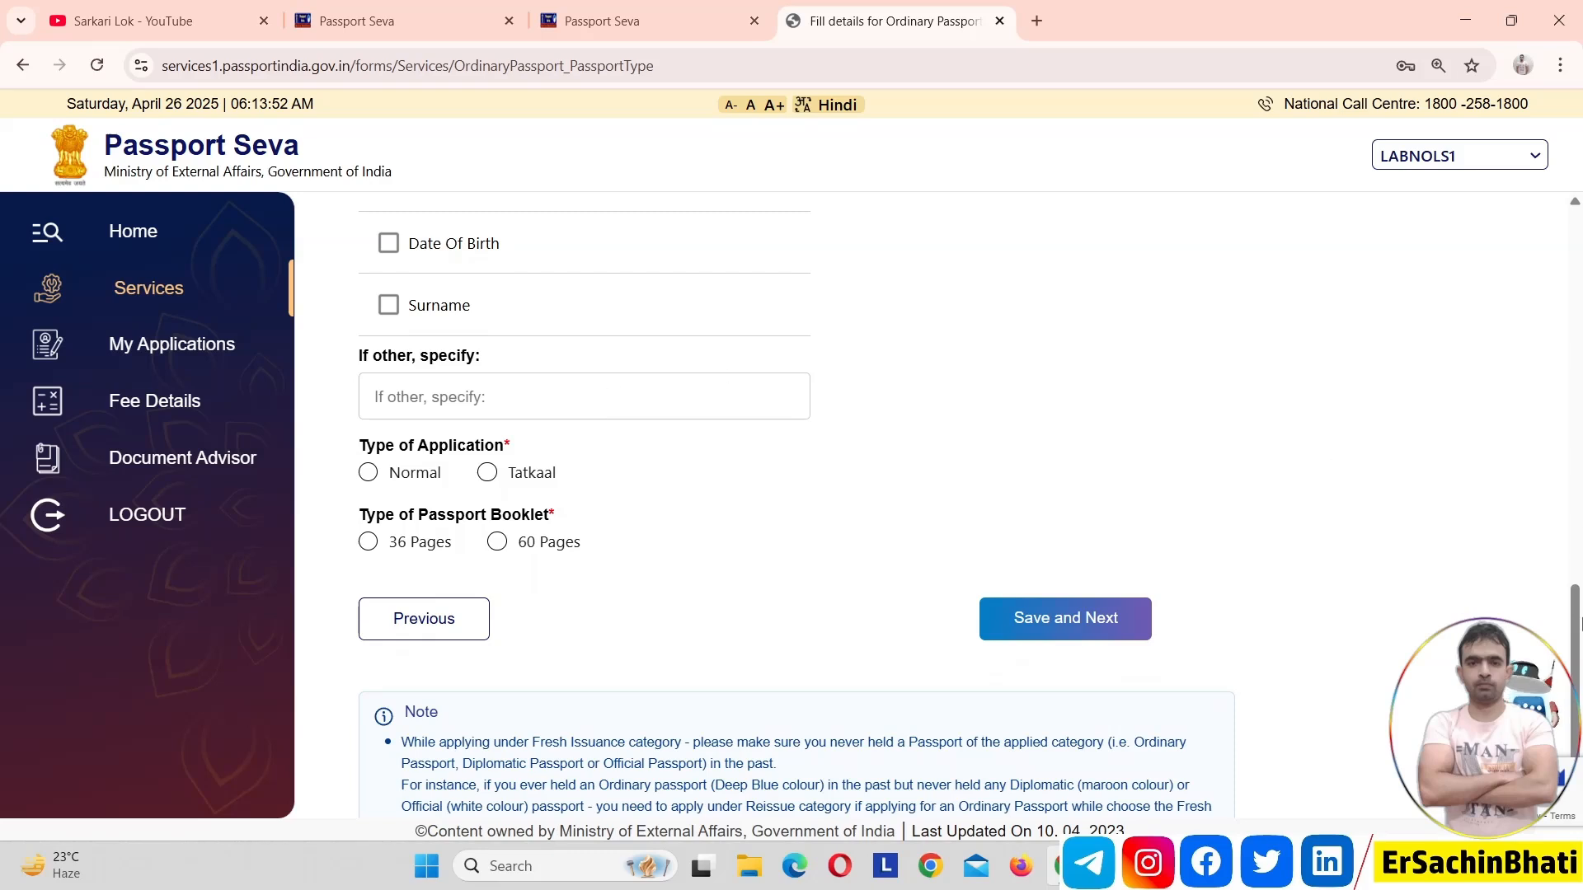
pyautogui.moveTo(1578, 633); pyautogui.dragTo(1535, 374)
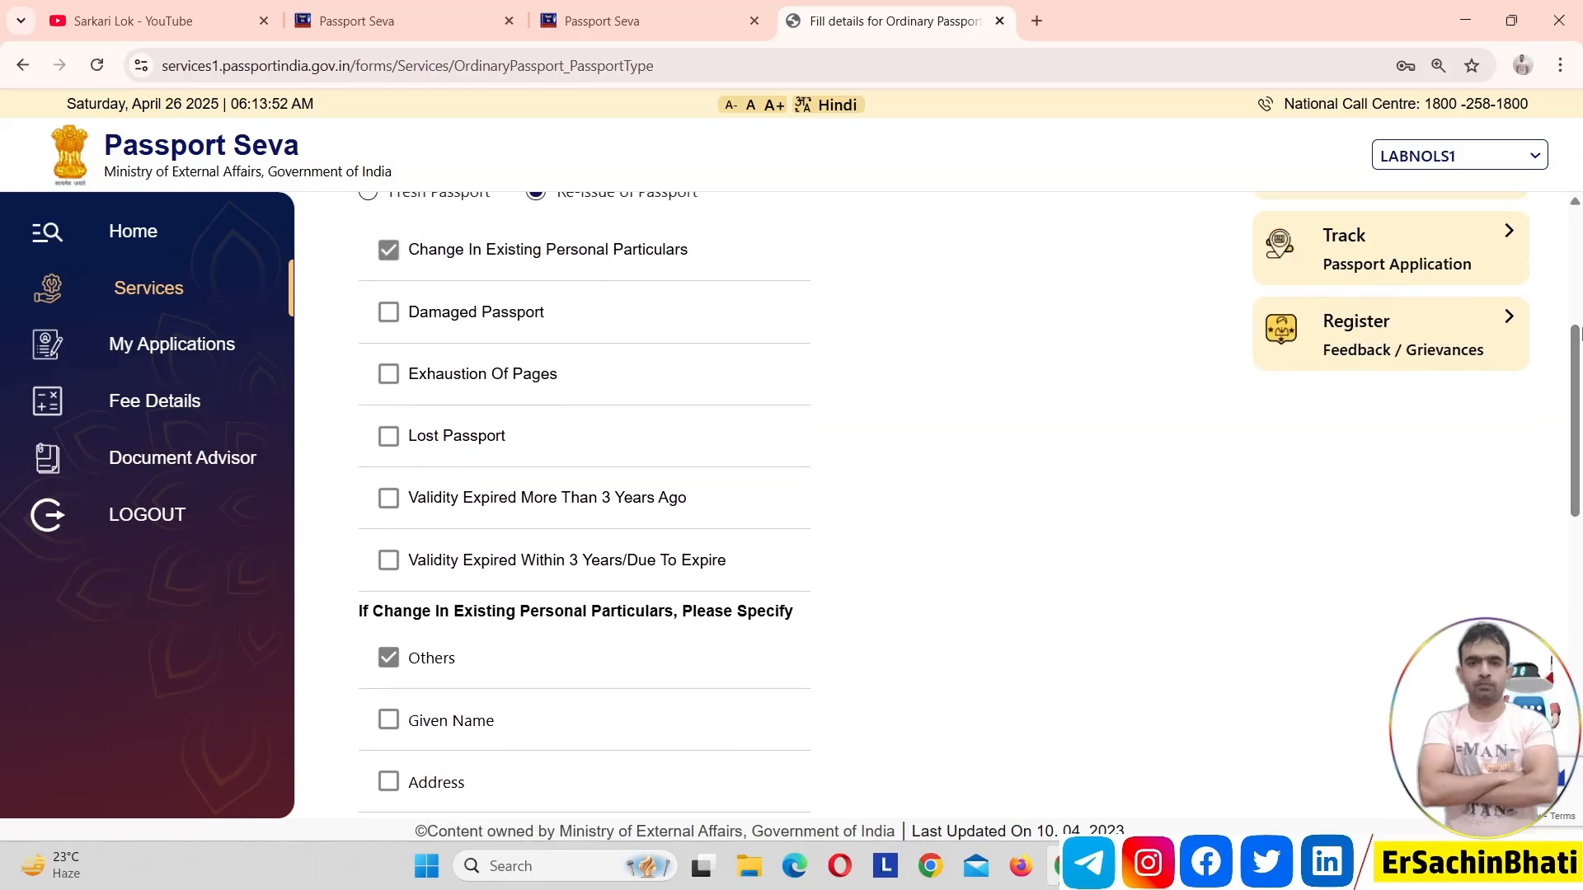
pyautogui.scroll(2, 1580, 377)
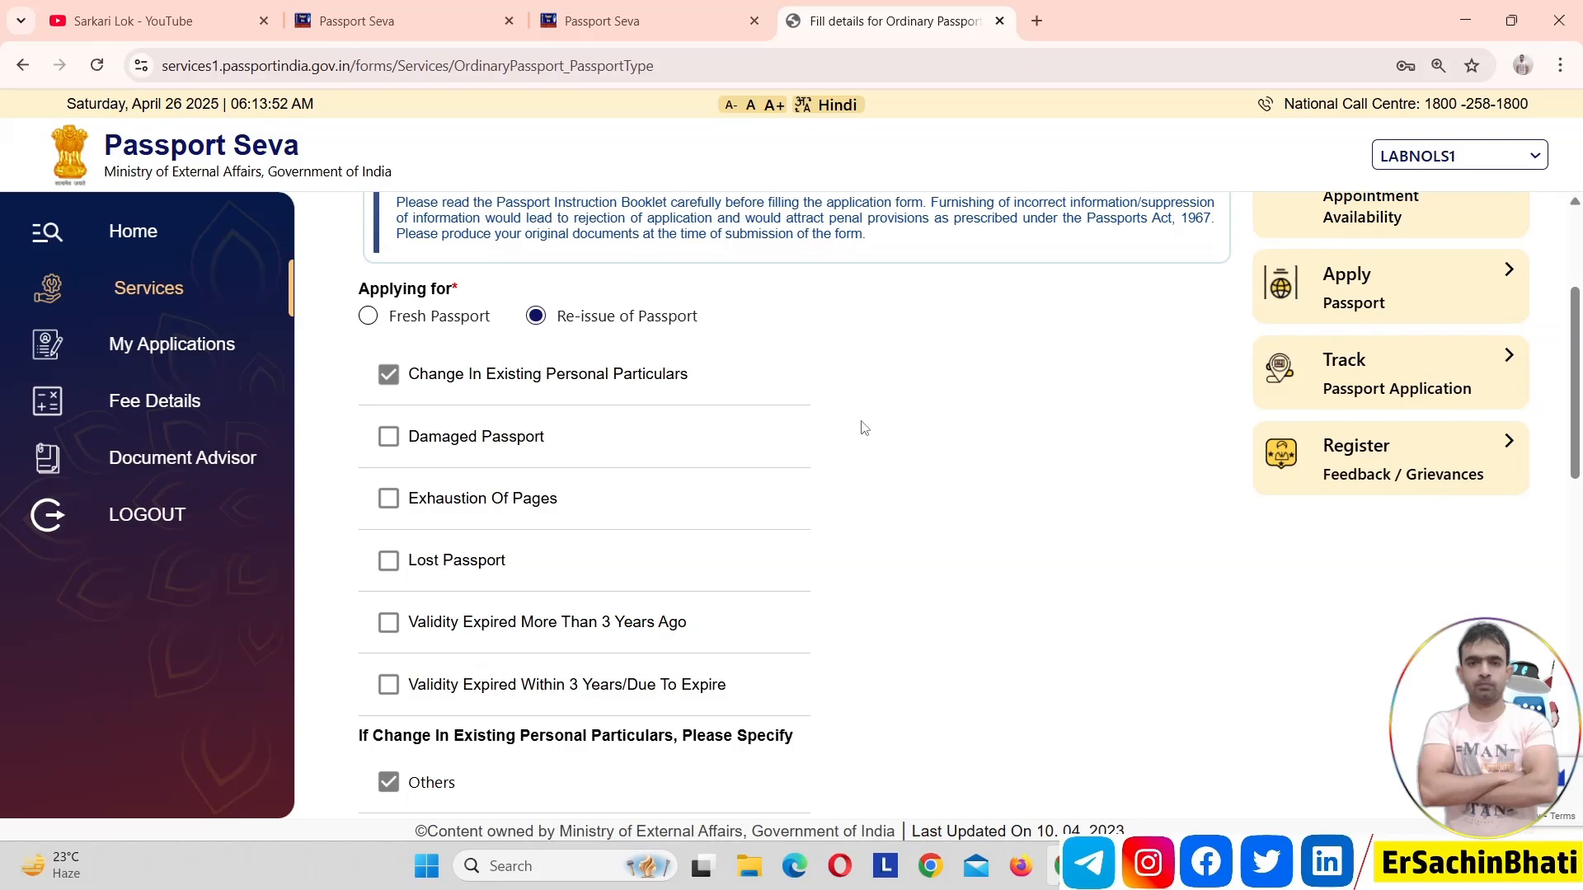
# Try the Exhaustion Of Pages, Lost Passport and both Validity Expired re-issue reasons, and leave every reason unticked
pyautogui.click(390, 500)
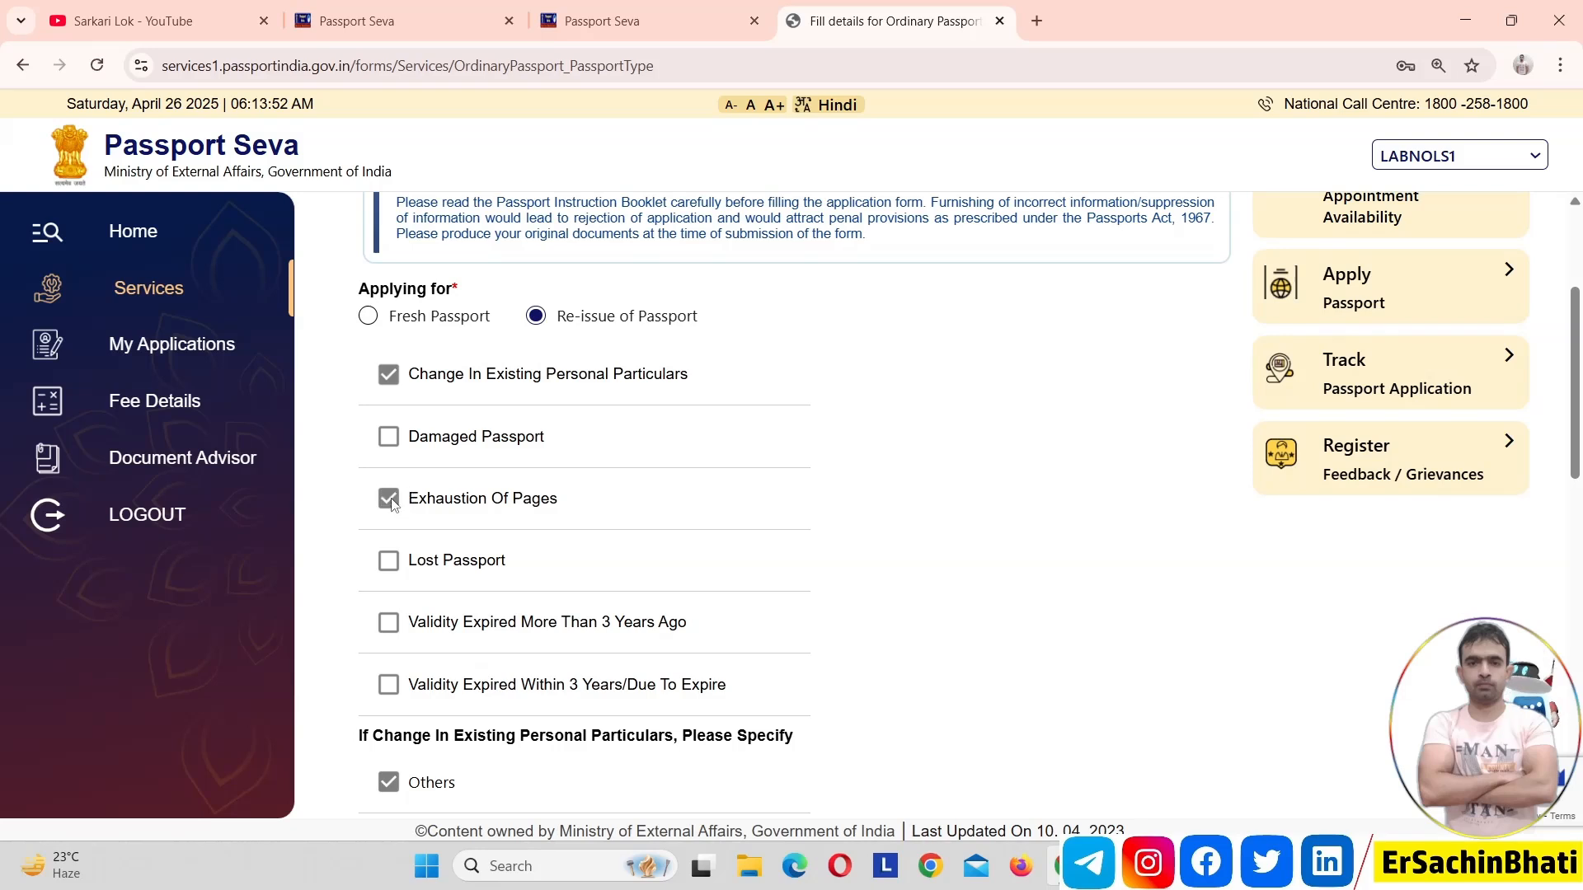
pyautogui.click(390, 375)
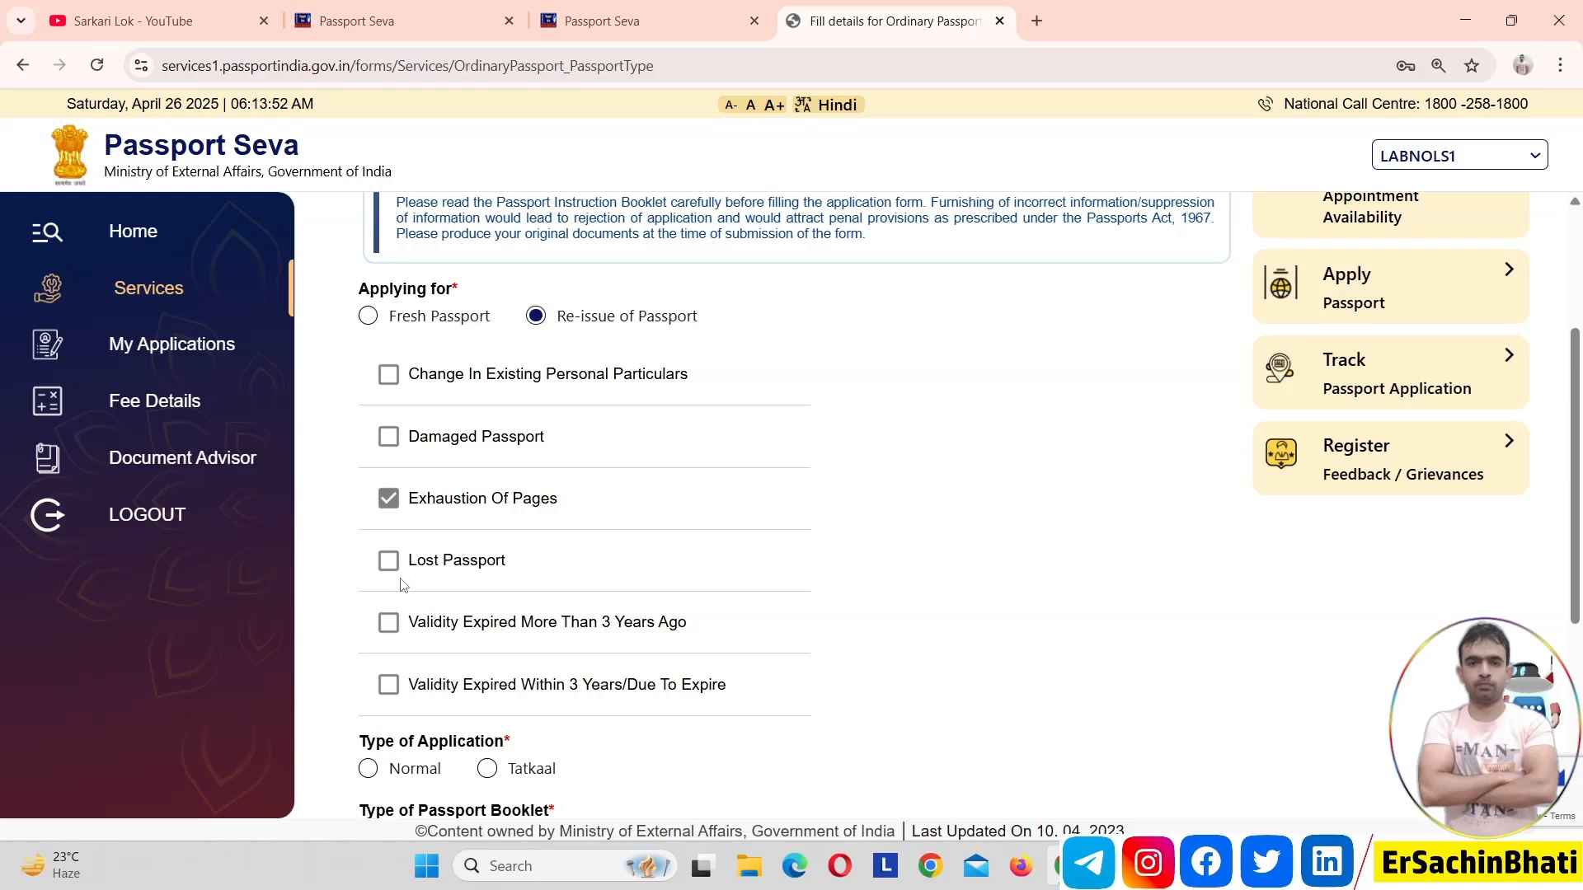
pyautogui.click(389, 499)
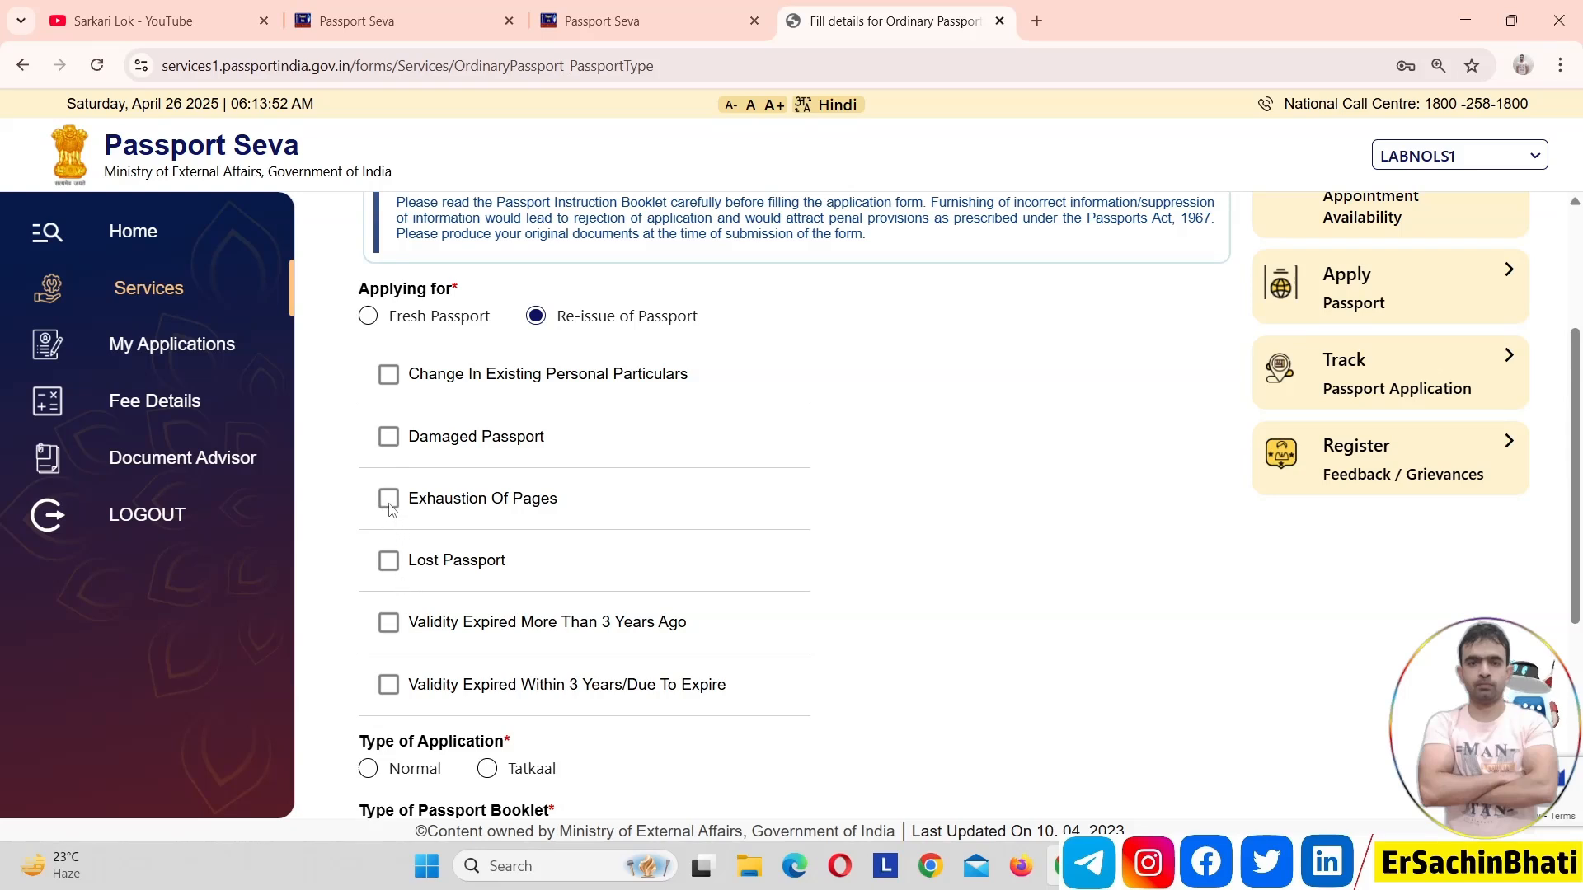
pyautogui.click(390, 568)
pyautogui.click(390, 569)
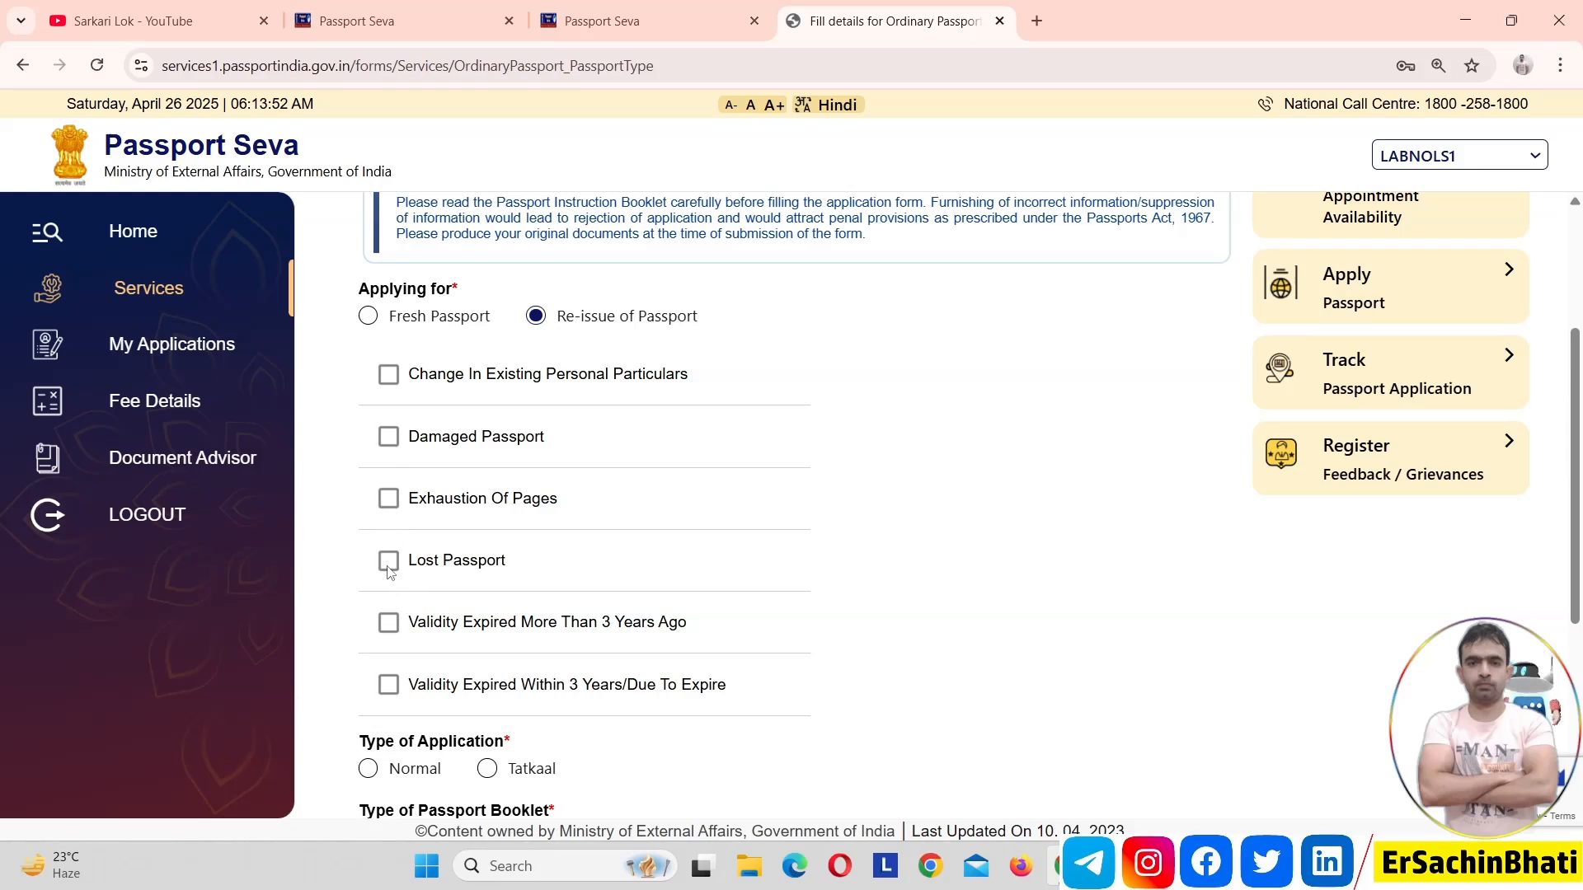
pyautogui.click(392, 627)
pyautogui.click(391, 626)
pyautogui.click(393, 628)
pyautogui.click(394, 628)
pyautogui.click(391, 688)
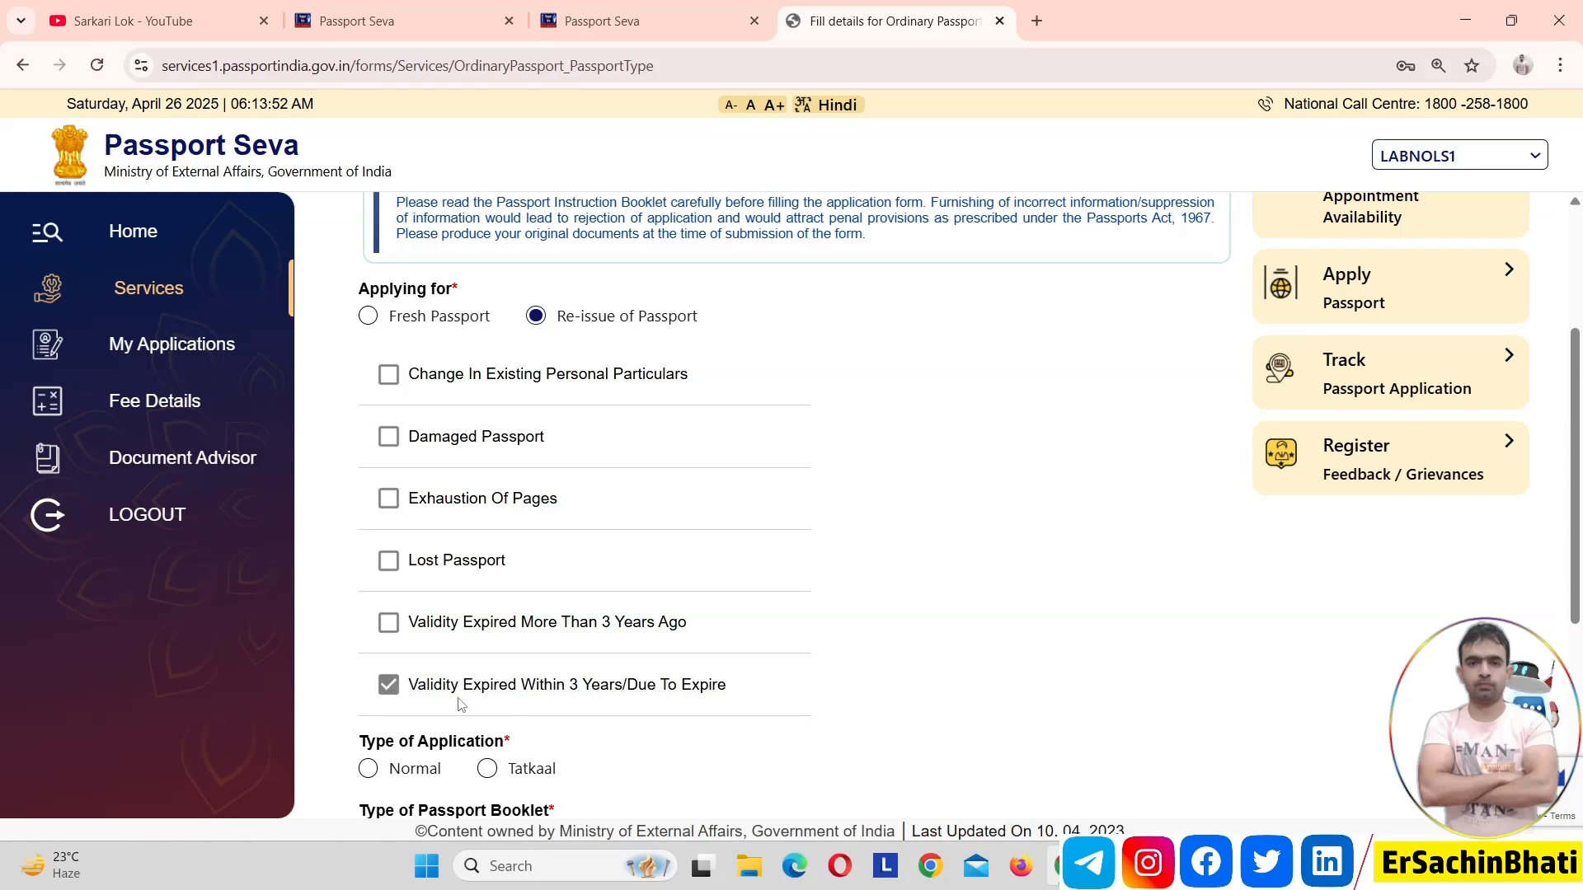
pyautogui.click(392, 689)
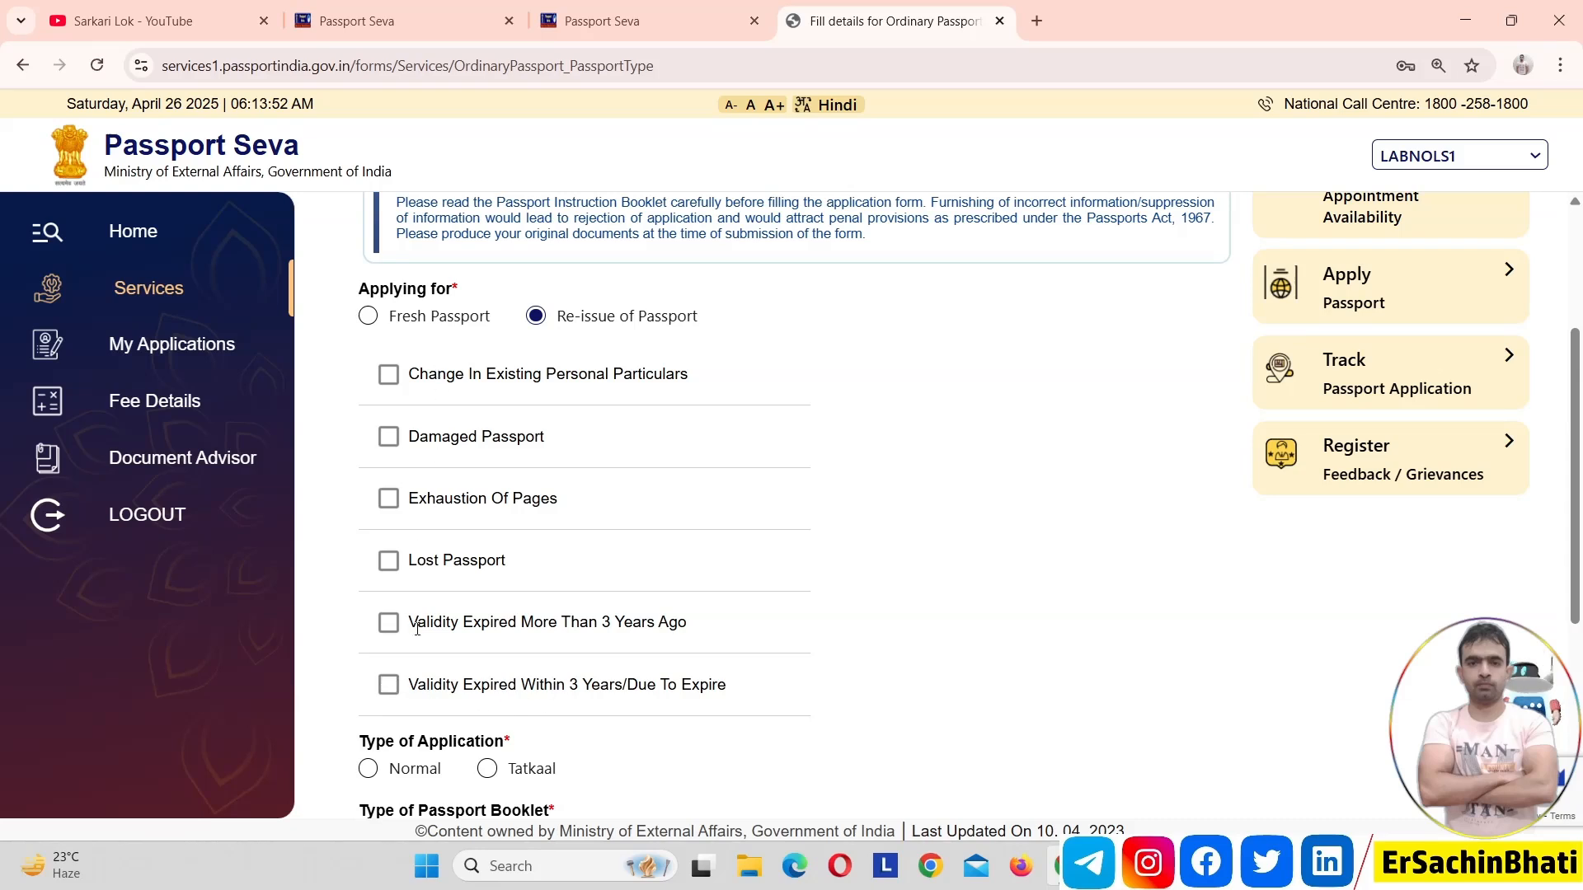
# Apply for a Fresh Passport with Normal application type and a 36 Pages booklet, and save to continue to Applicant Details
pyautogui.moveTo(1581, 469); pyautogui.dragTo(1568, 420)
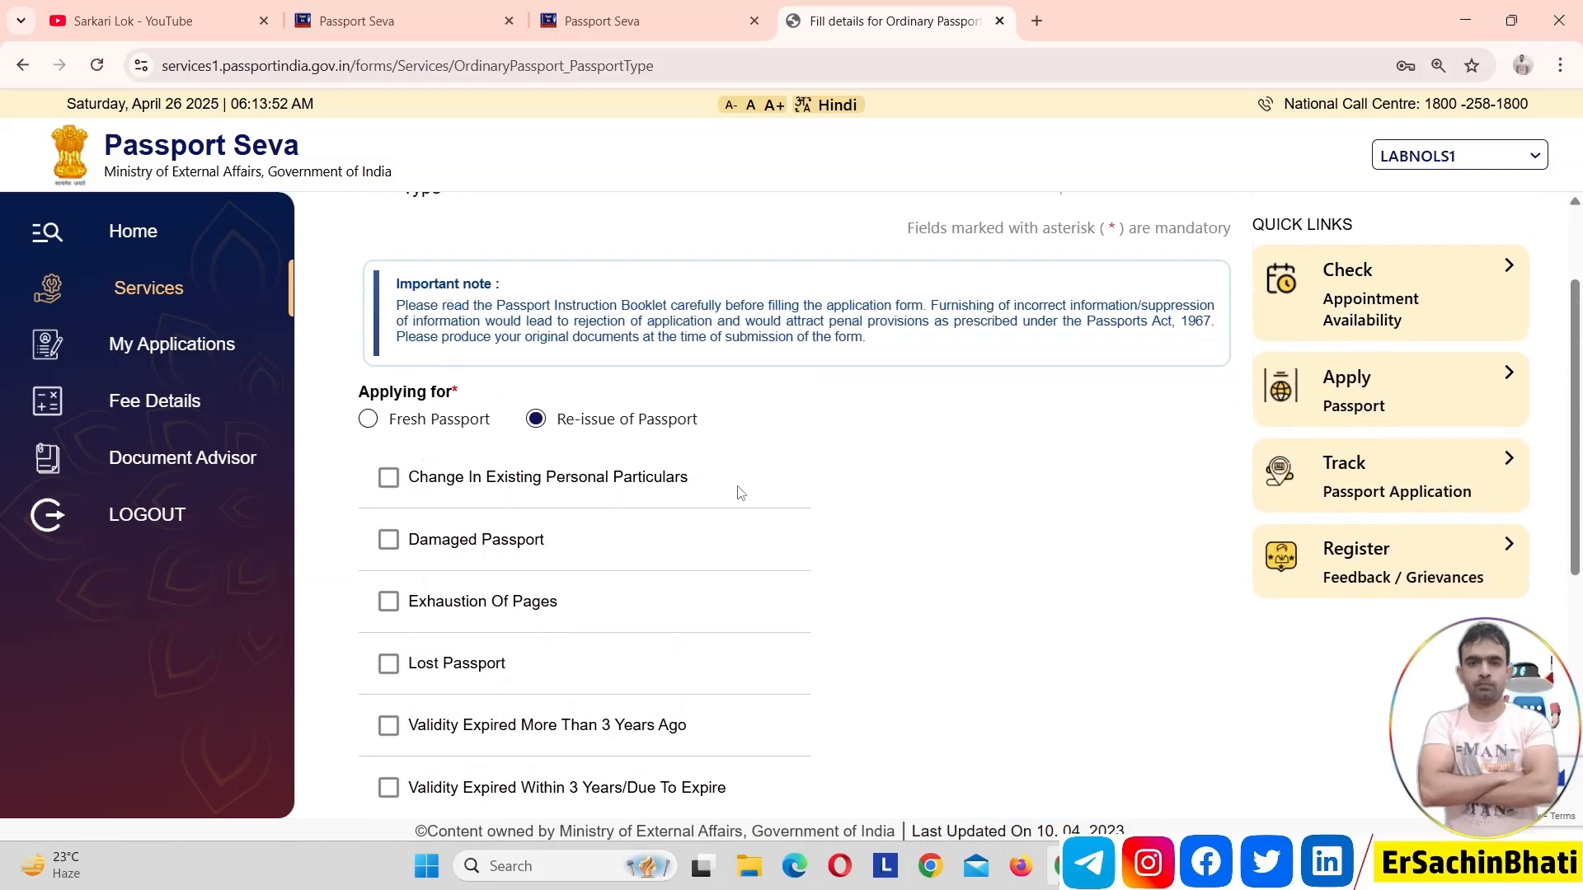
pyautogui.click(368, 421)
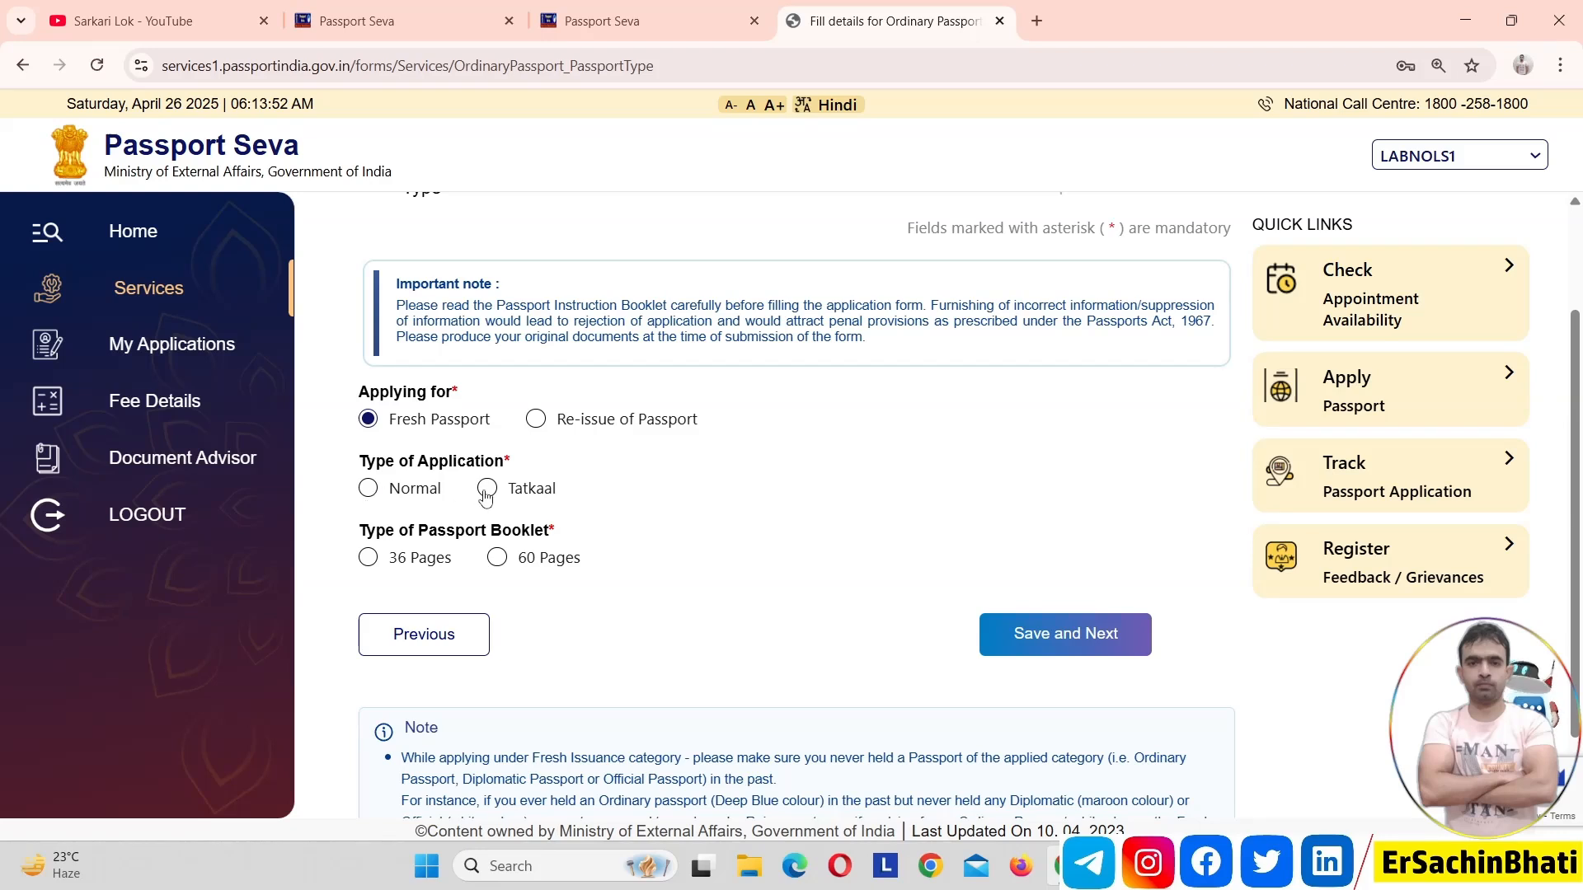
pyautogui.click(368, 497)
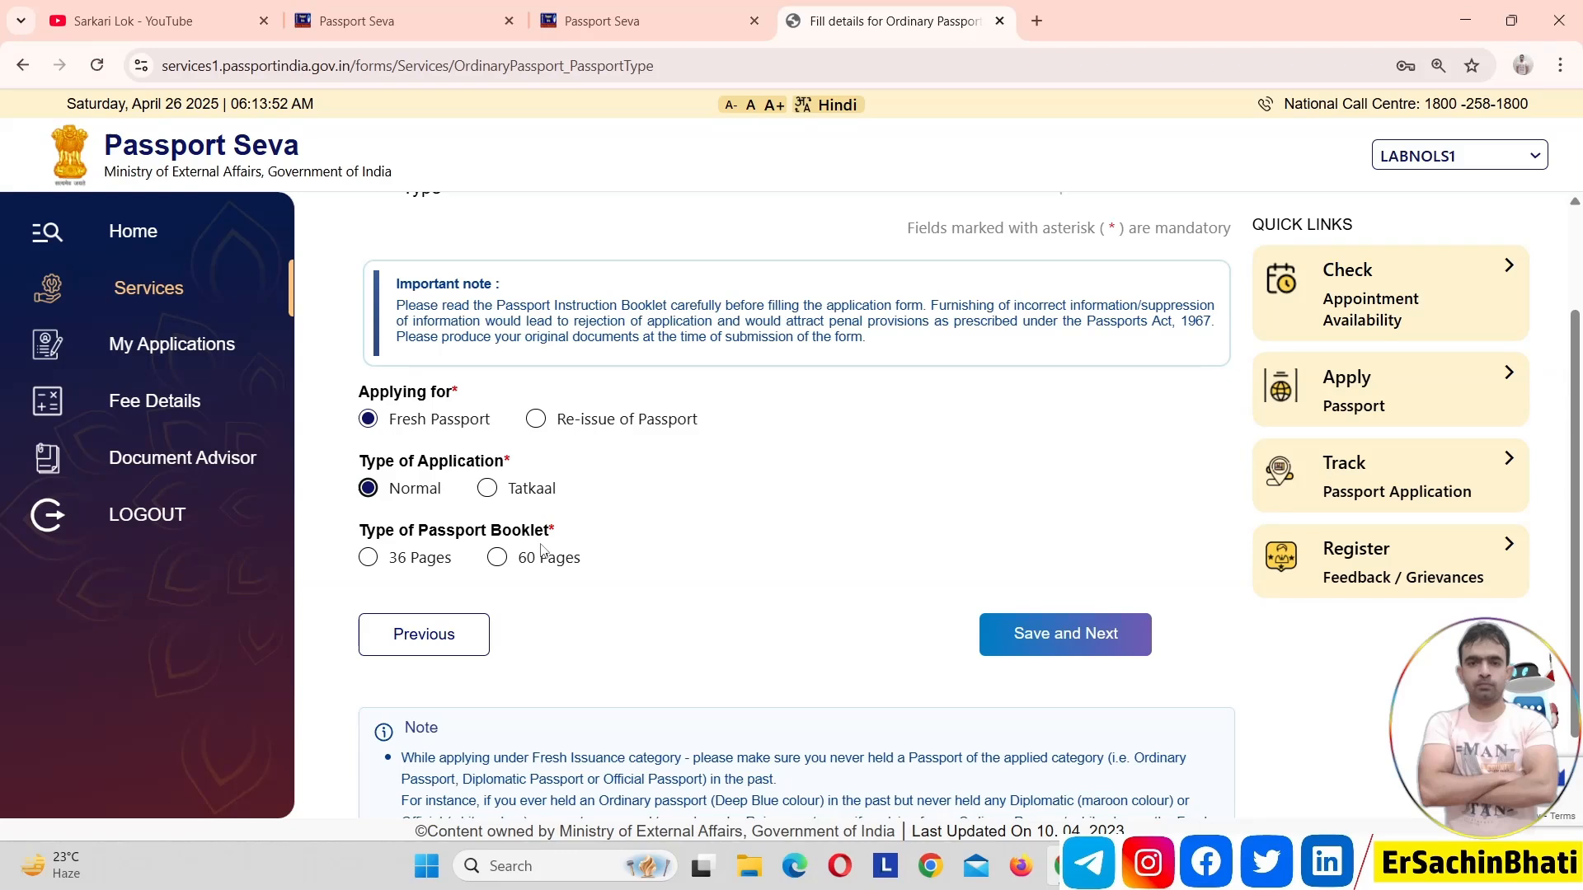
pyautogui.click(369, 558)
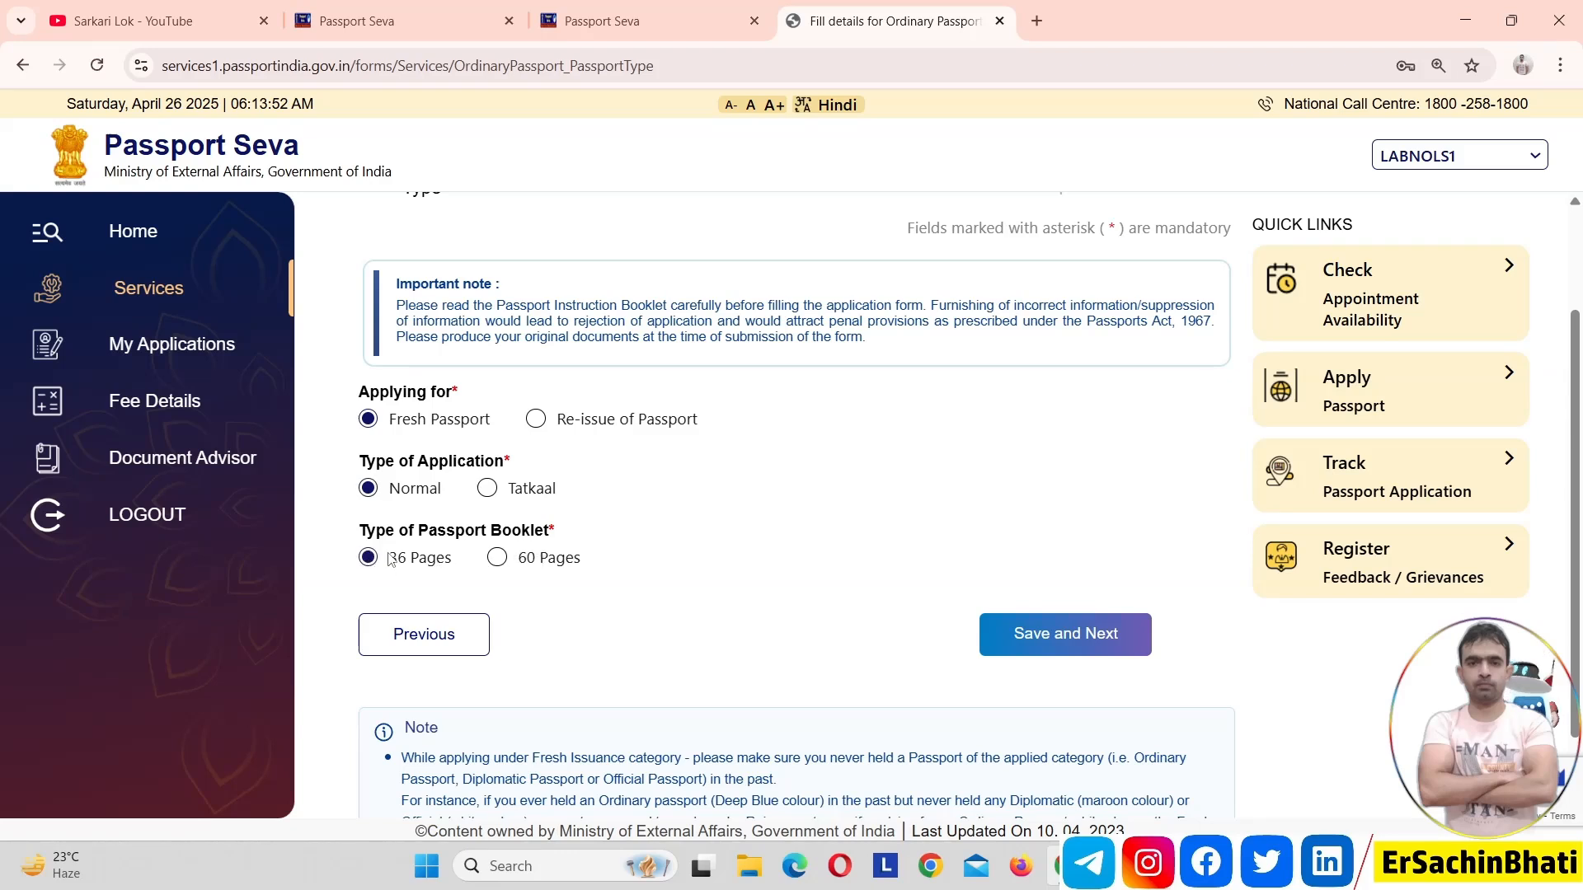
pyautogui.click(1027, 627)
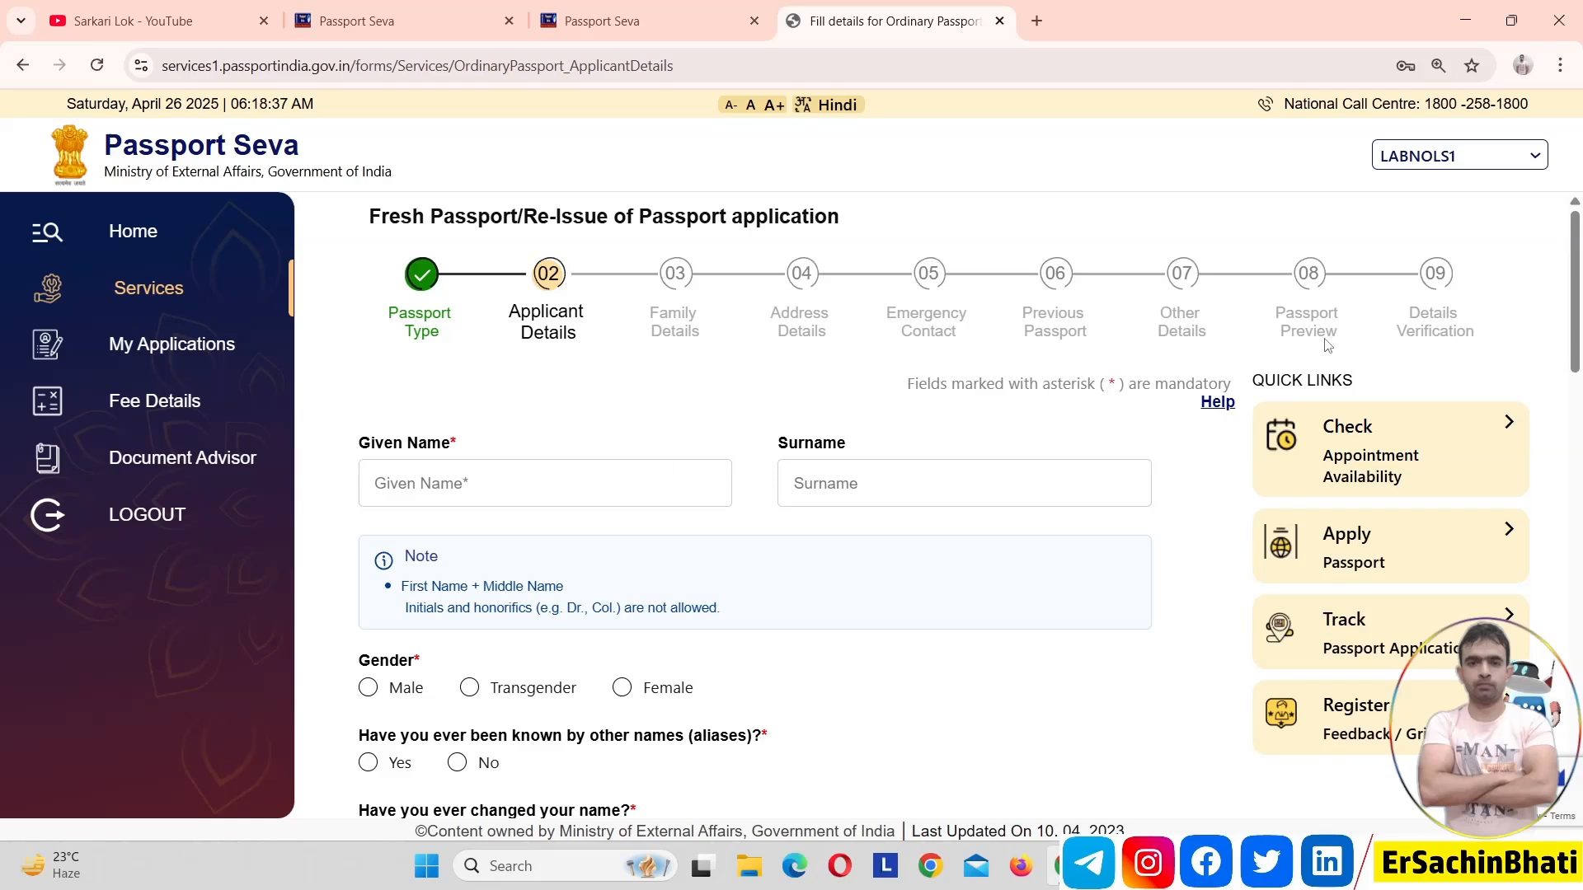
# Set the applicant's gender to Male
pyautogui.moveTo(1580, 287); pyautogui.dragTo(1523, 272)
pyautogui.click(367, 691)
pyautogui.moveTo(1582, 328); pyautogui.dragTo(1582, 404)
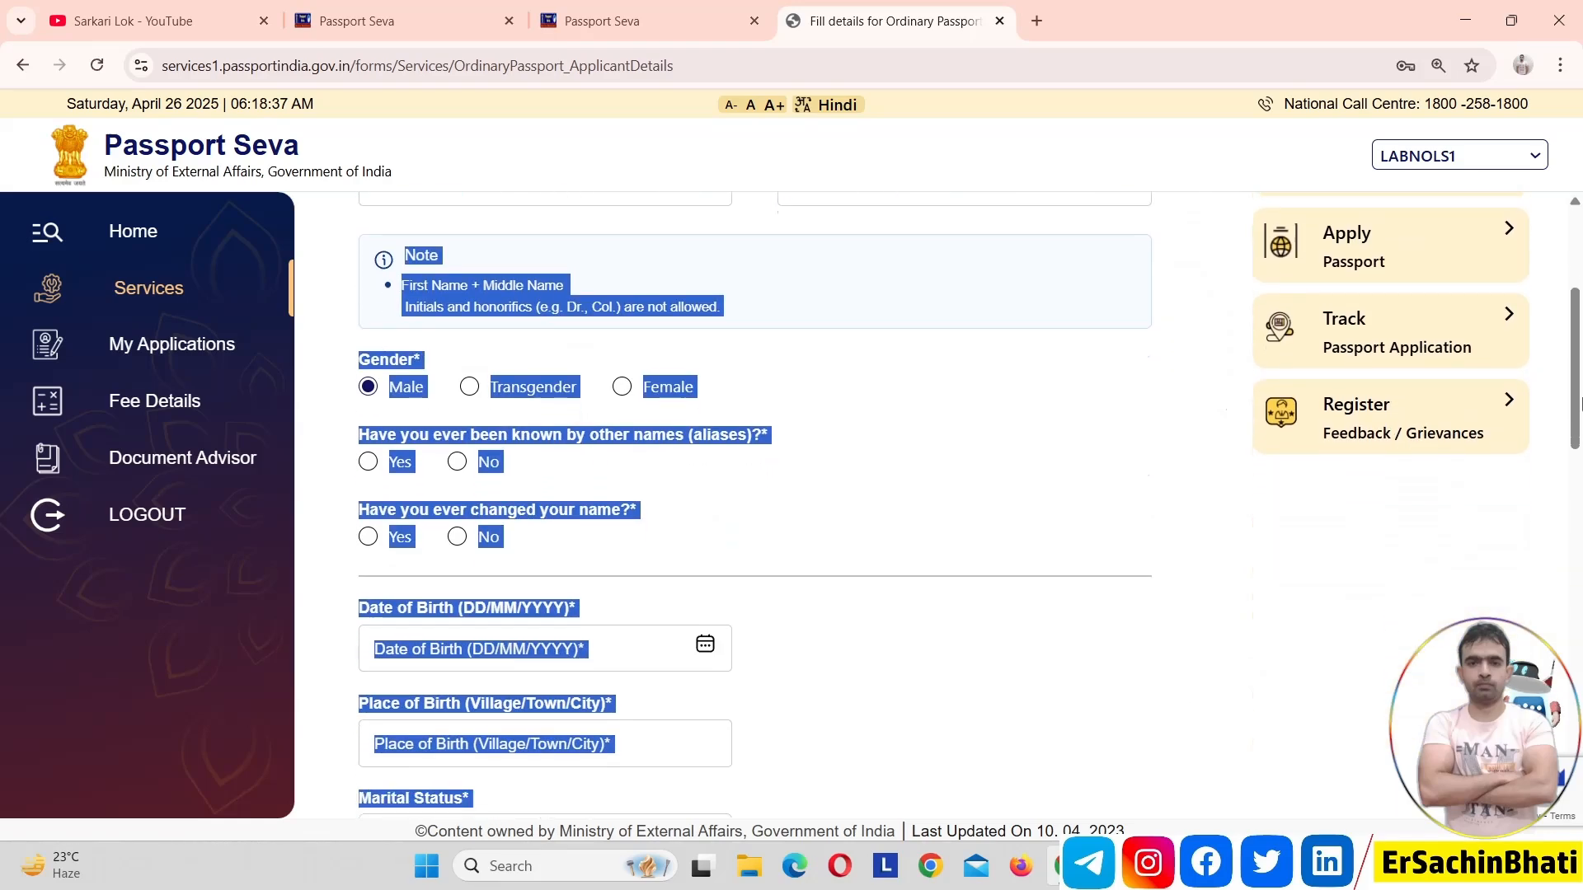
pyautogui.click(1085, 512)
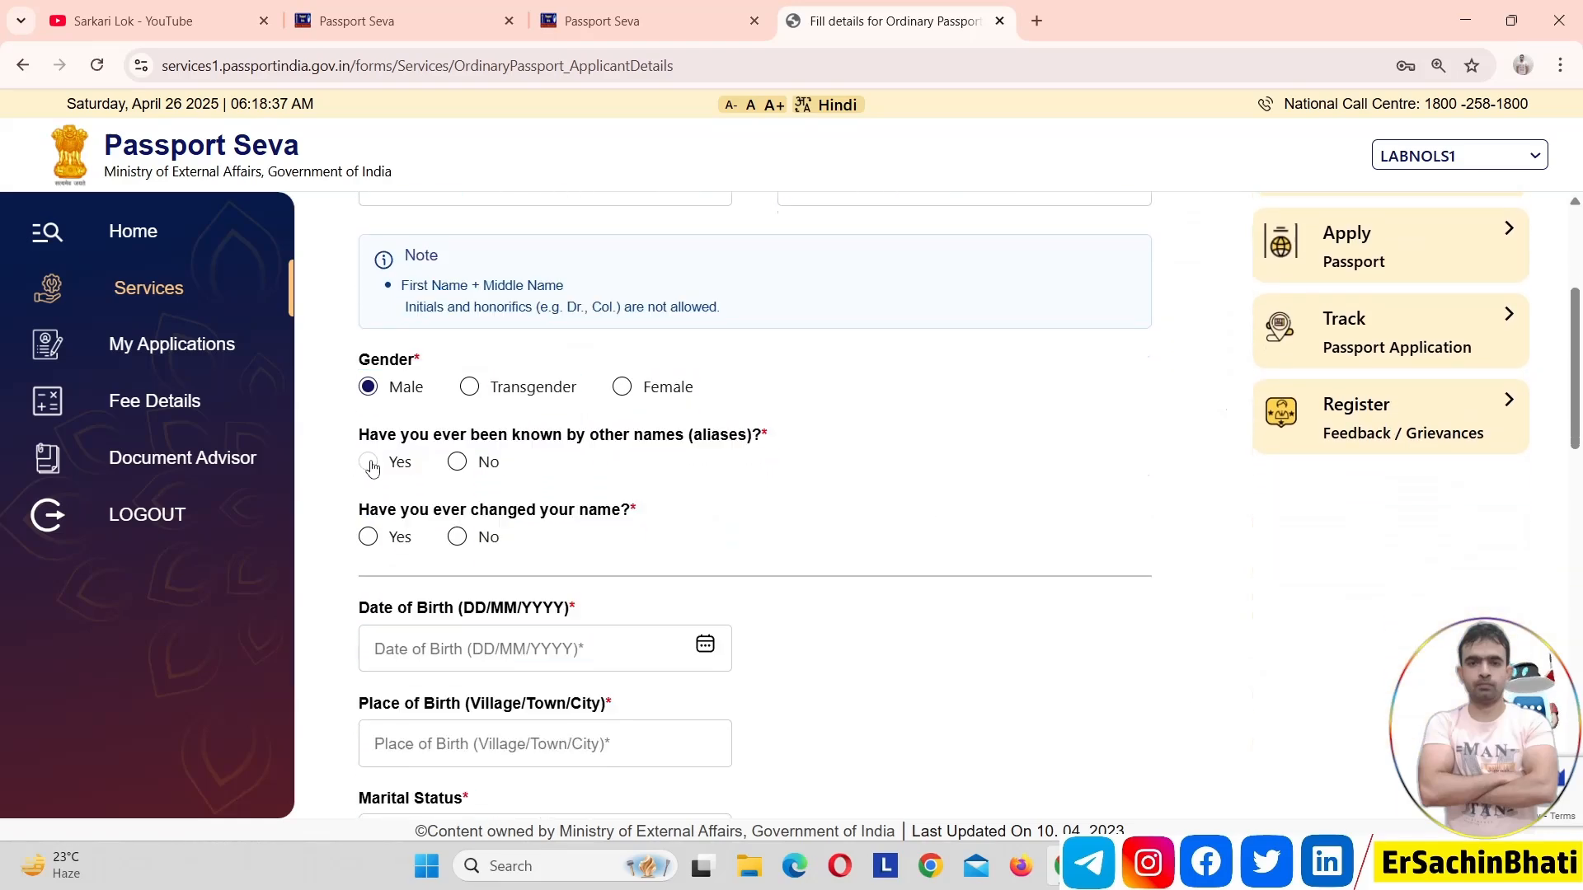
# Preview the fields for aliases and previous names, and answer No to both the alias and name change questions
pyautogui.click(371, 464)
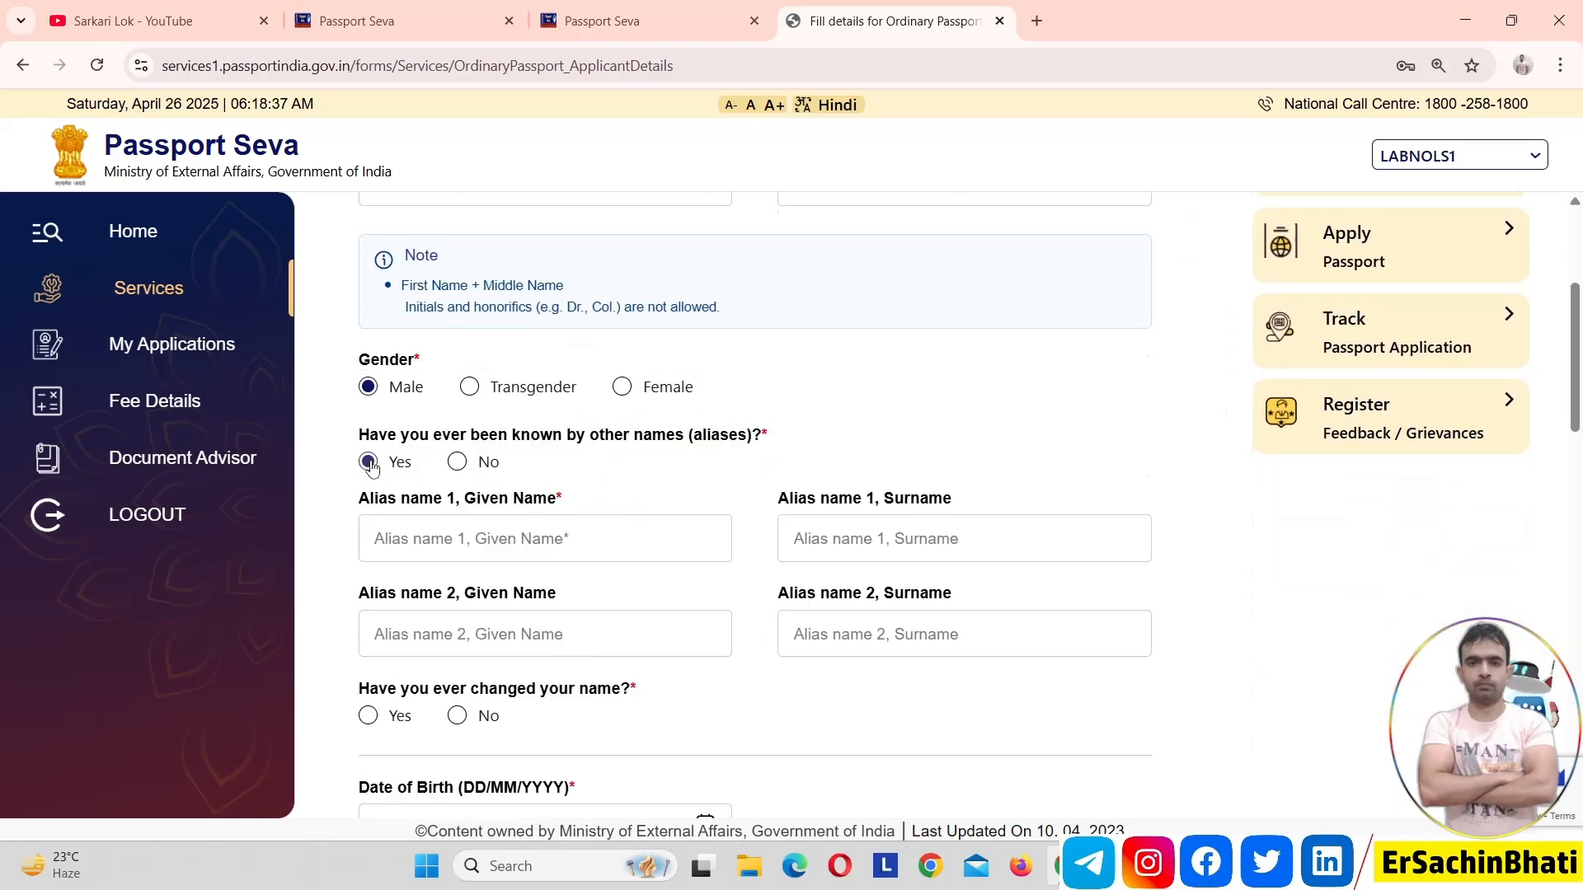
pyautogui.click(457, 463)
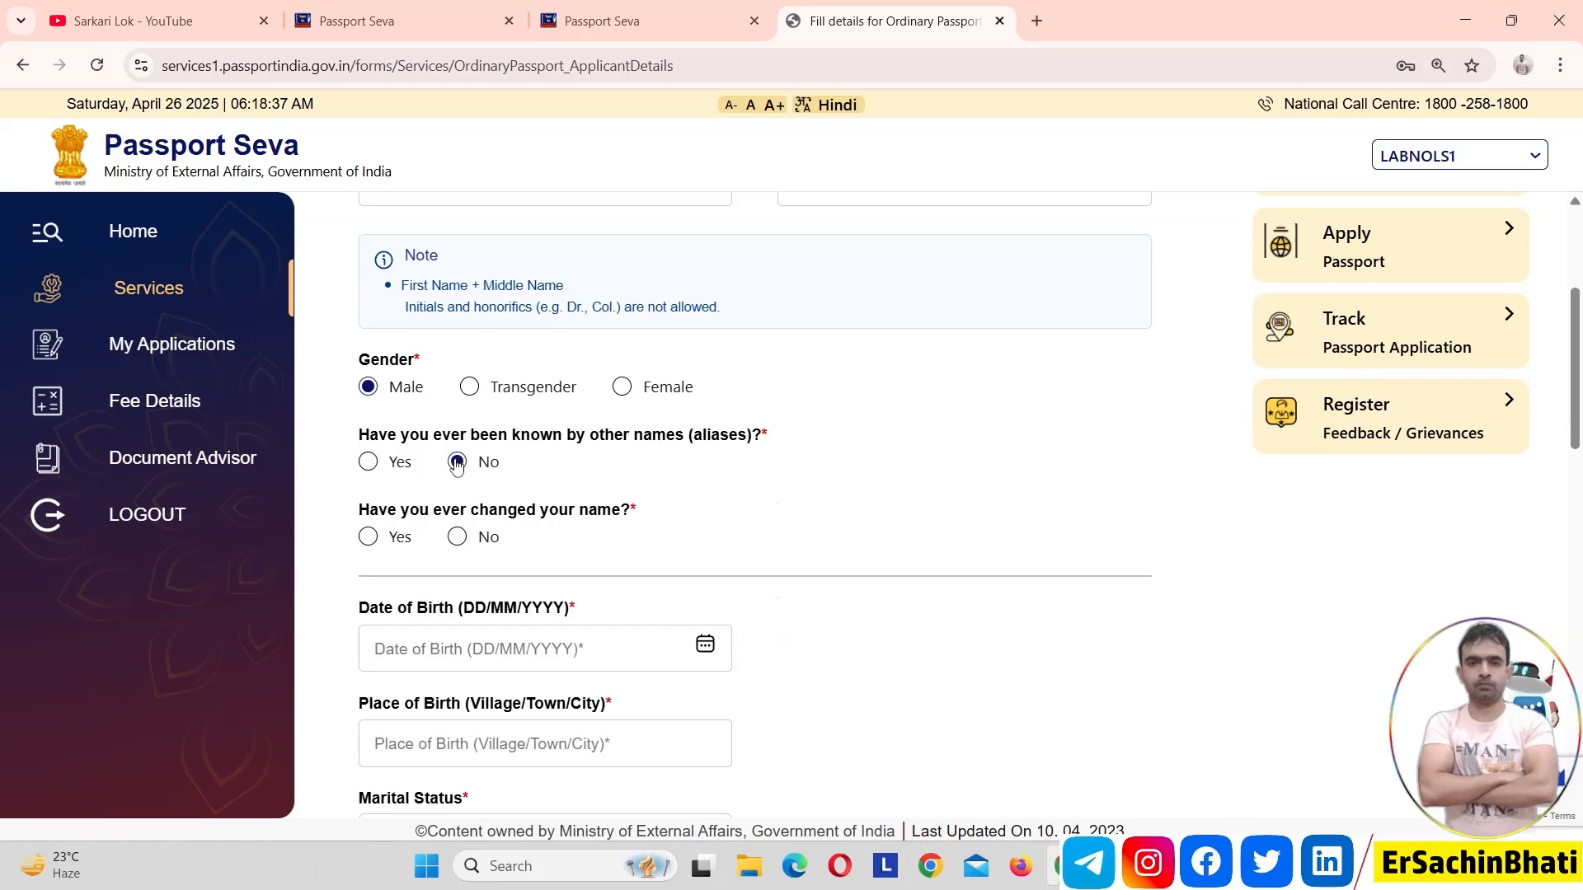
pyautogui.click(368, 539)
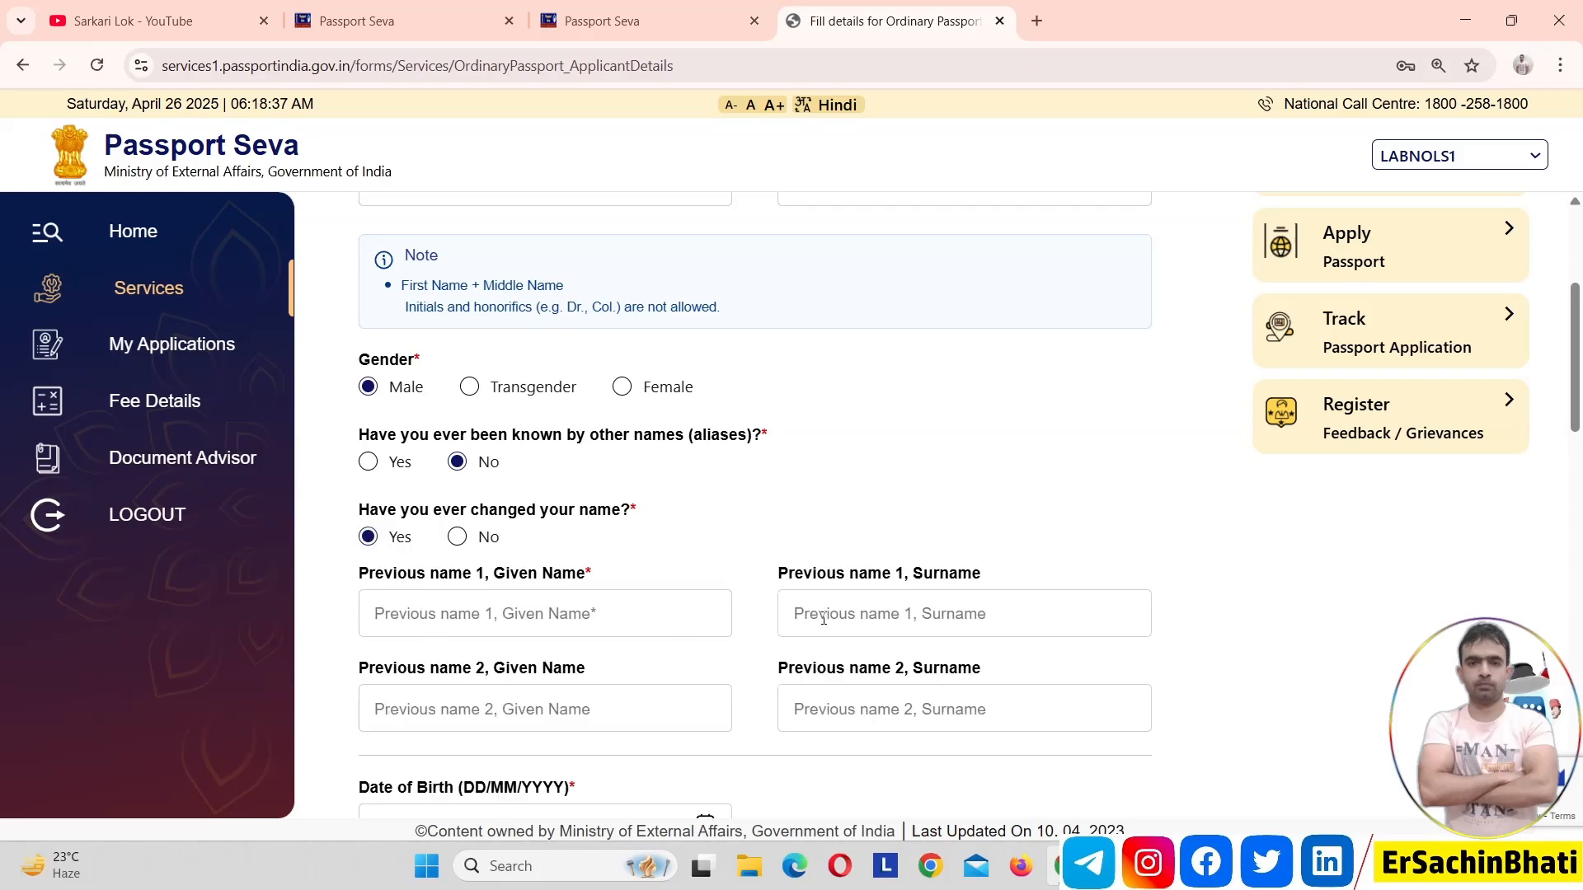
pyautogui.click(455, 540)
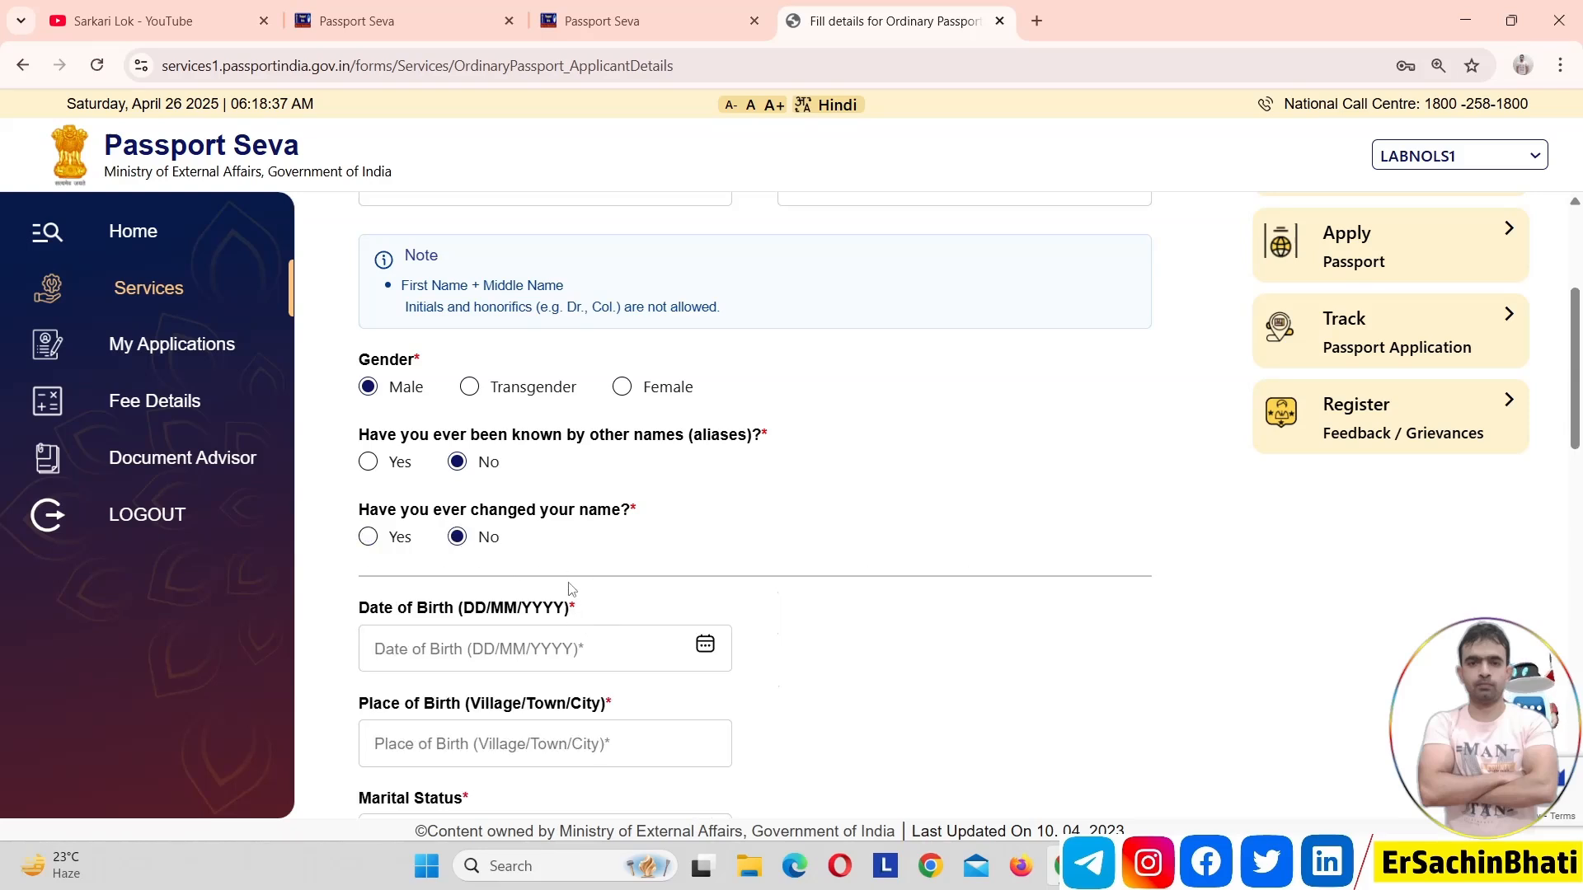
# View the available marital status options without choosing one
pyautogui.scroll(-5, 1192, 369)
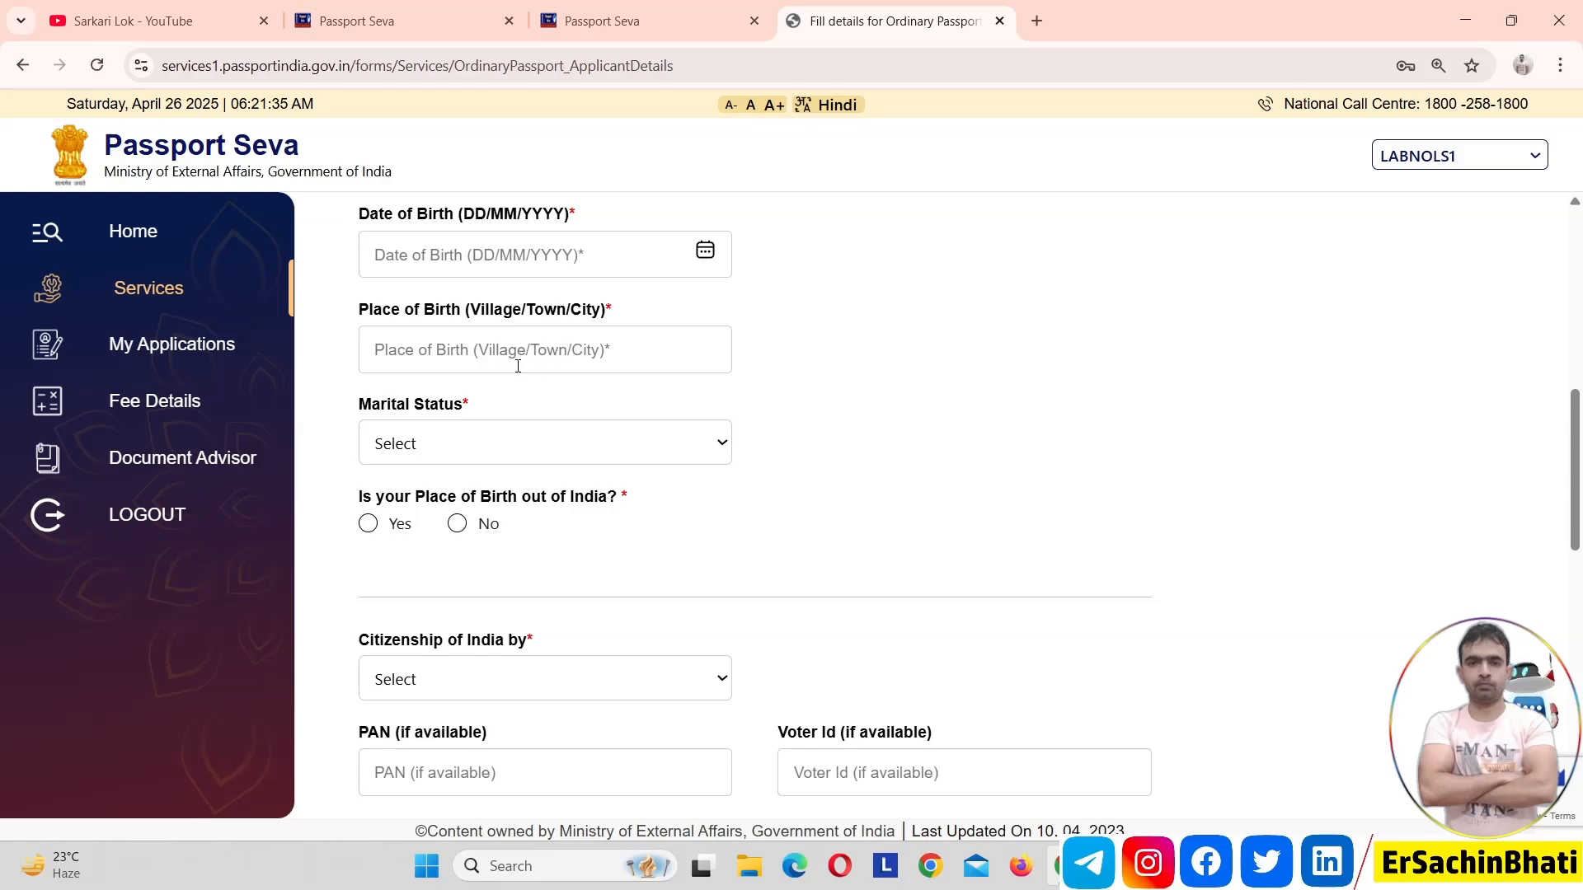
pyautogui.click(483, 436)
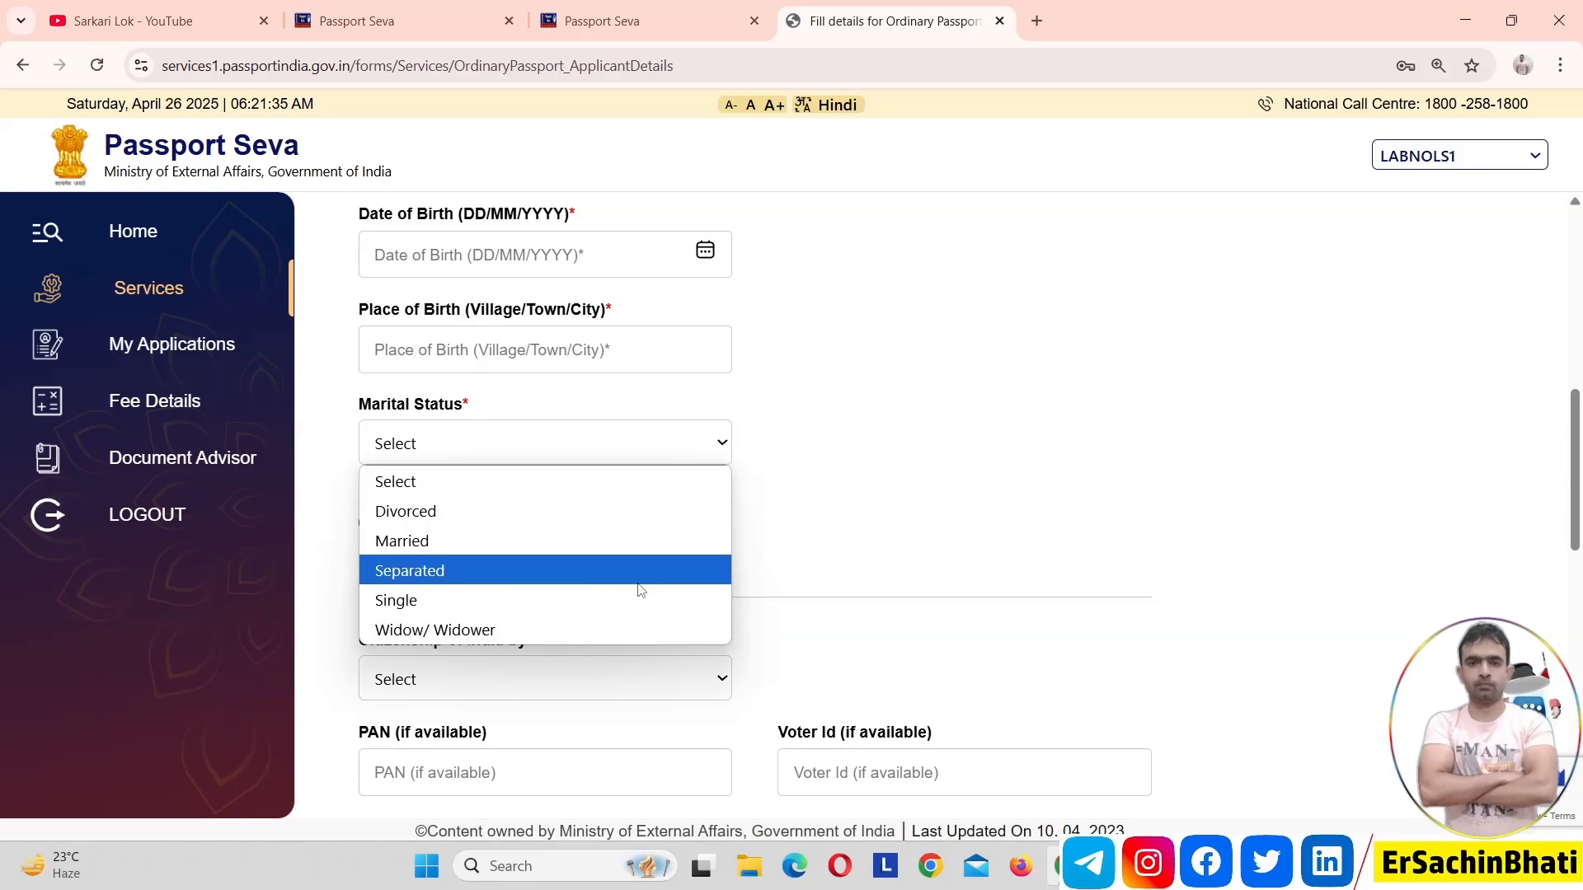
pyautogui.click(895, 488)
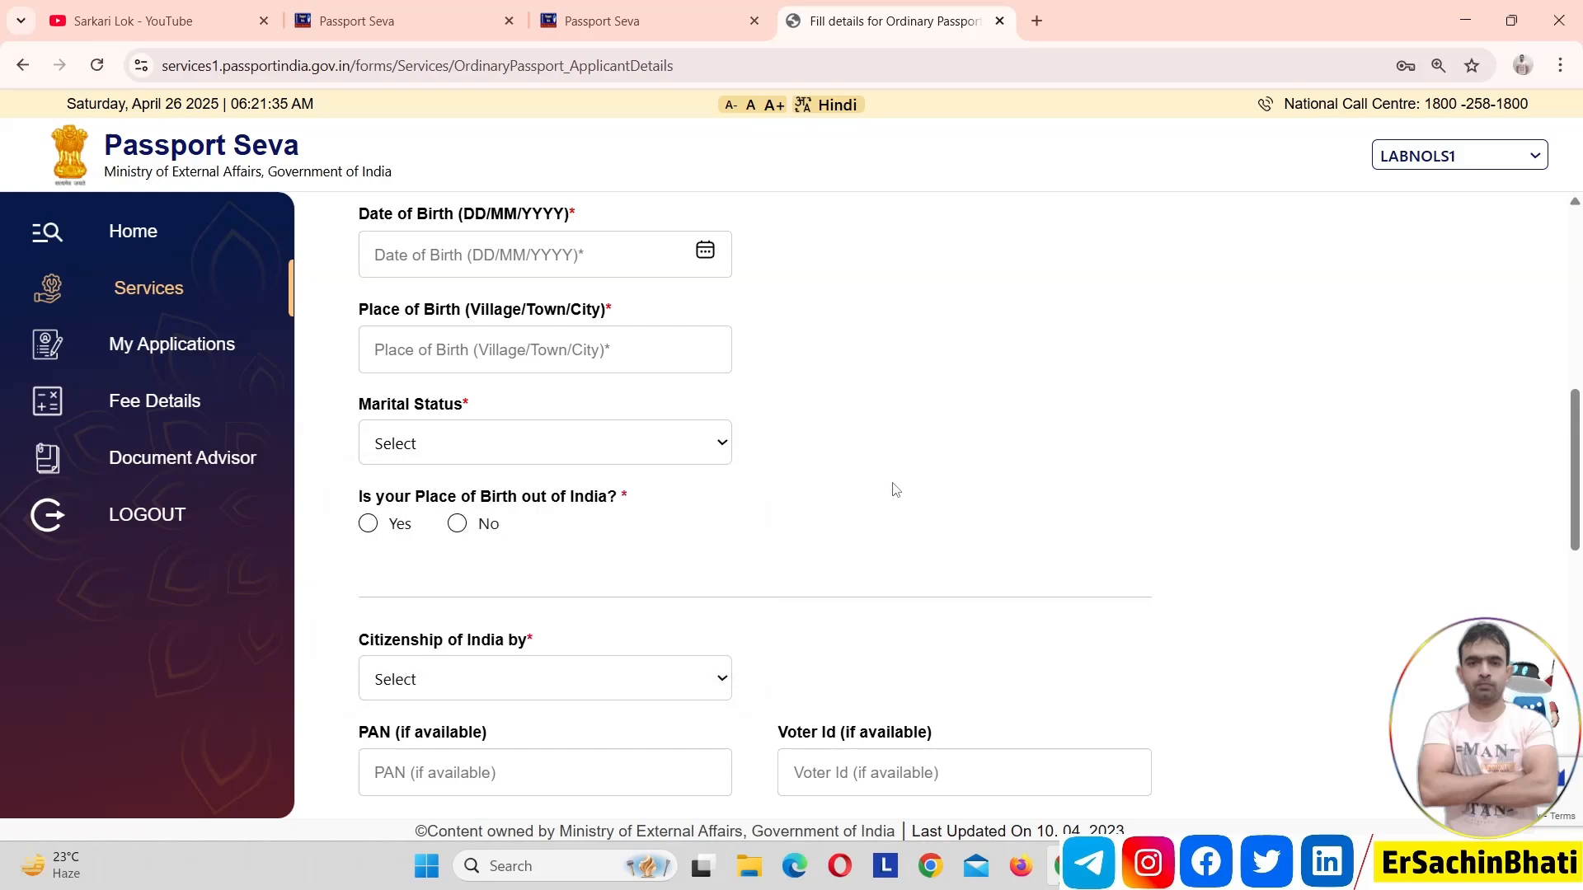
# Answer No to being born outside India, and set the birth state to Uttar Pradesh and district to Gautam Budh Nagar
pyautogui.tripleClick(455, 493)
pyautogui.click(487, 541)
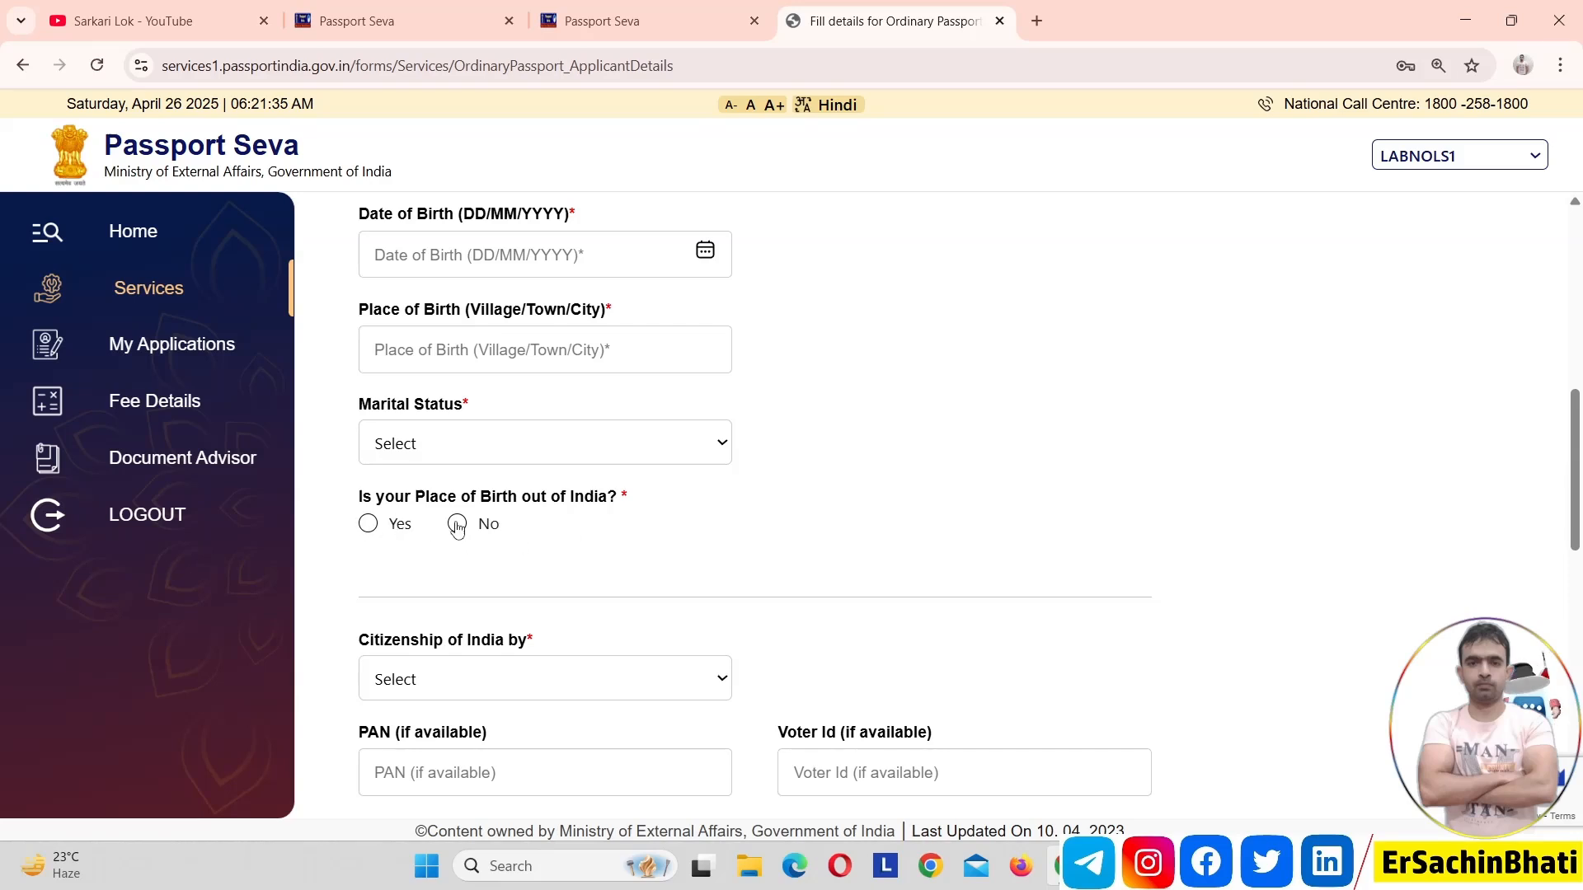
pyautogui.click(457, 525)
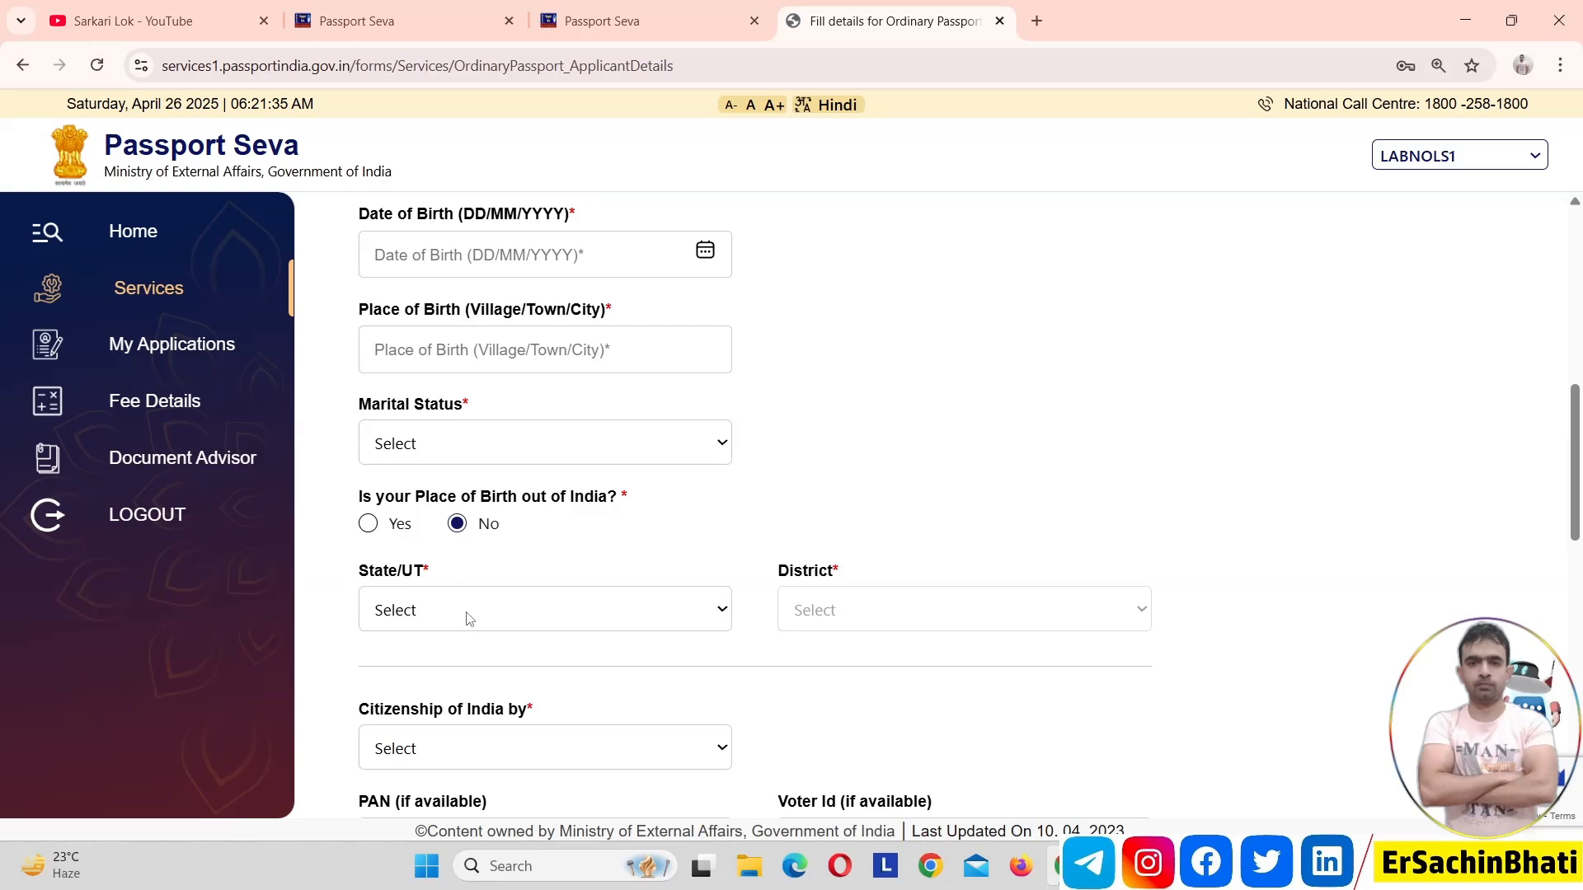
pyautogui.click(559, 608)
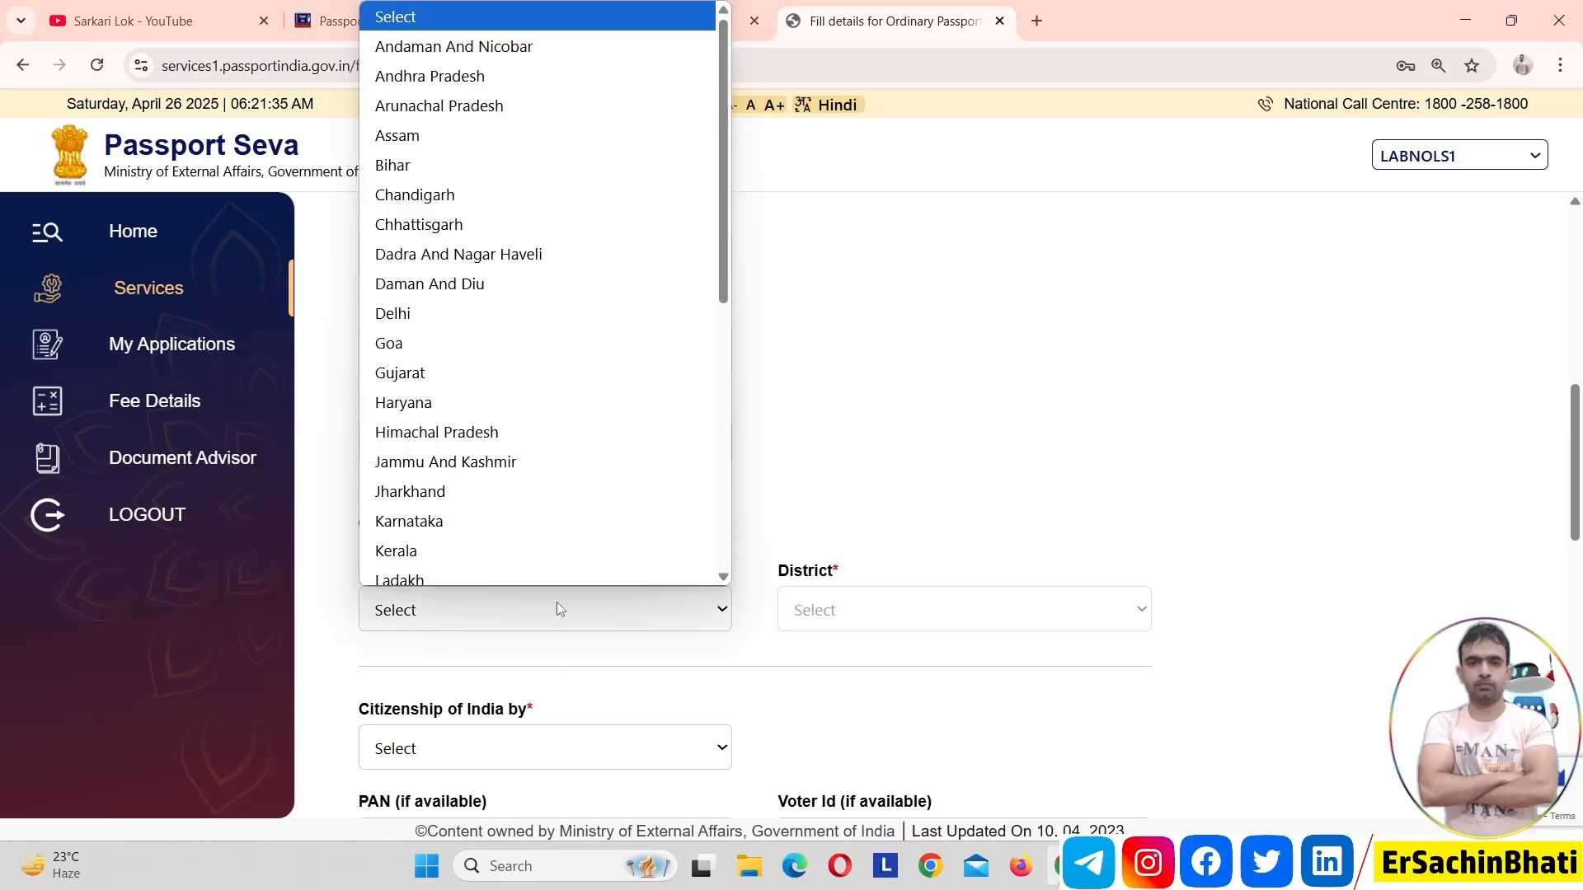
pyautogui.press('u')
pyautogui.press('Return')
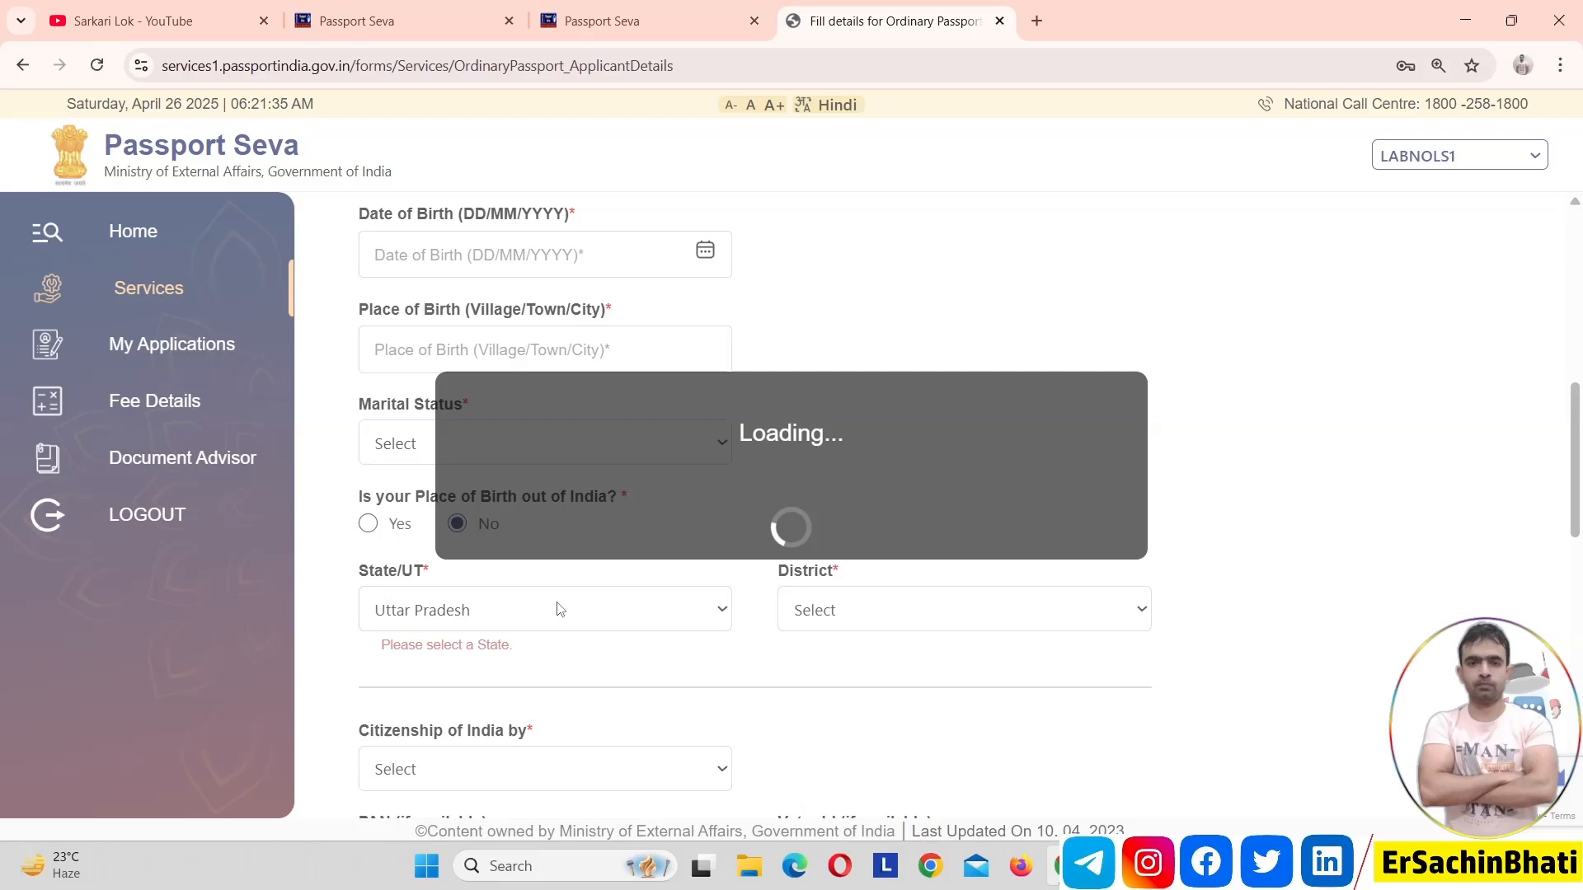
pyautogui.click(946, 611)
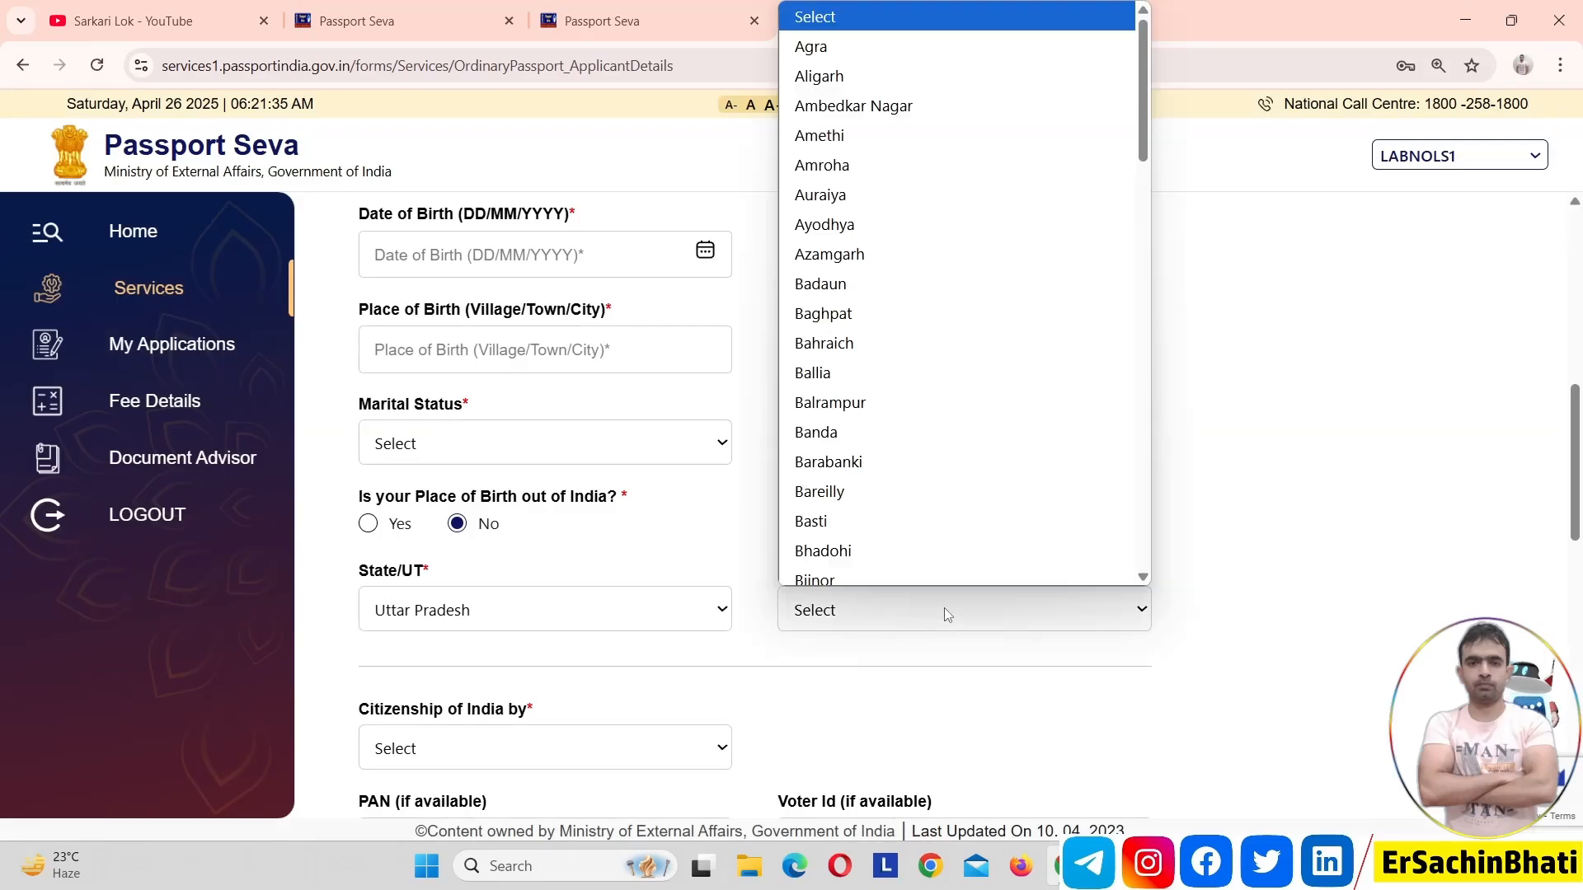
pyautogui.press('g')
pyautogui.press('Return')
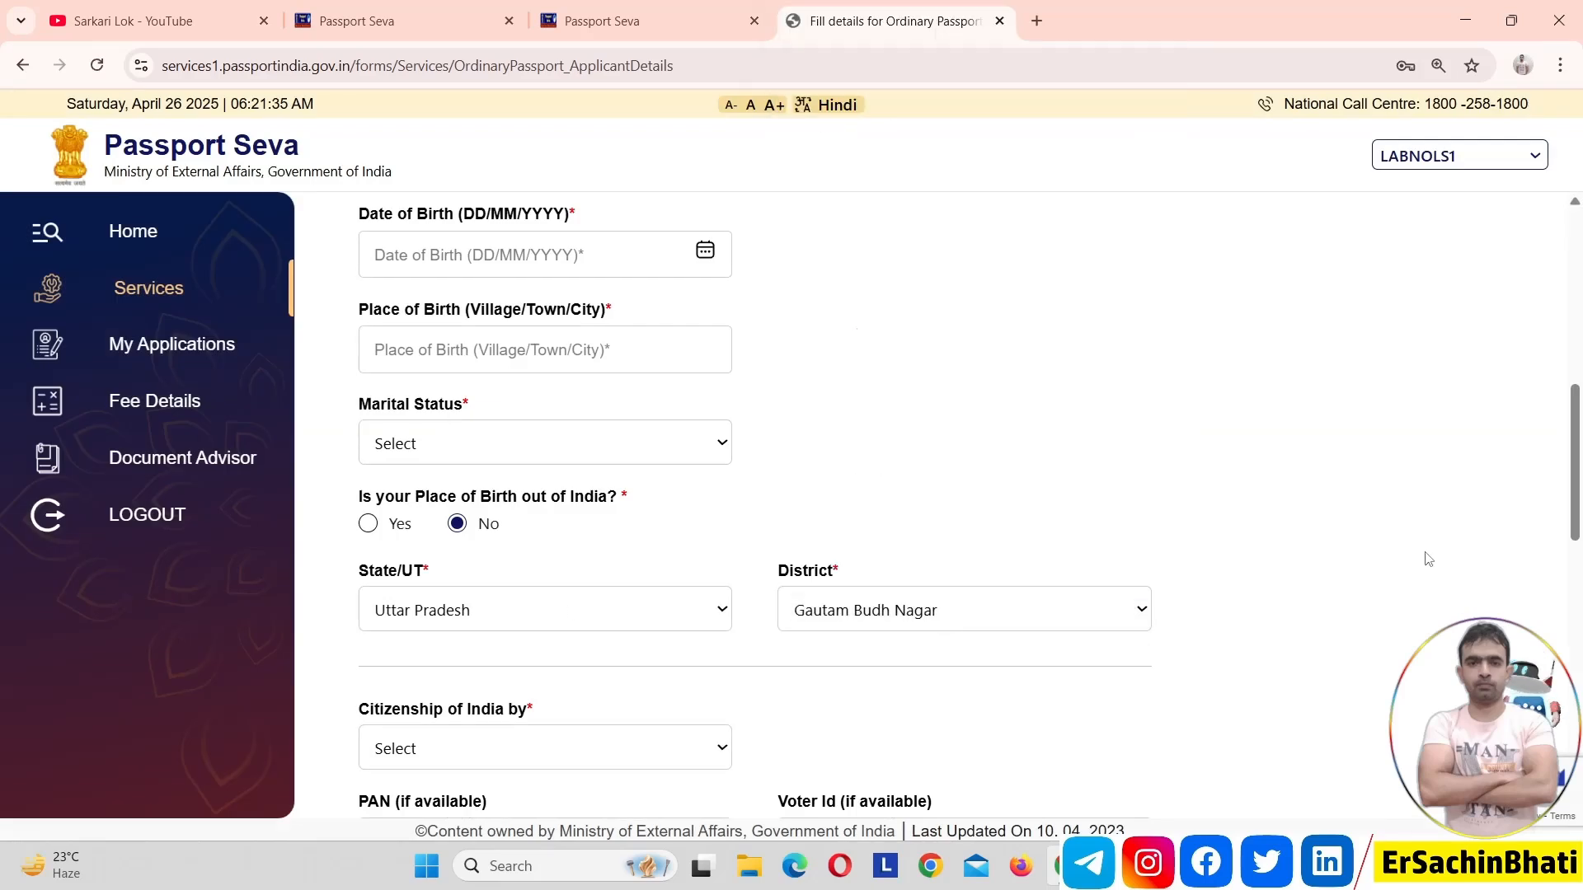
# Set Citizenship of India by to Birth
pyautogui.scroll(-2, 1579, 520)
pyautogui.moveTo(1580, 520); pyautogui.dragTo(1580, 587)
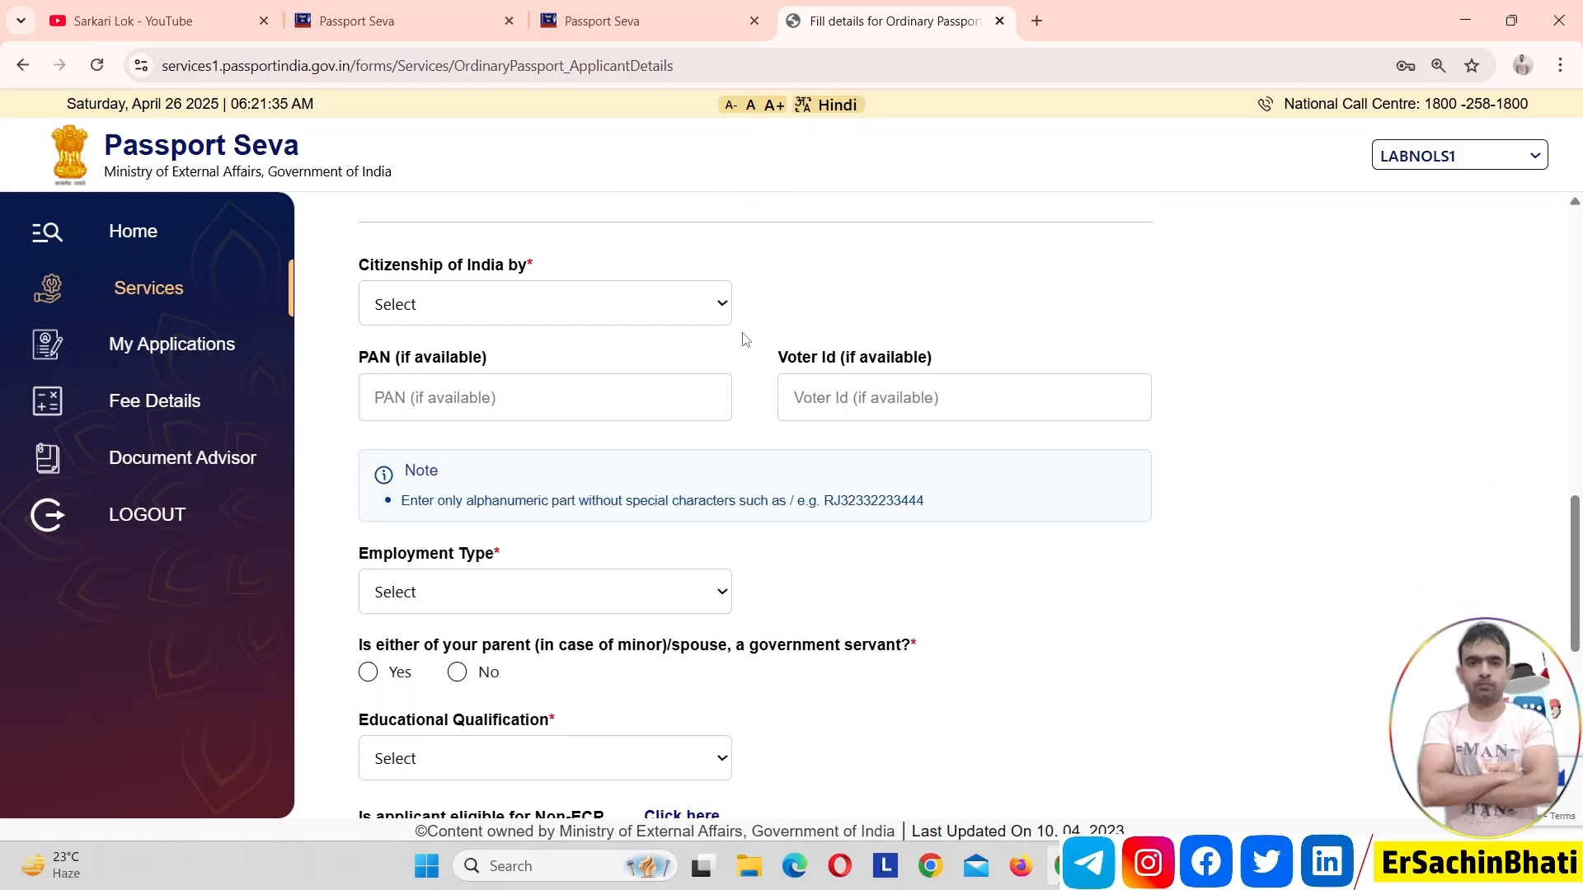
pyautogui.click(715, 312)
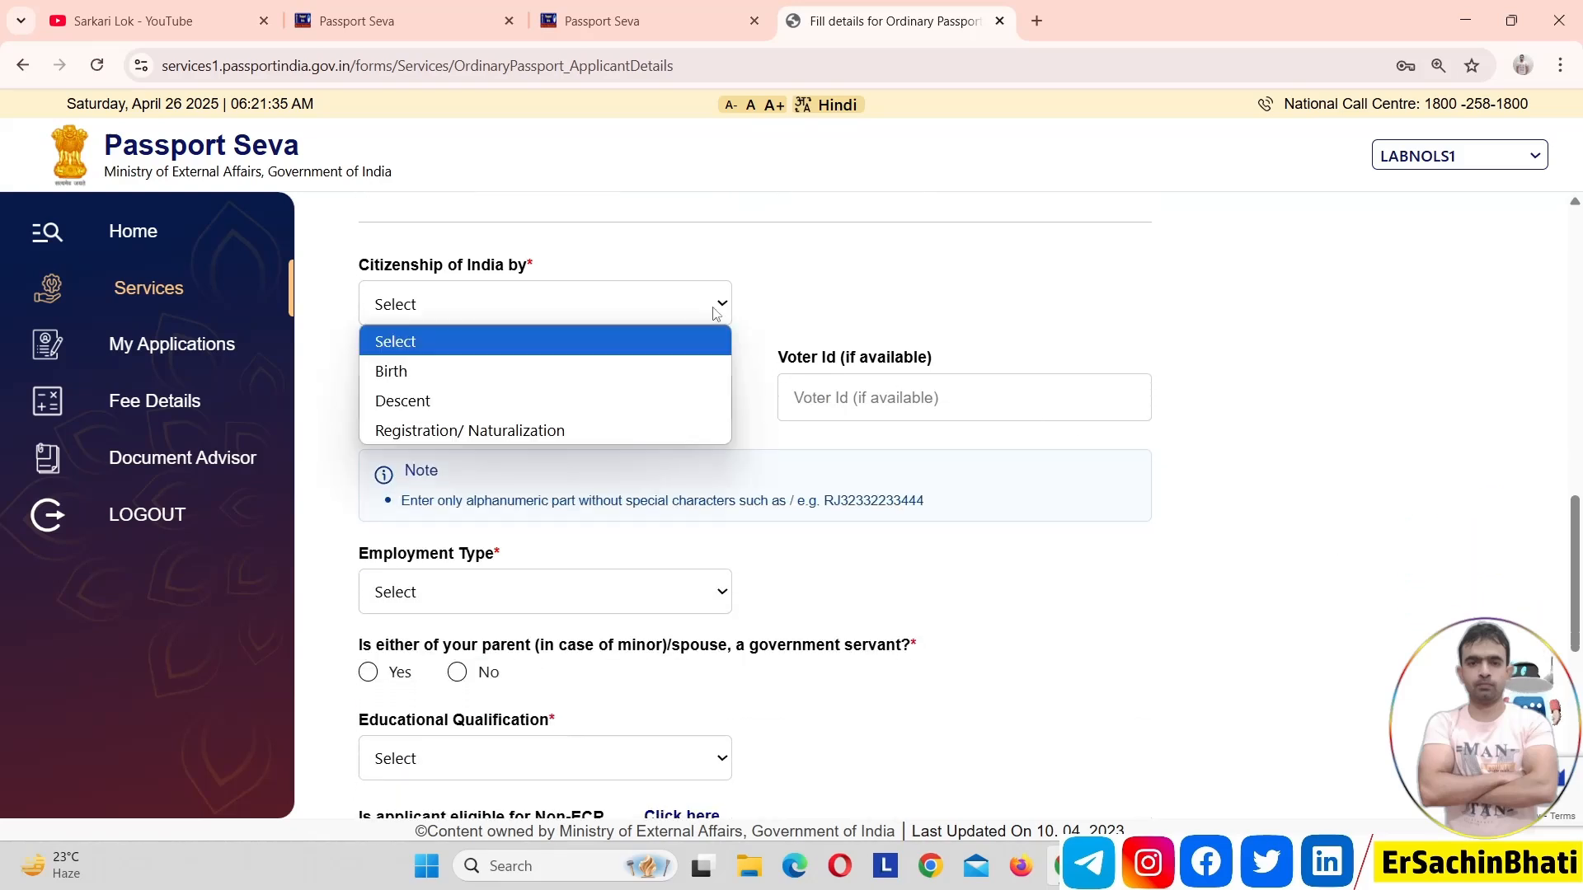
pyautogui.click(654, 369)
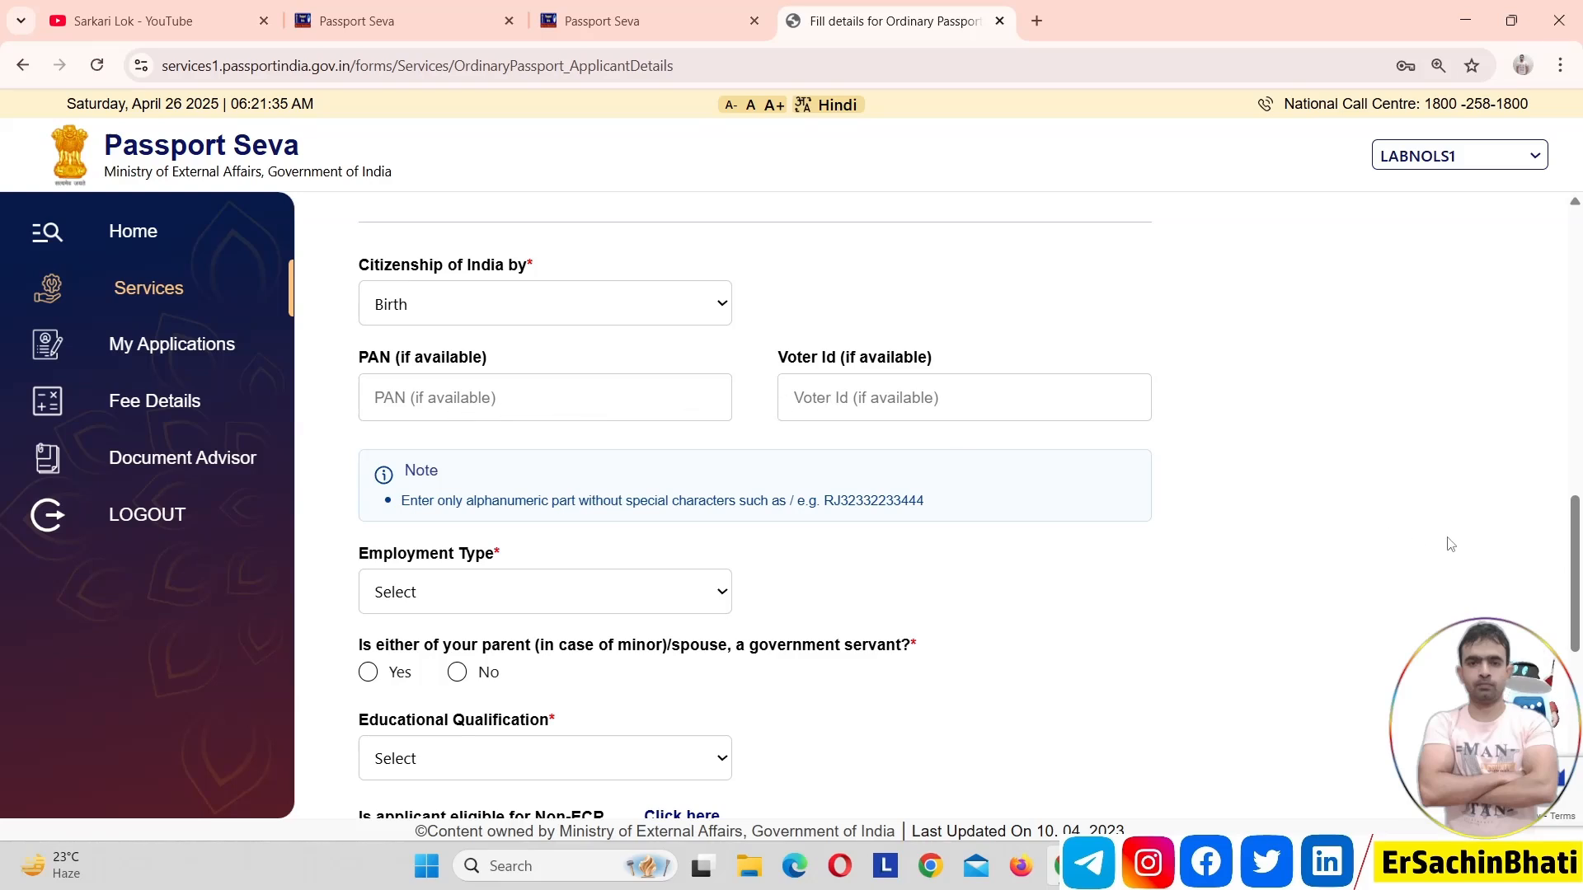
# Set the applicant's Employment Type to Private
pyautogui.scroll(-4, 917, 444)
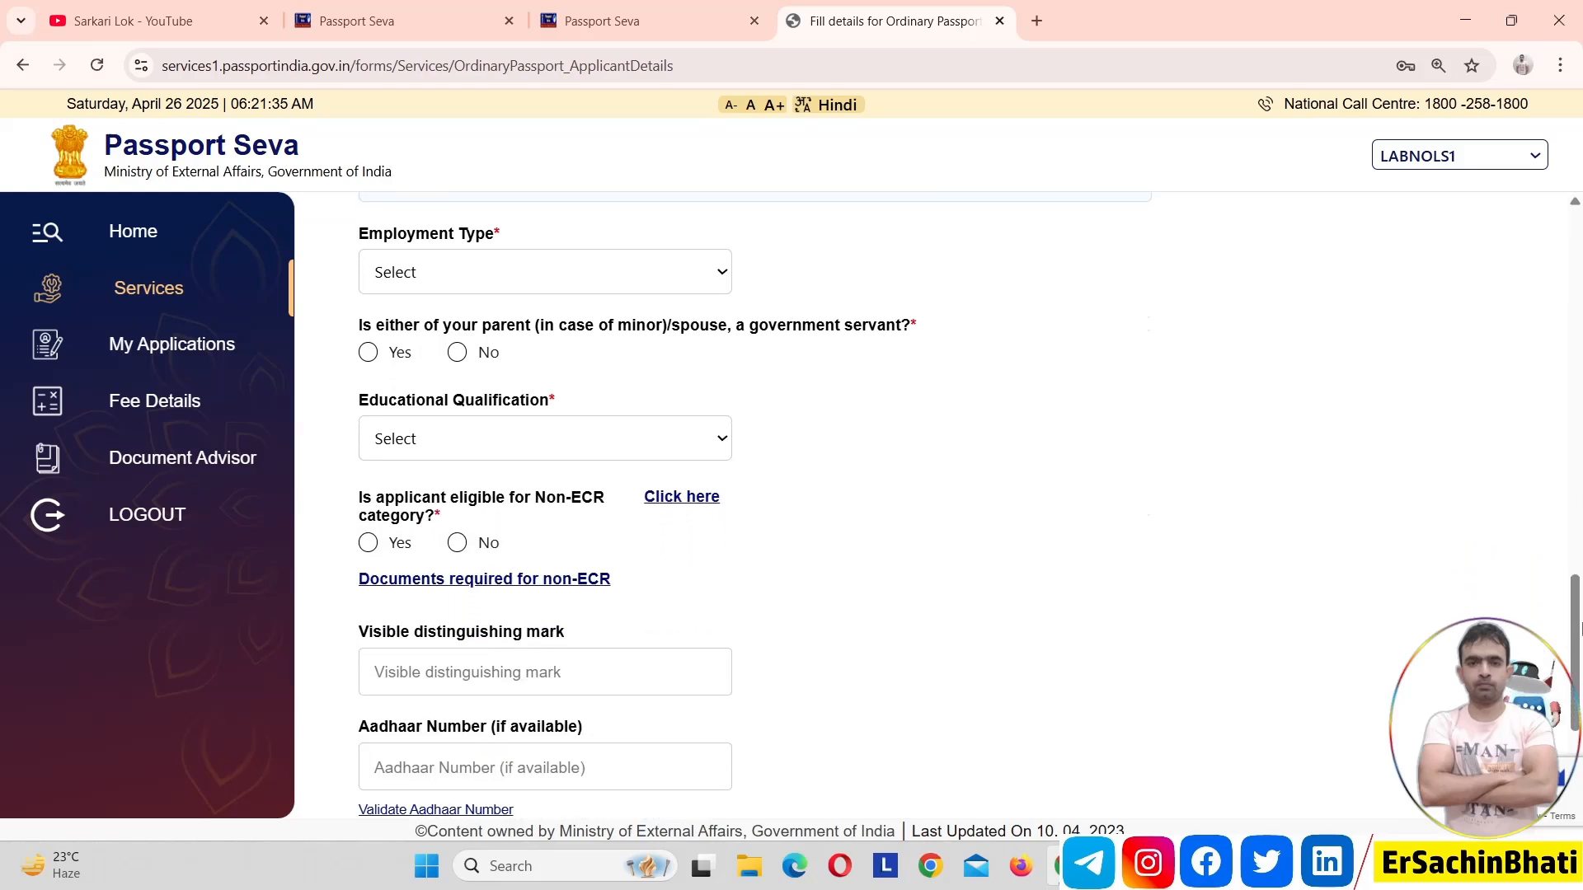
pyautogui.click(659, 271)
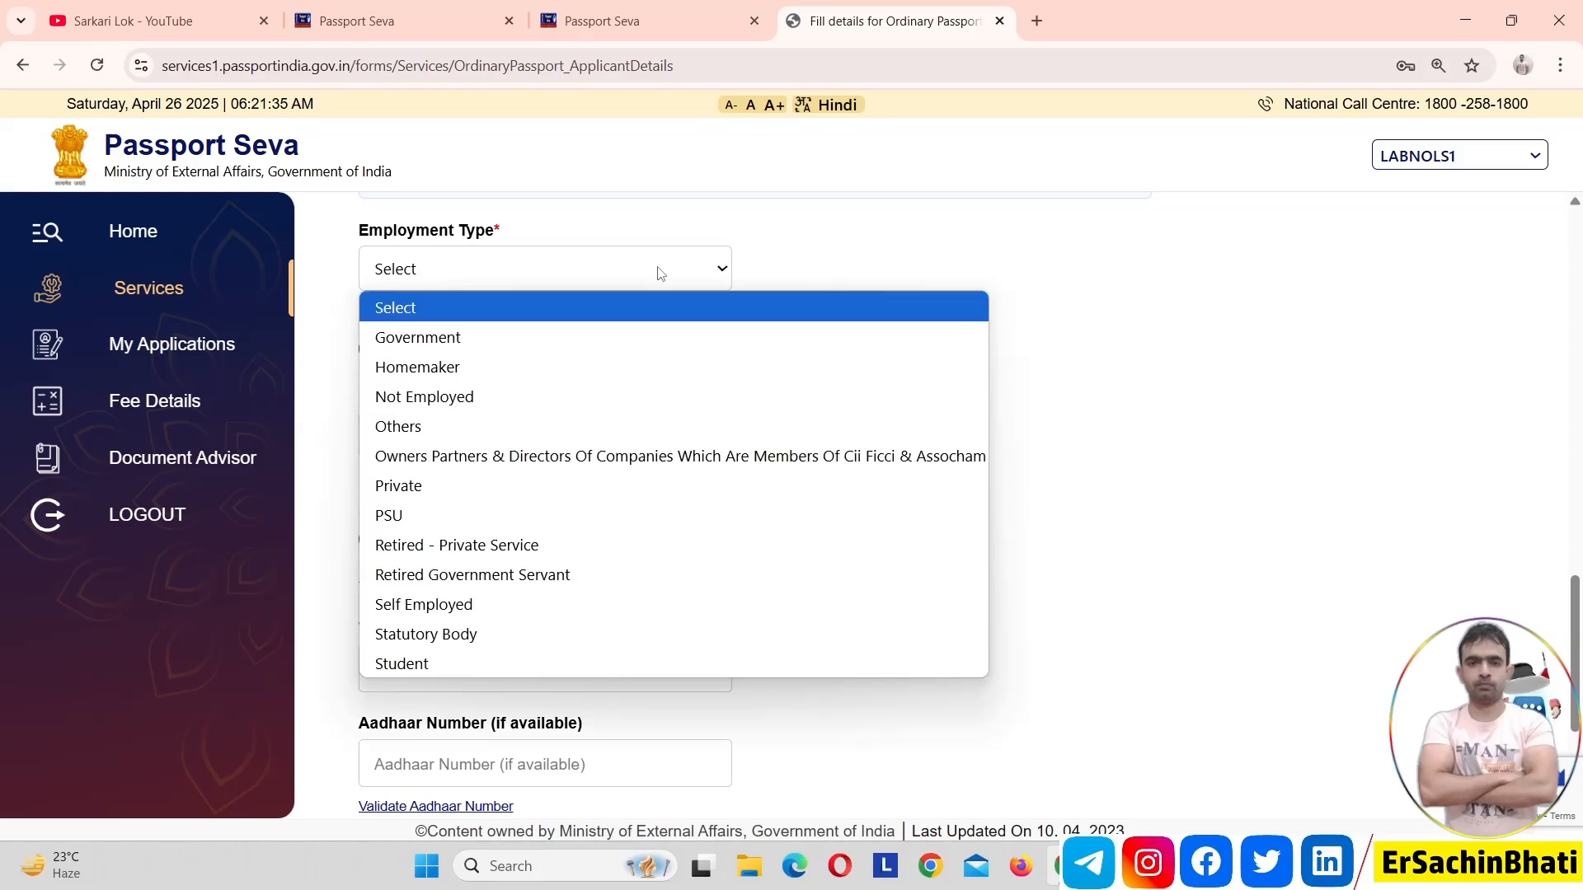
pyautogui.press('p')
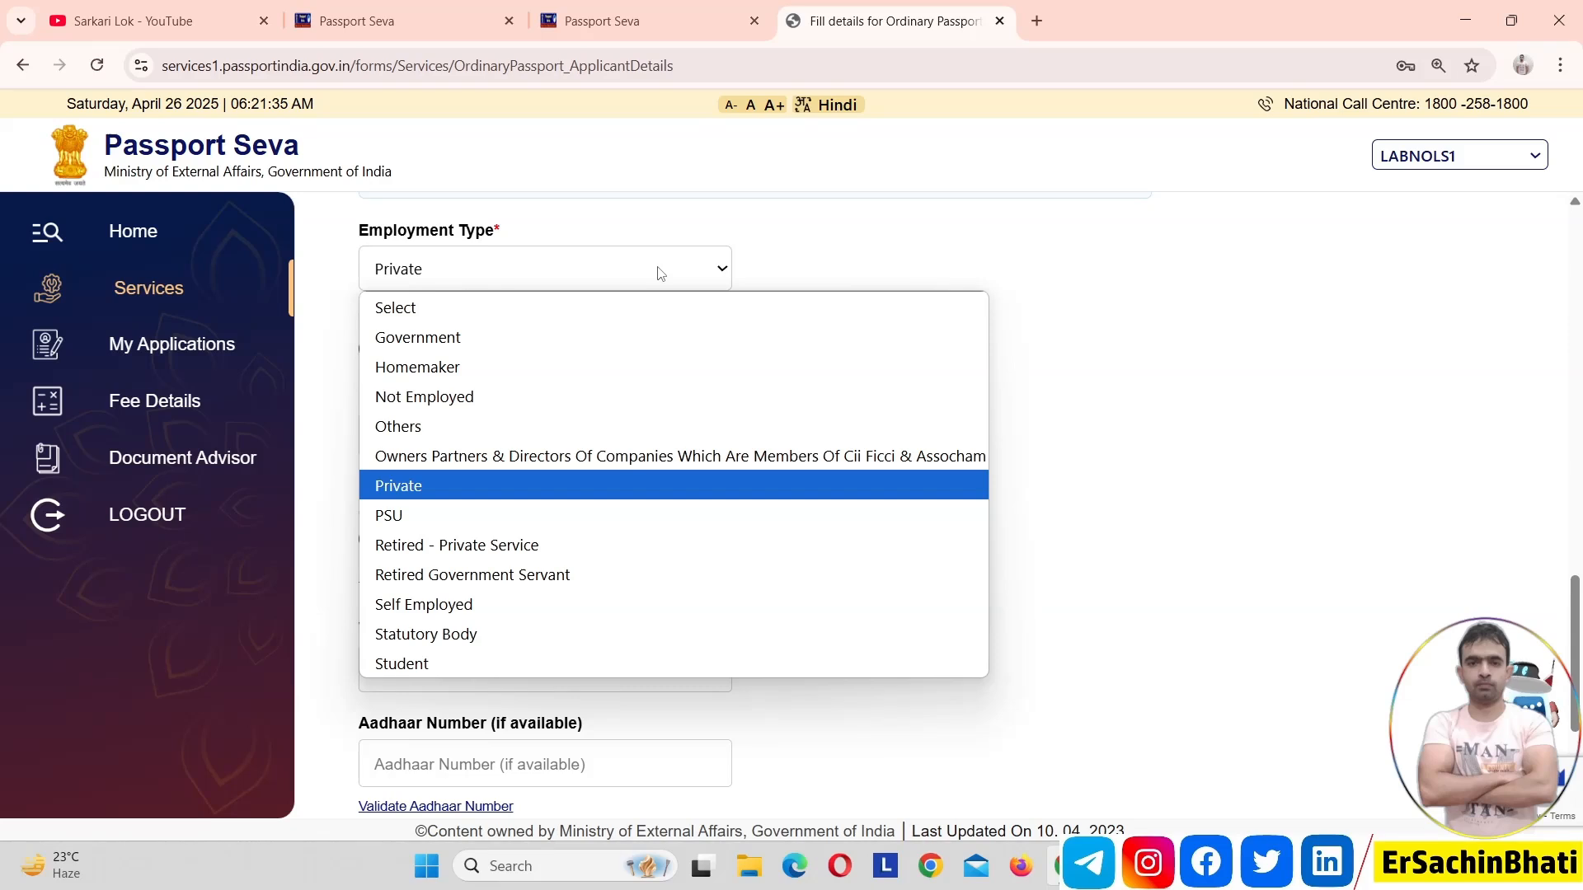
pyautogui.press('Return')
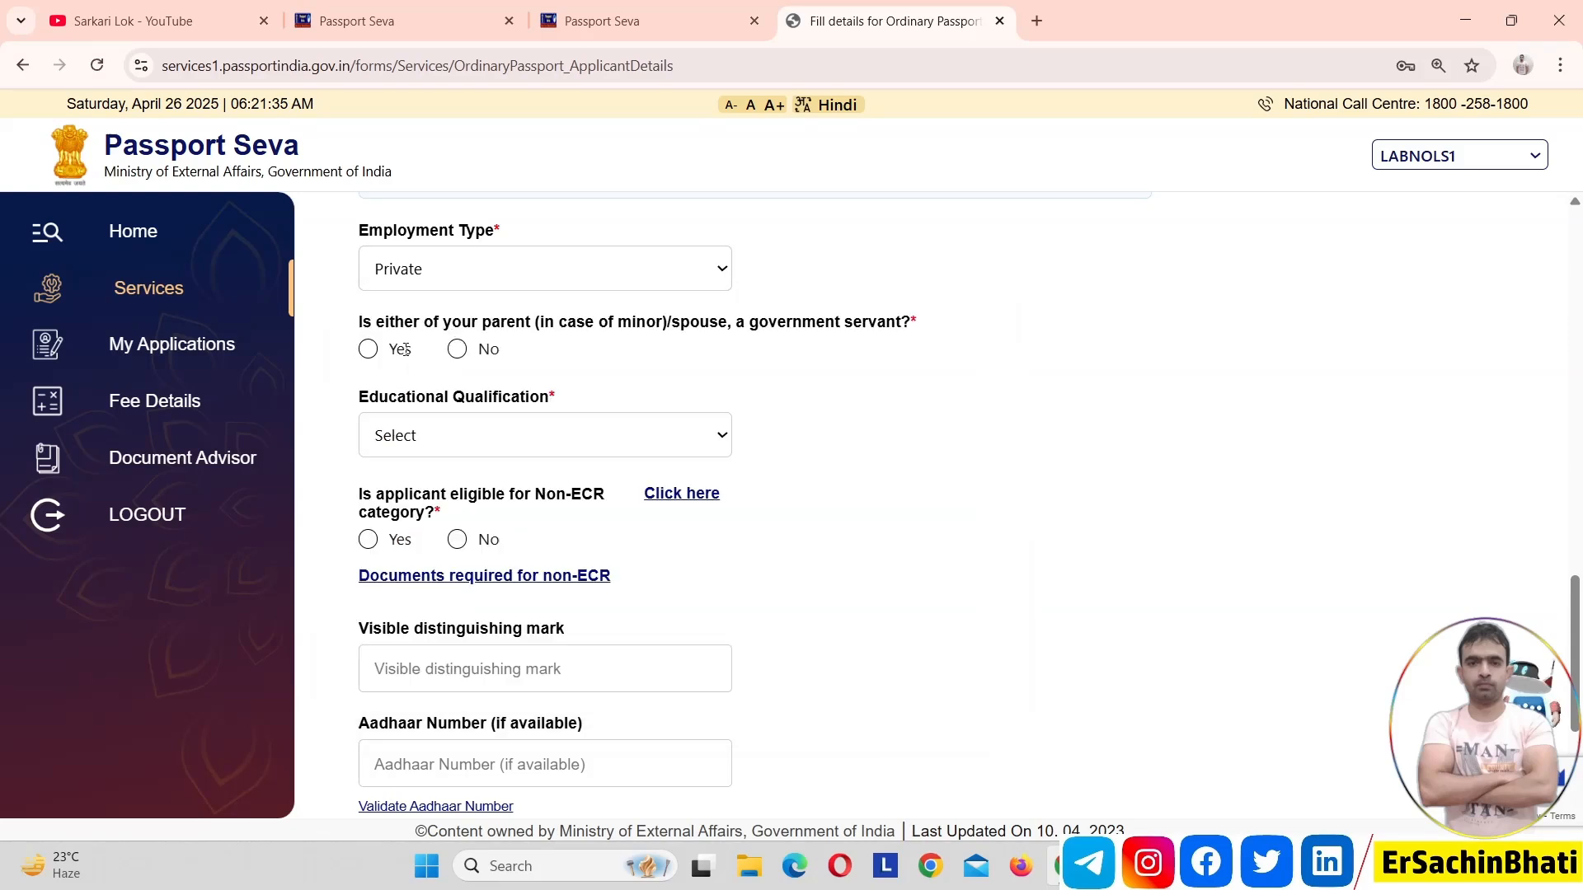
pyautogui.press('Tab')
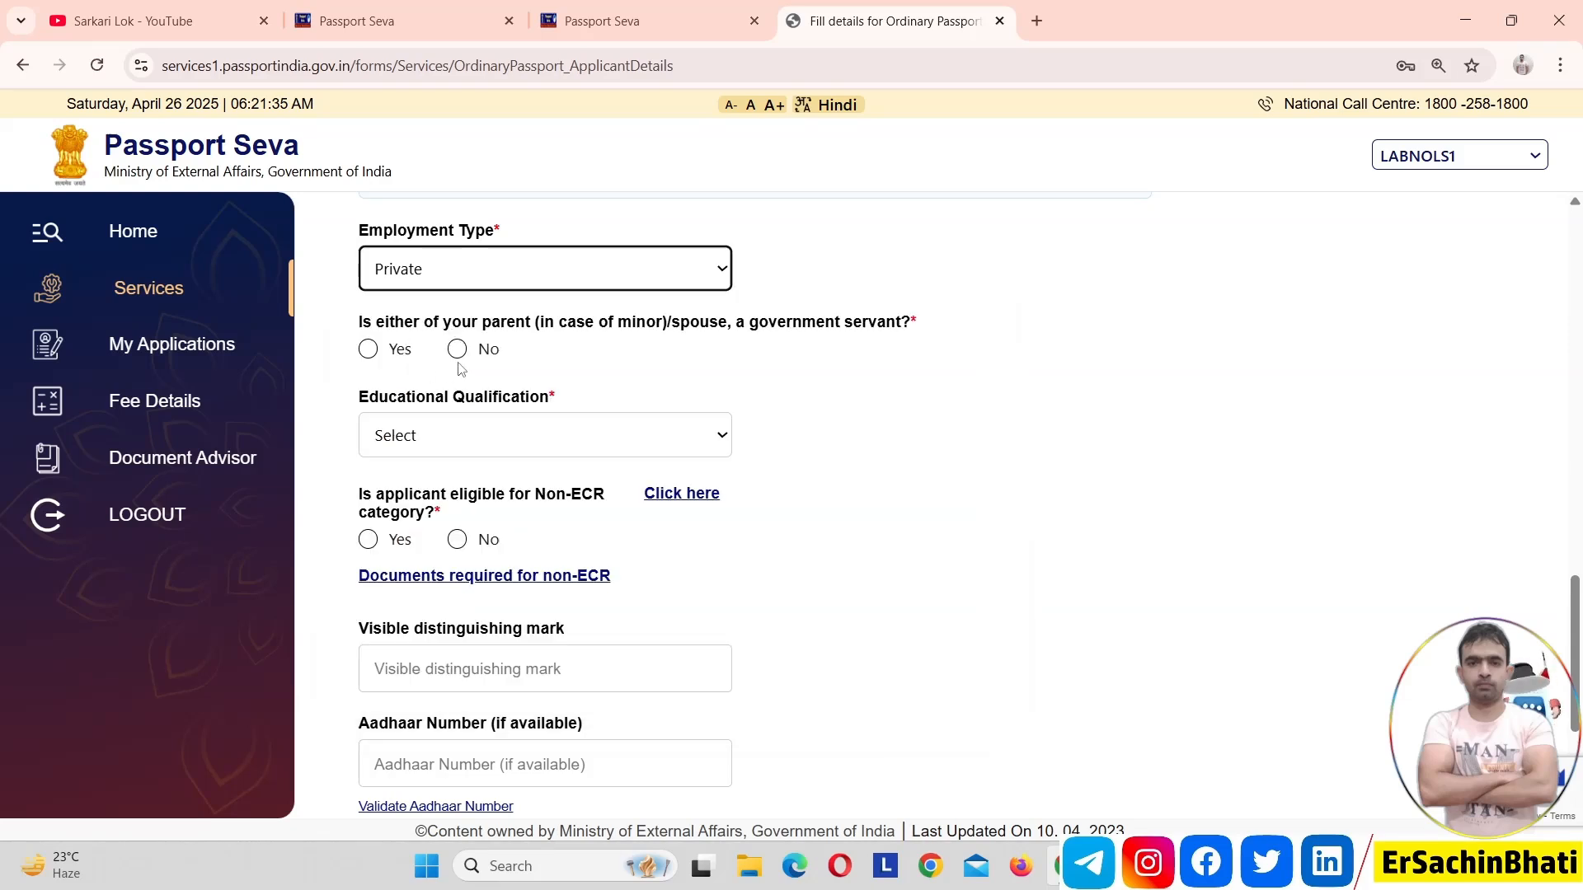
# Answer No to a parent or spouse being a government servant, and set Educational Qualification to Graduate And Above
pyautogui.tripleClick(456, 320)
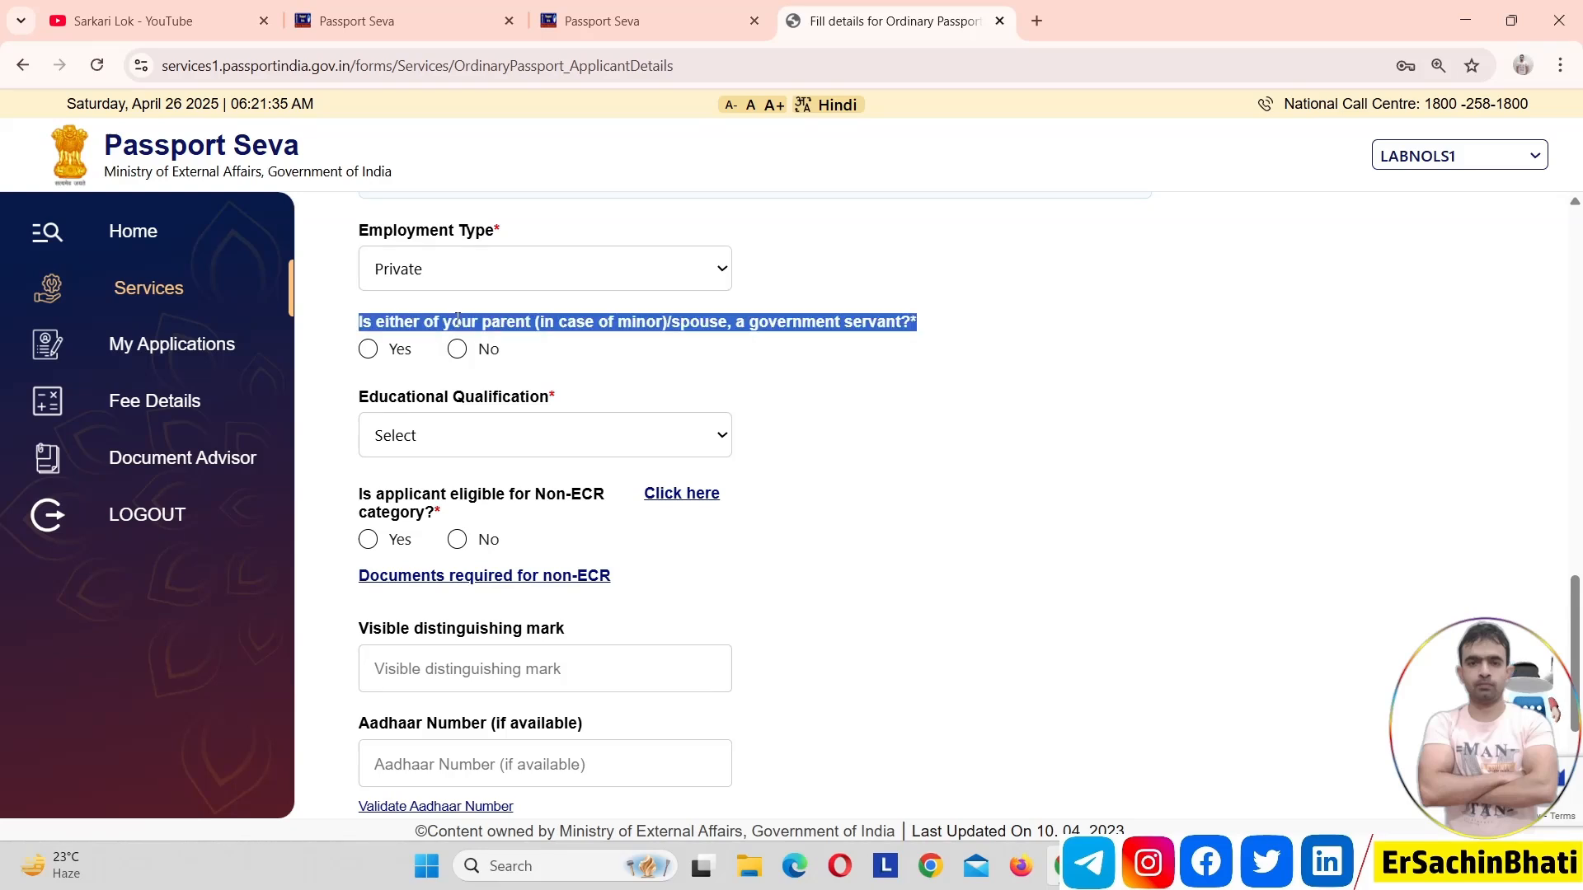
pyautogui.doubleClick(458, 320)
pyautogui.tripleClick(458, 320)
pyautogui.doubleClick(458, 320)
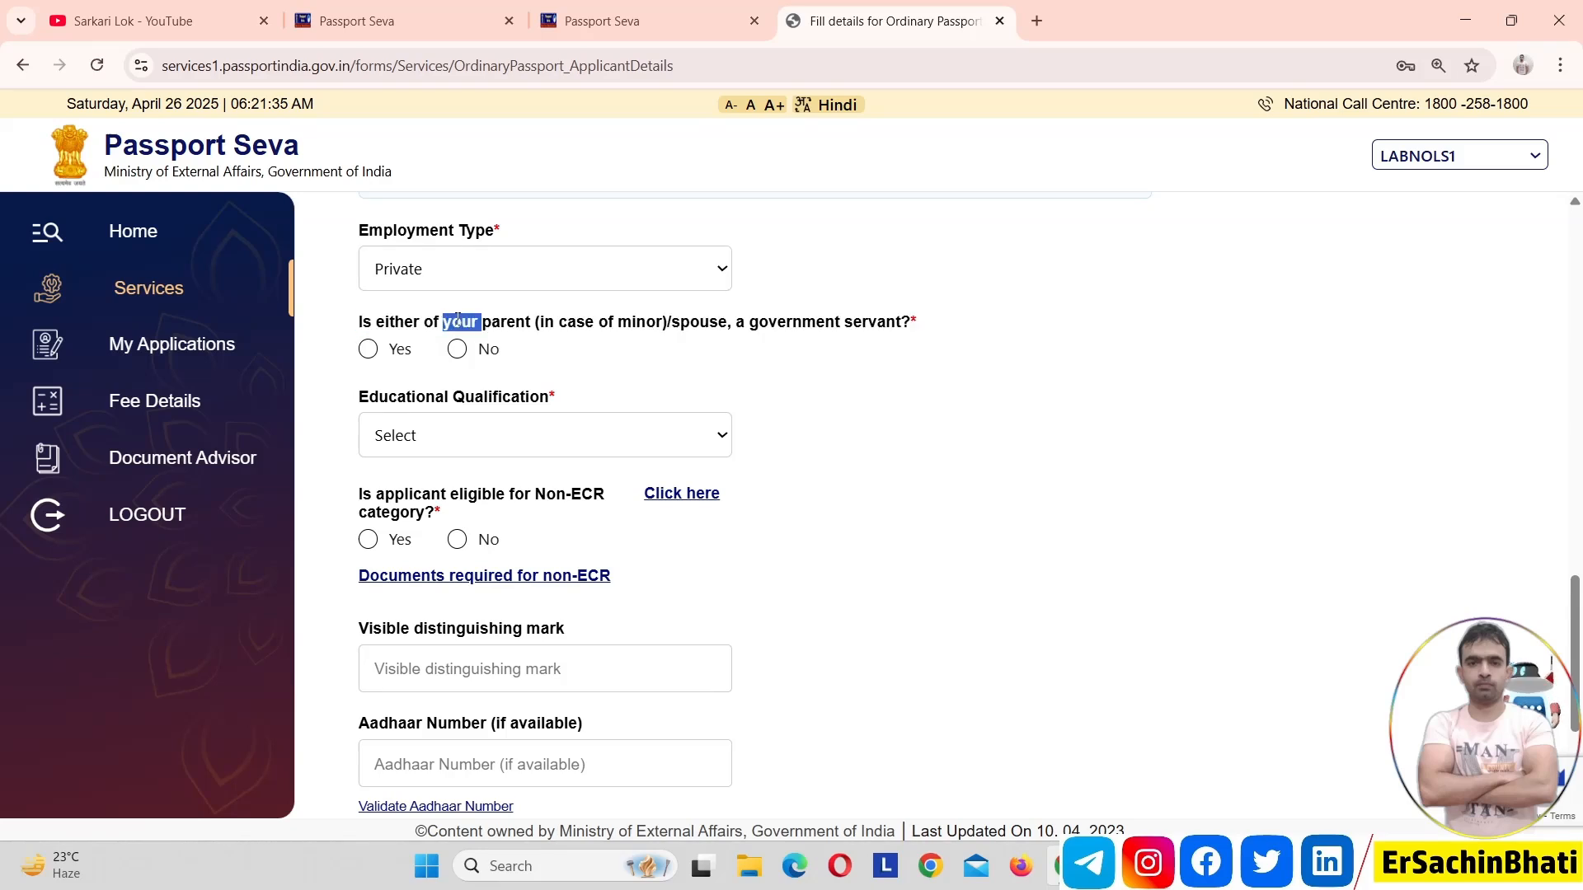
pyautogui.tripleClick(458, 320)
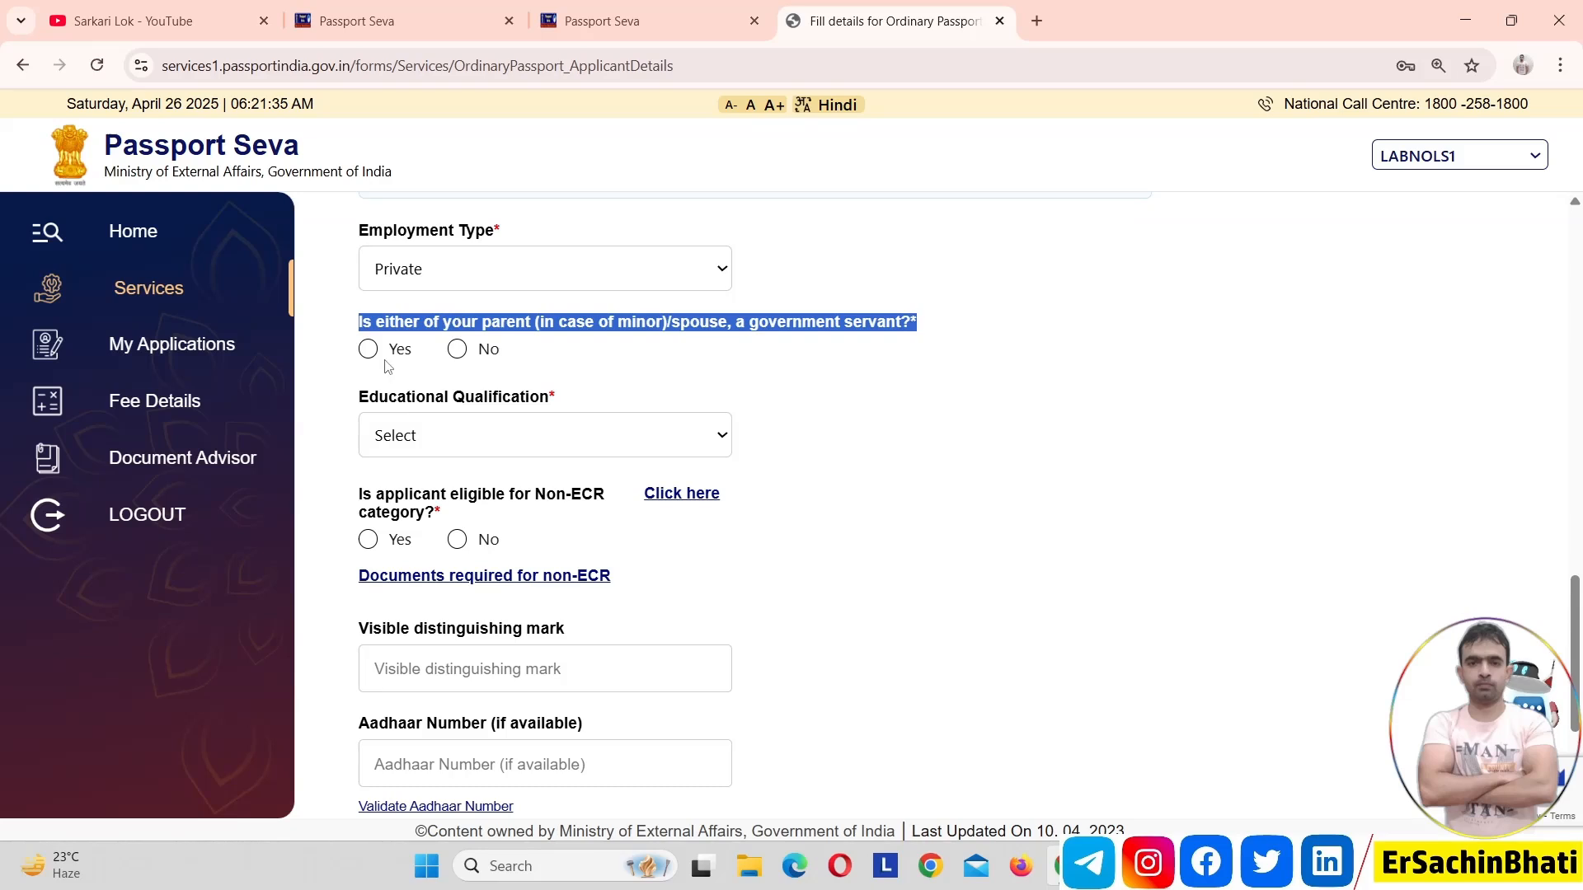
pyautogui.click(676, 370)
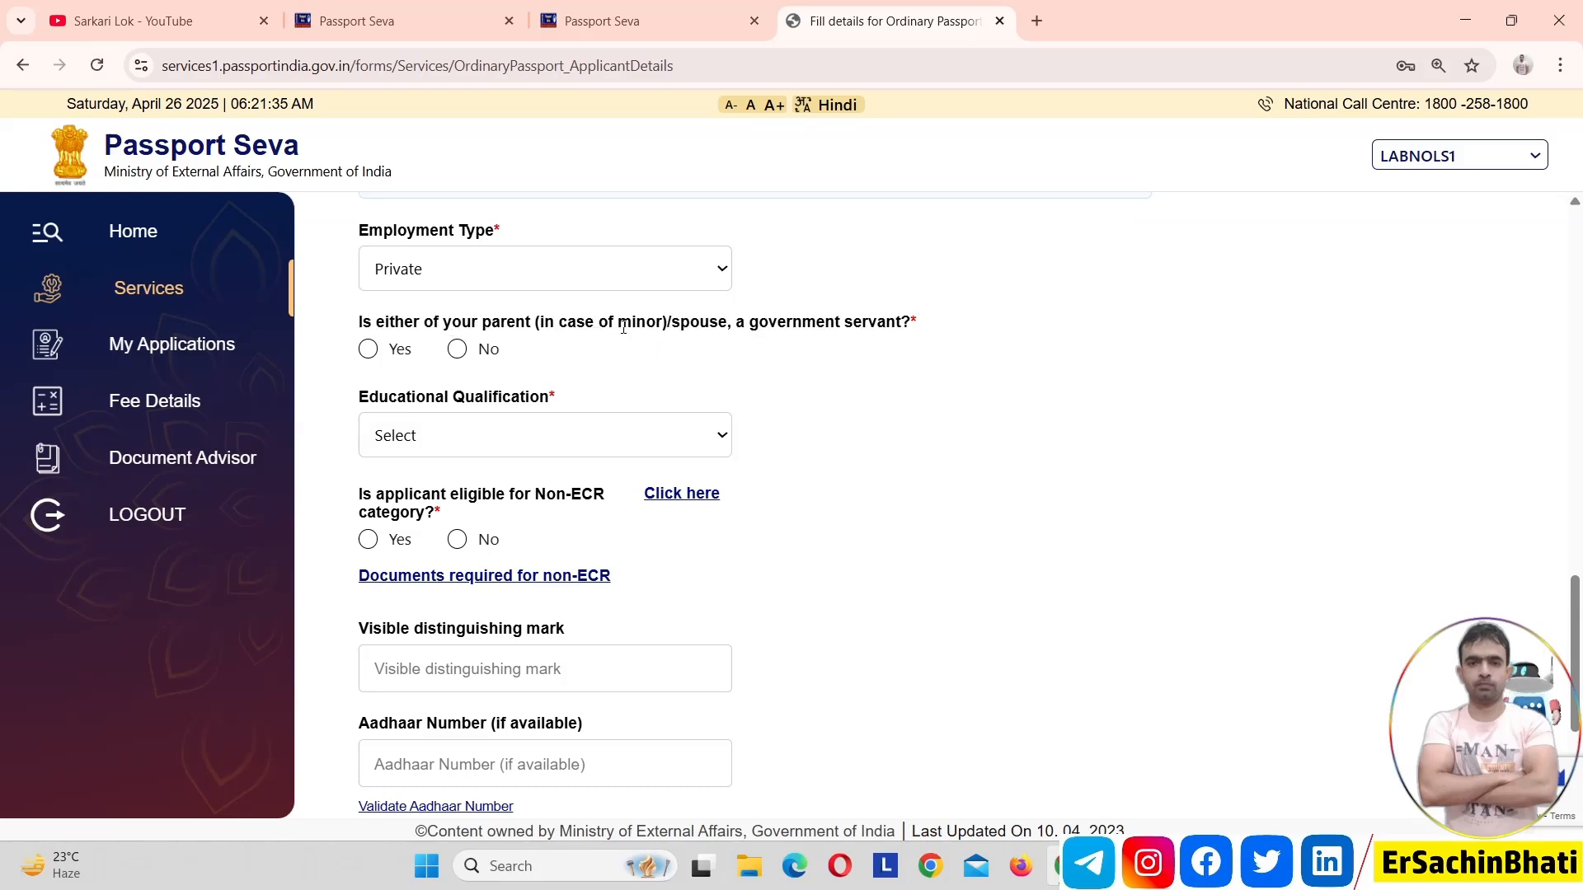
pyautogui.doubleClick(654, 325)
pyautogui.tripleClick(654, 326)
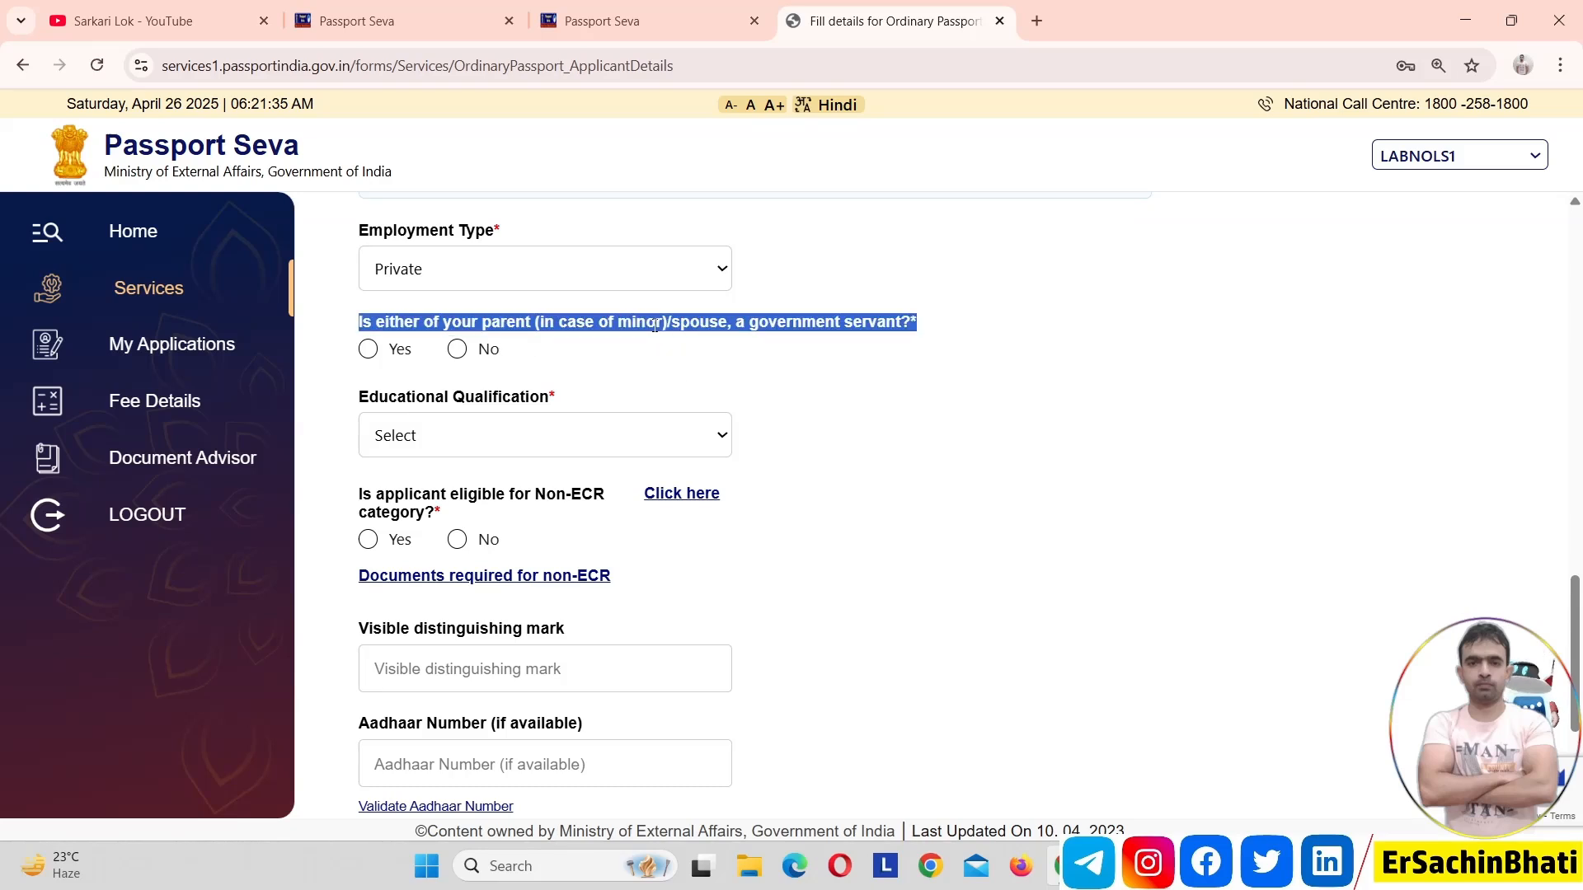
pyautogui.click(685, 357)
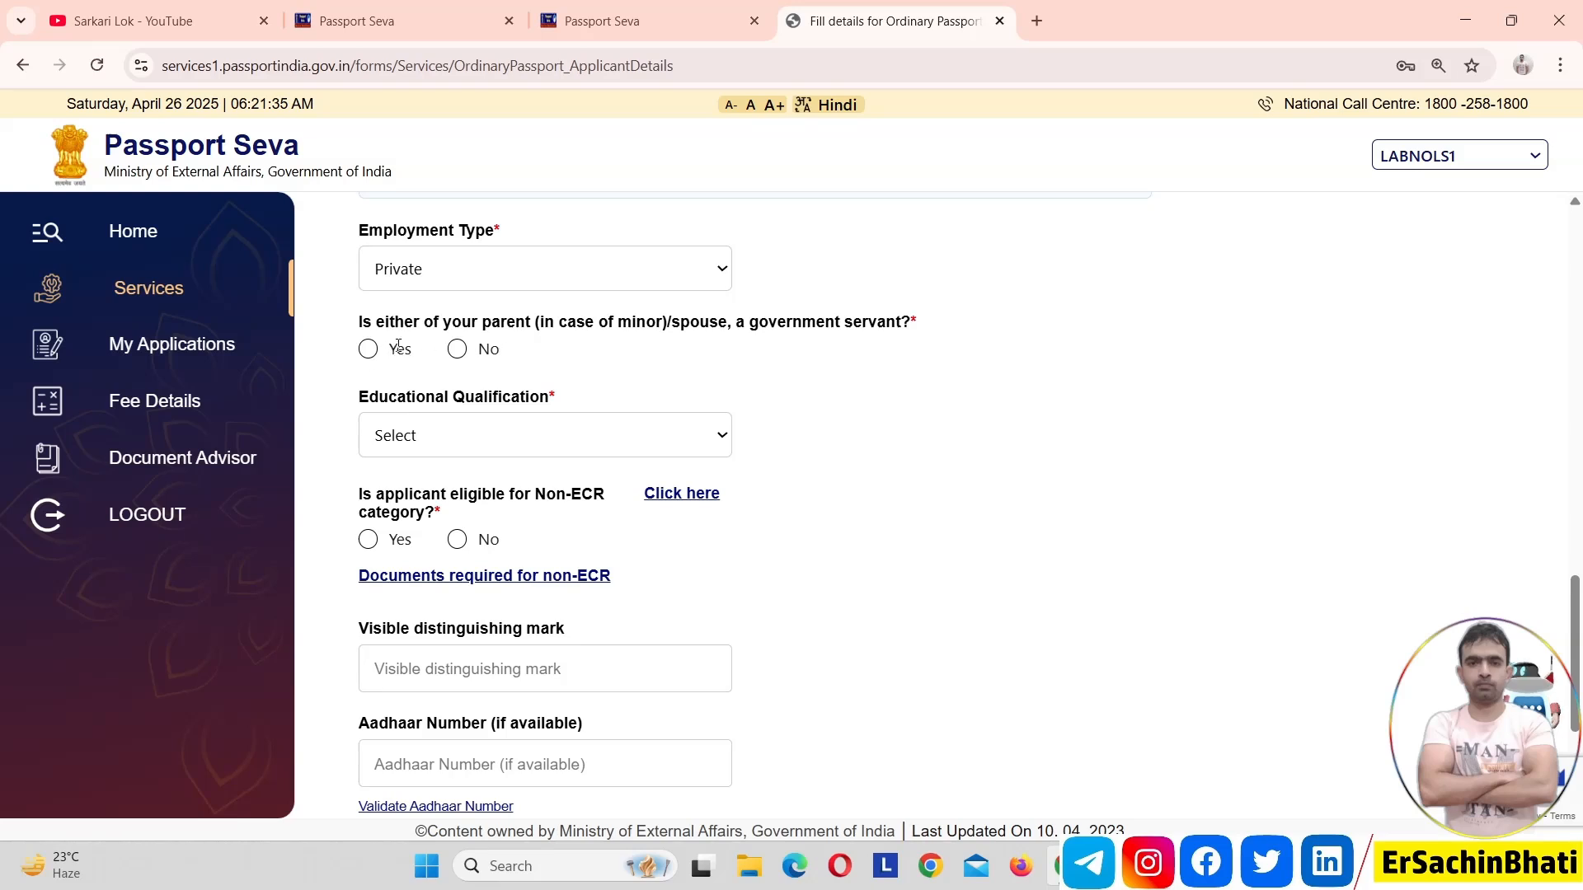
pyautogui.click(456, 350)
pyautogui.click(460, 446)
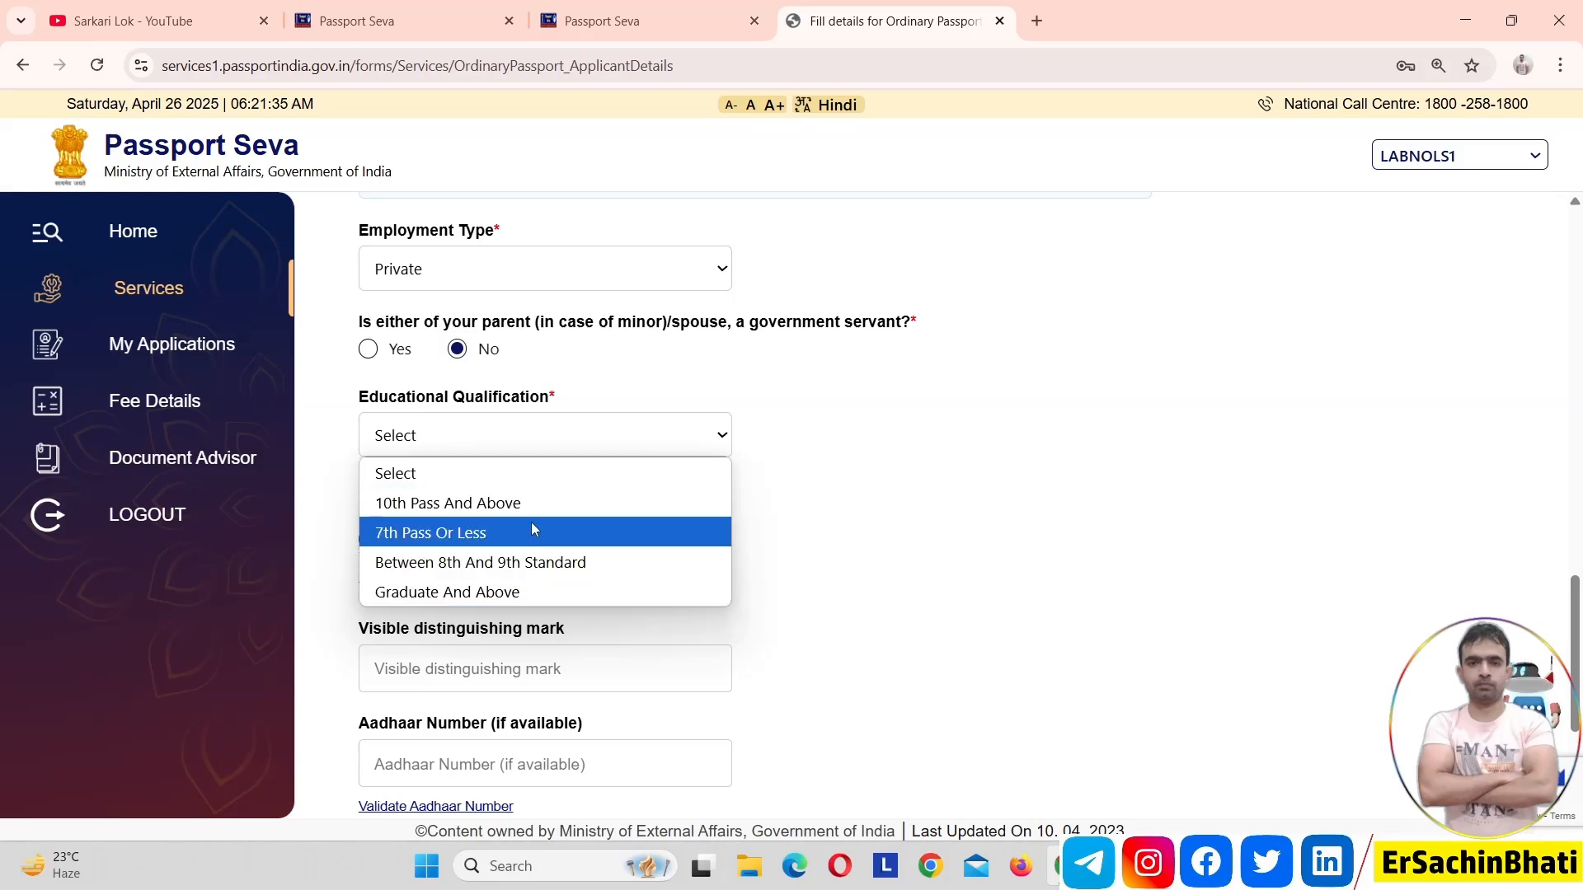
pyautogui.click(531, 592)
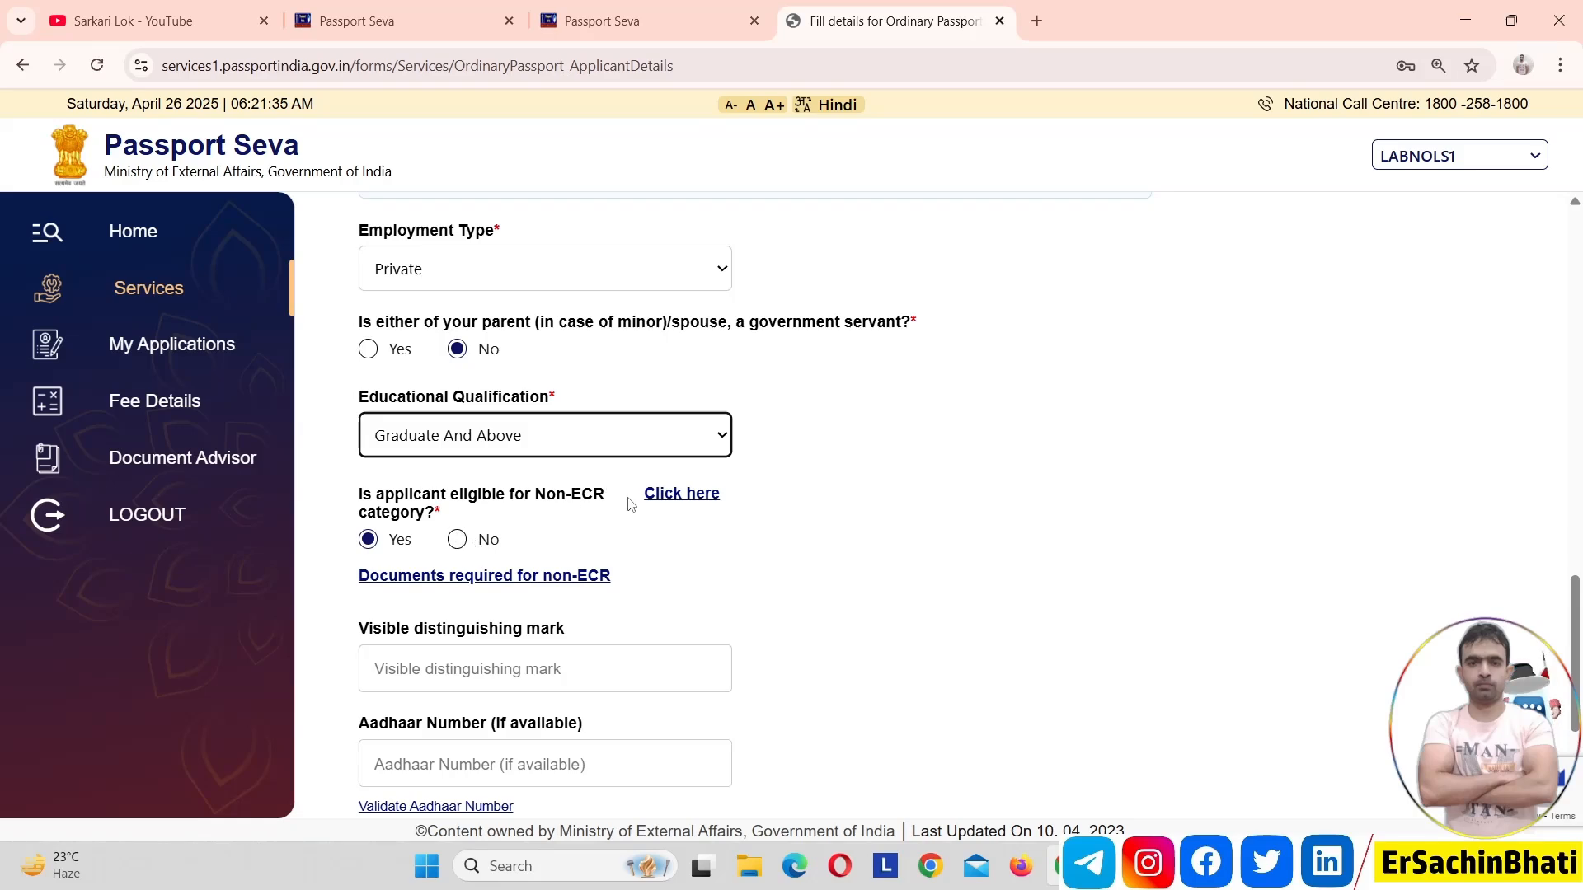
# Review the list of categories eligible for Non-ECR and the documents required for non-ECR, closing each list after reading
pyautogui.click(684, 497)
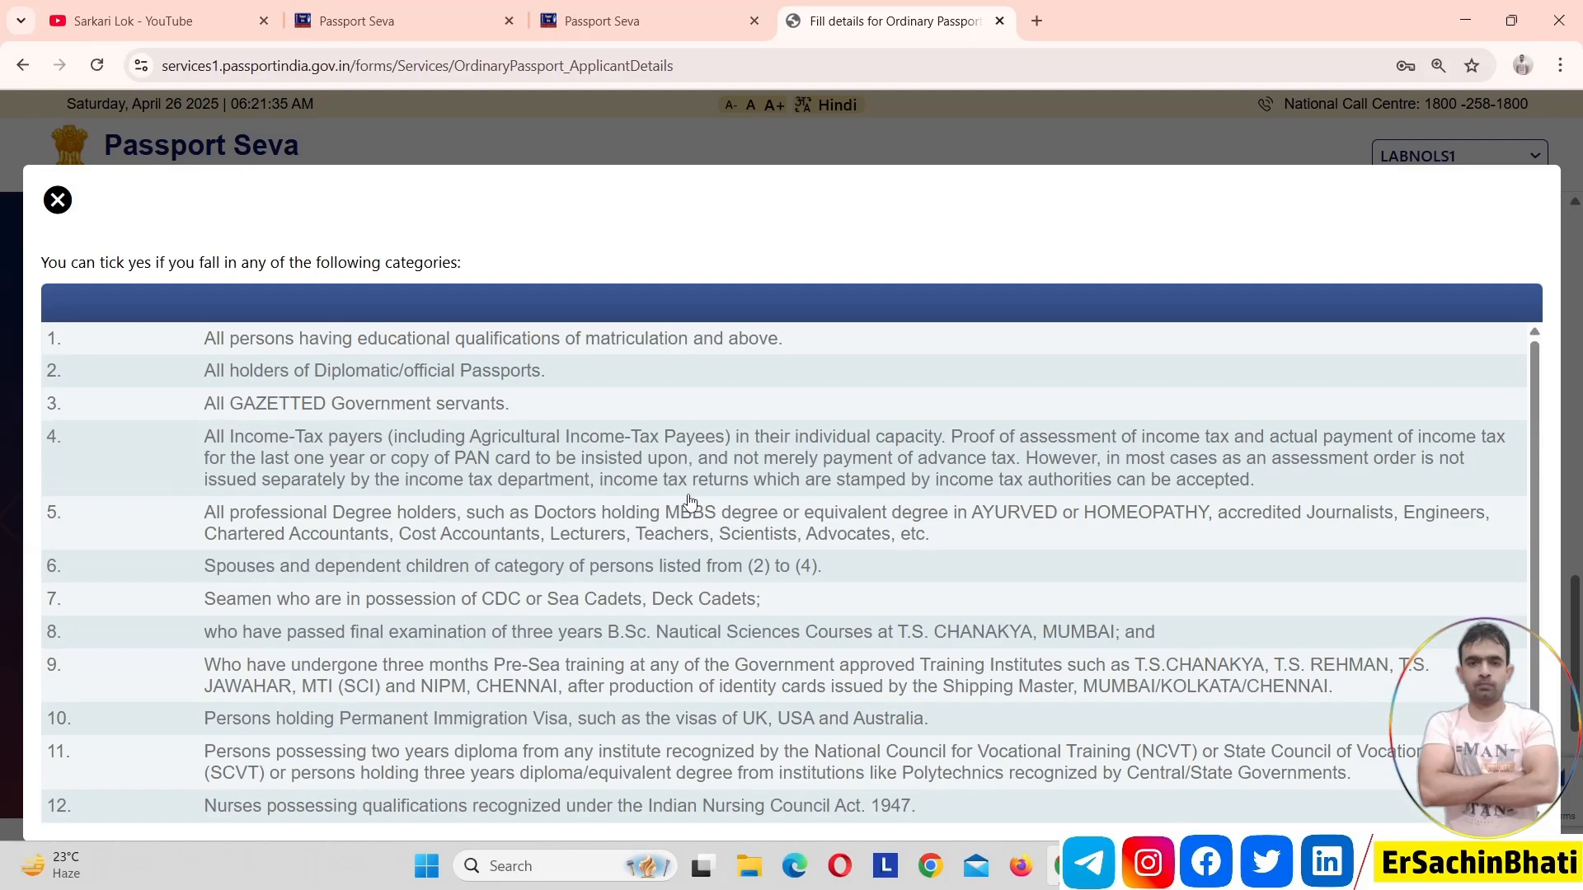
pyautogui.moveTo(1535, 418); pyautogui.dragTo(1577, 338)
pyautogui.click(58, 202)
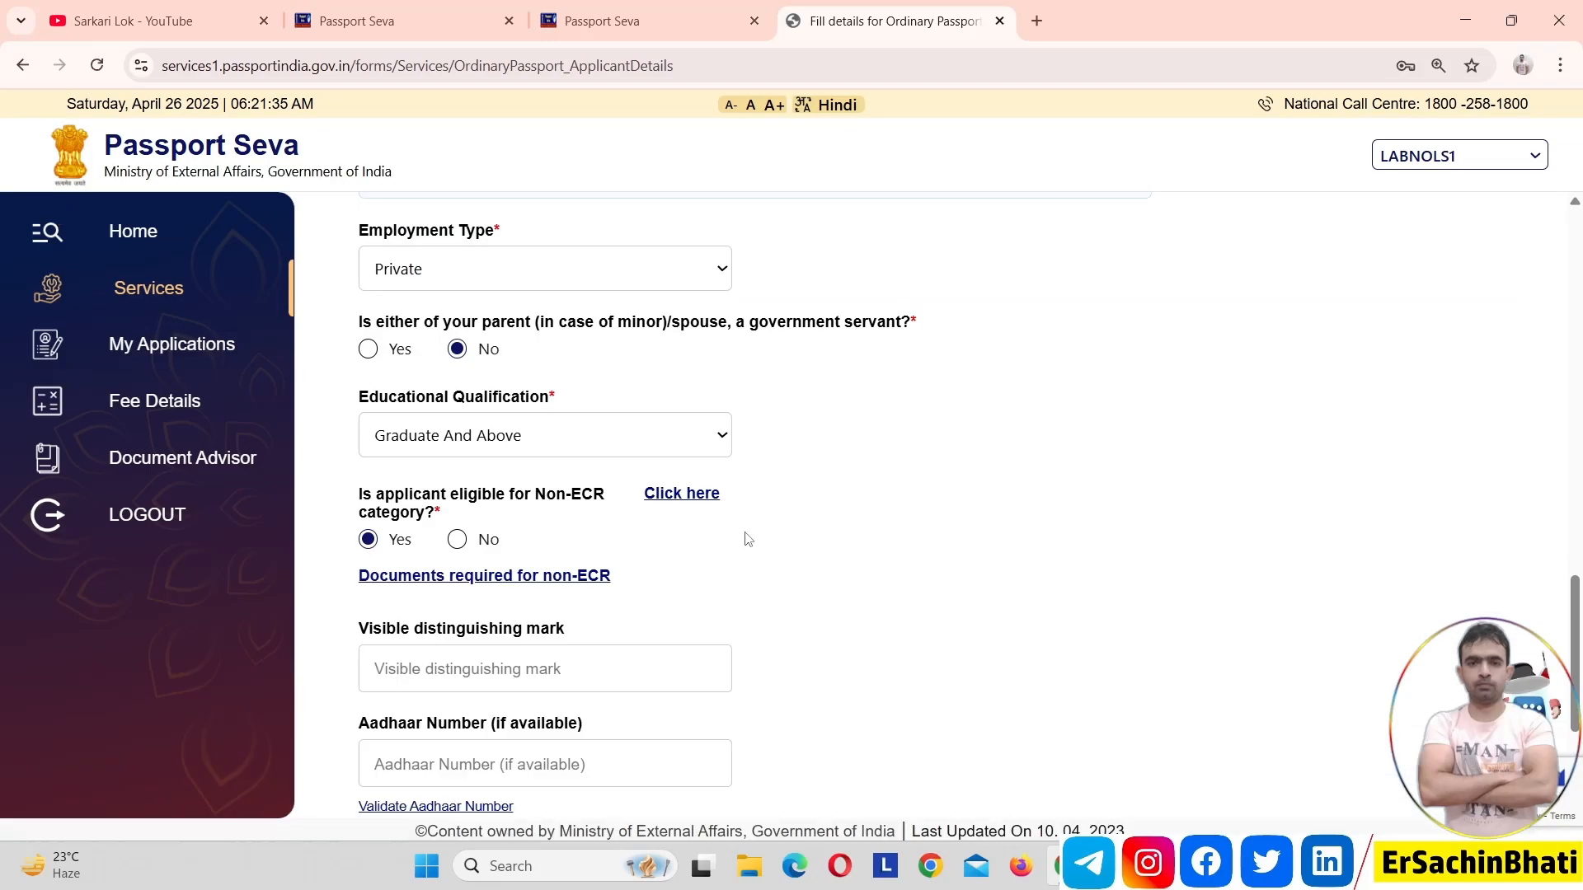
pyautogui.click(486, 577)
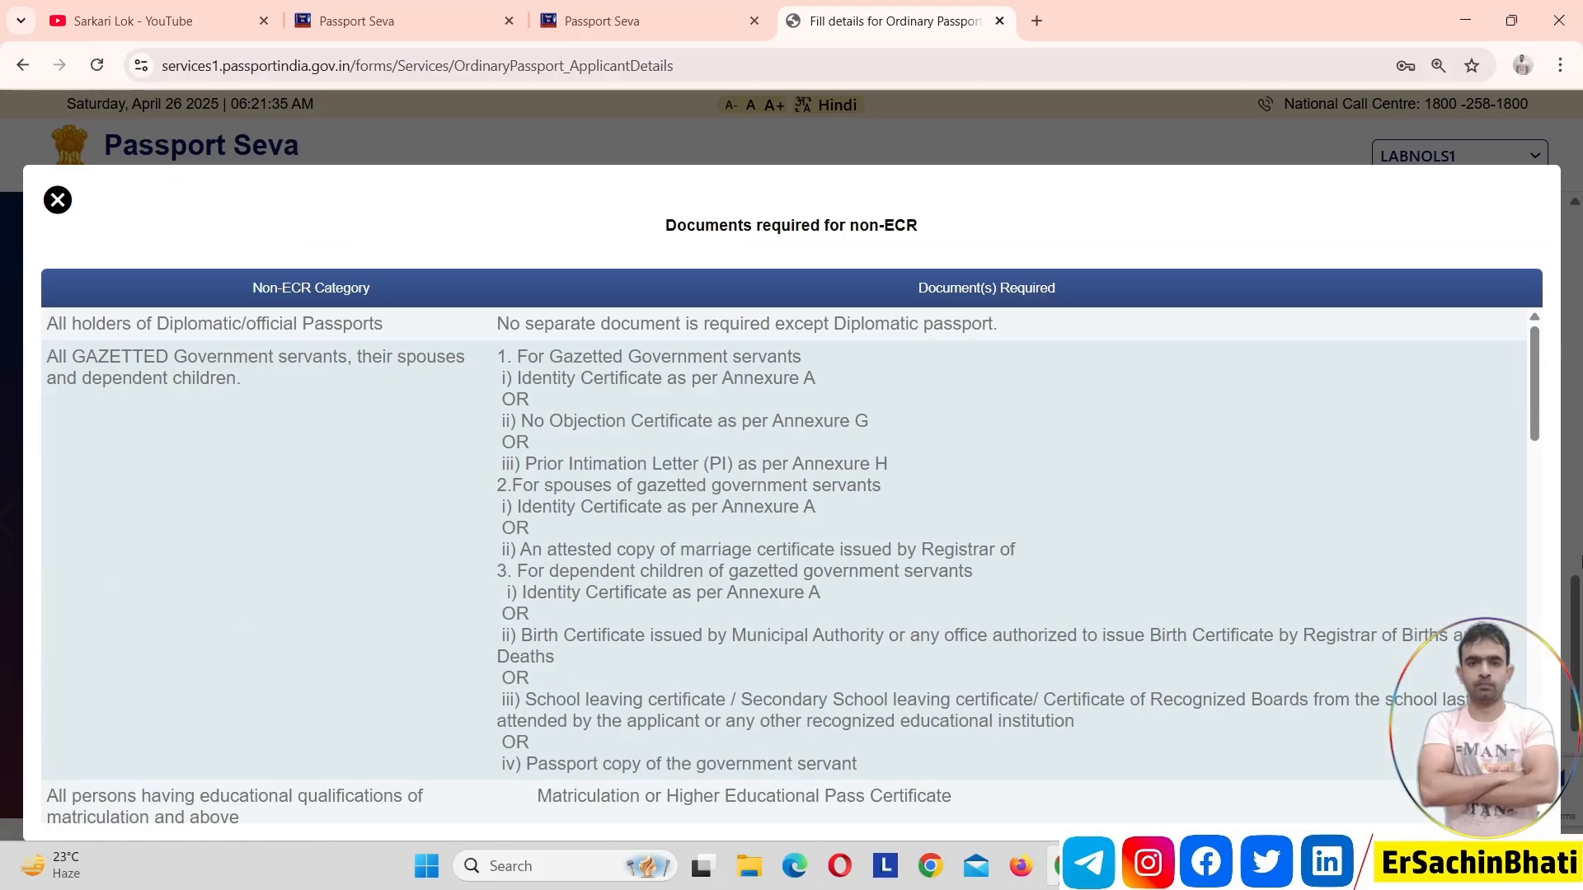
pyautogui.moveTo(1533, 391); pyautogui.dragTo(1575, 339)
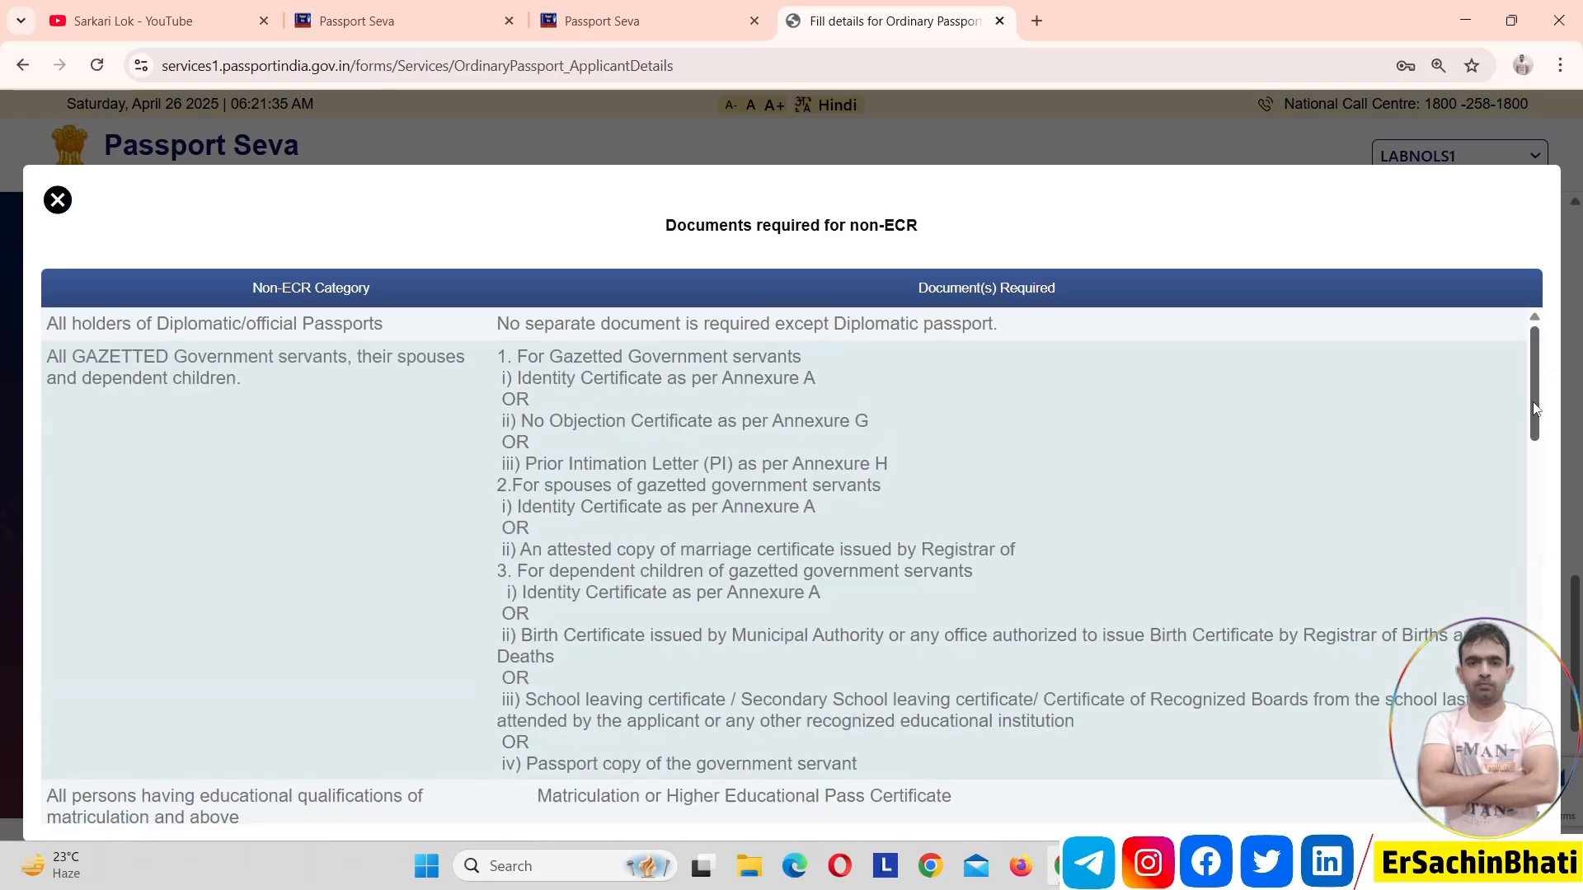
pyautogui.moveTo(1537, 410); pyautogui.dragTo(1517, 326)
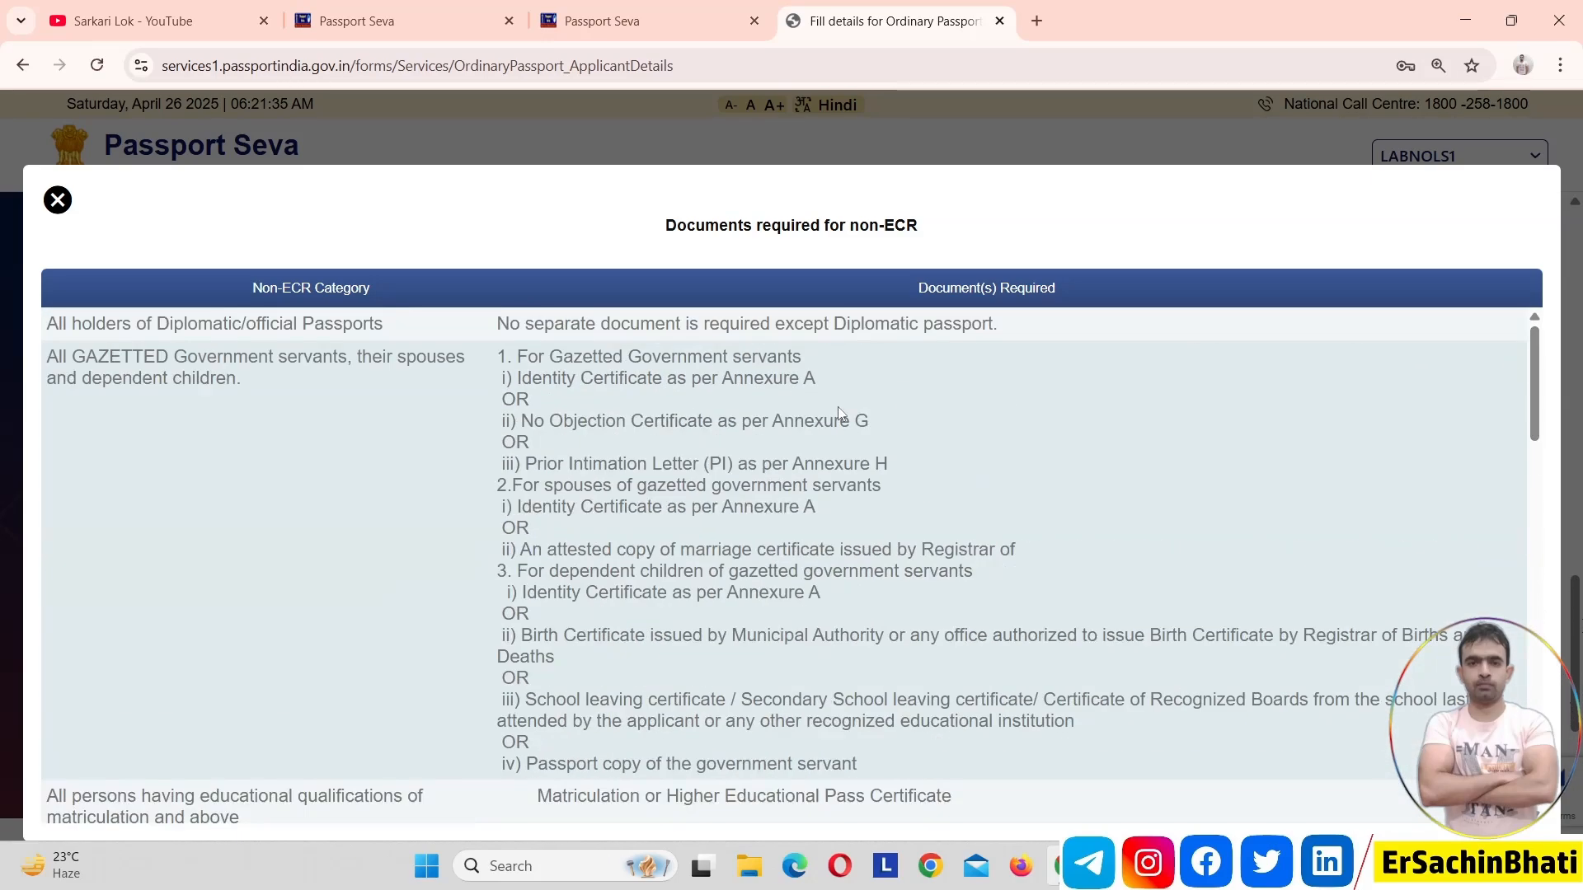
pyautogui.click(47, 201)
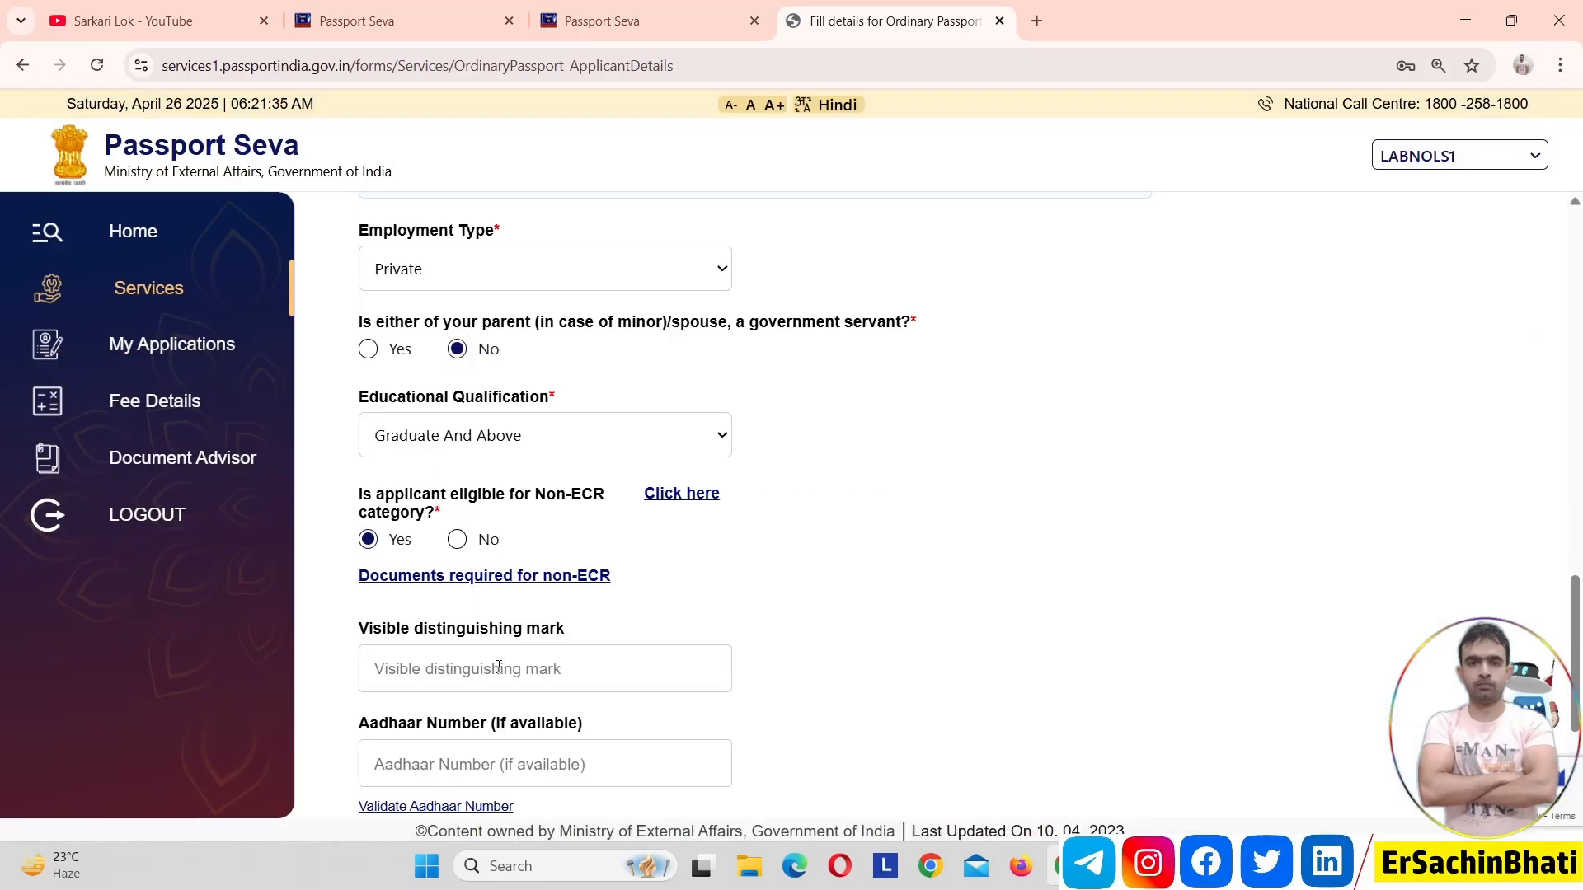
# Leave the distinguishing mark and Aadhaar number blank, and save the applicant details to continue
pyautogui.moveTo(1577, 577); pyautogui.dragTo(1579, 680)
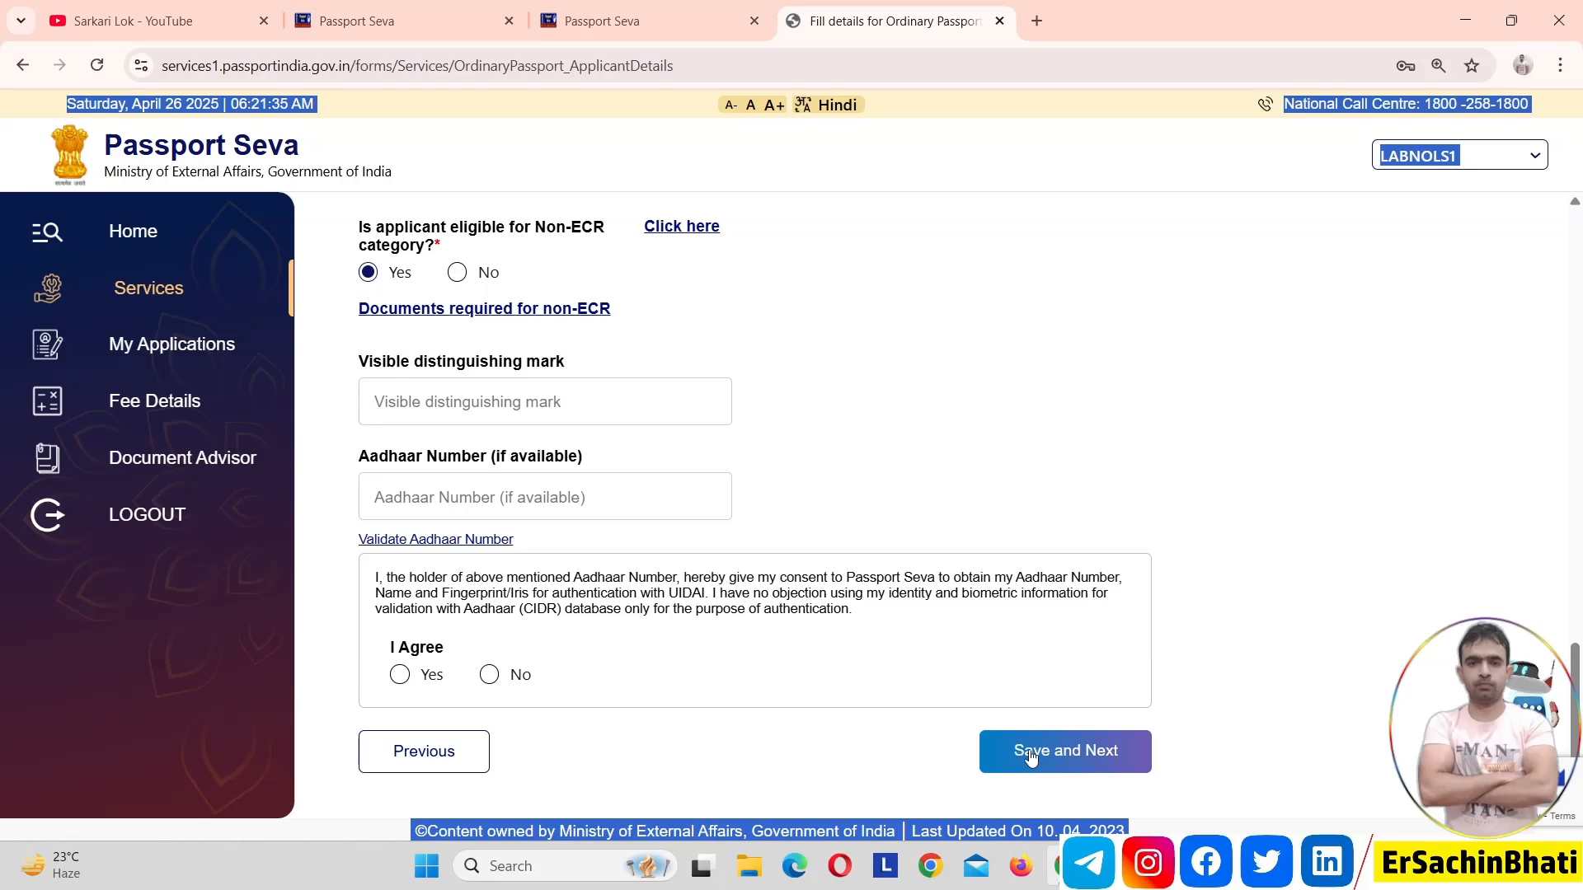
pyautogui.click(1135, 755)
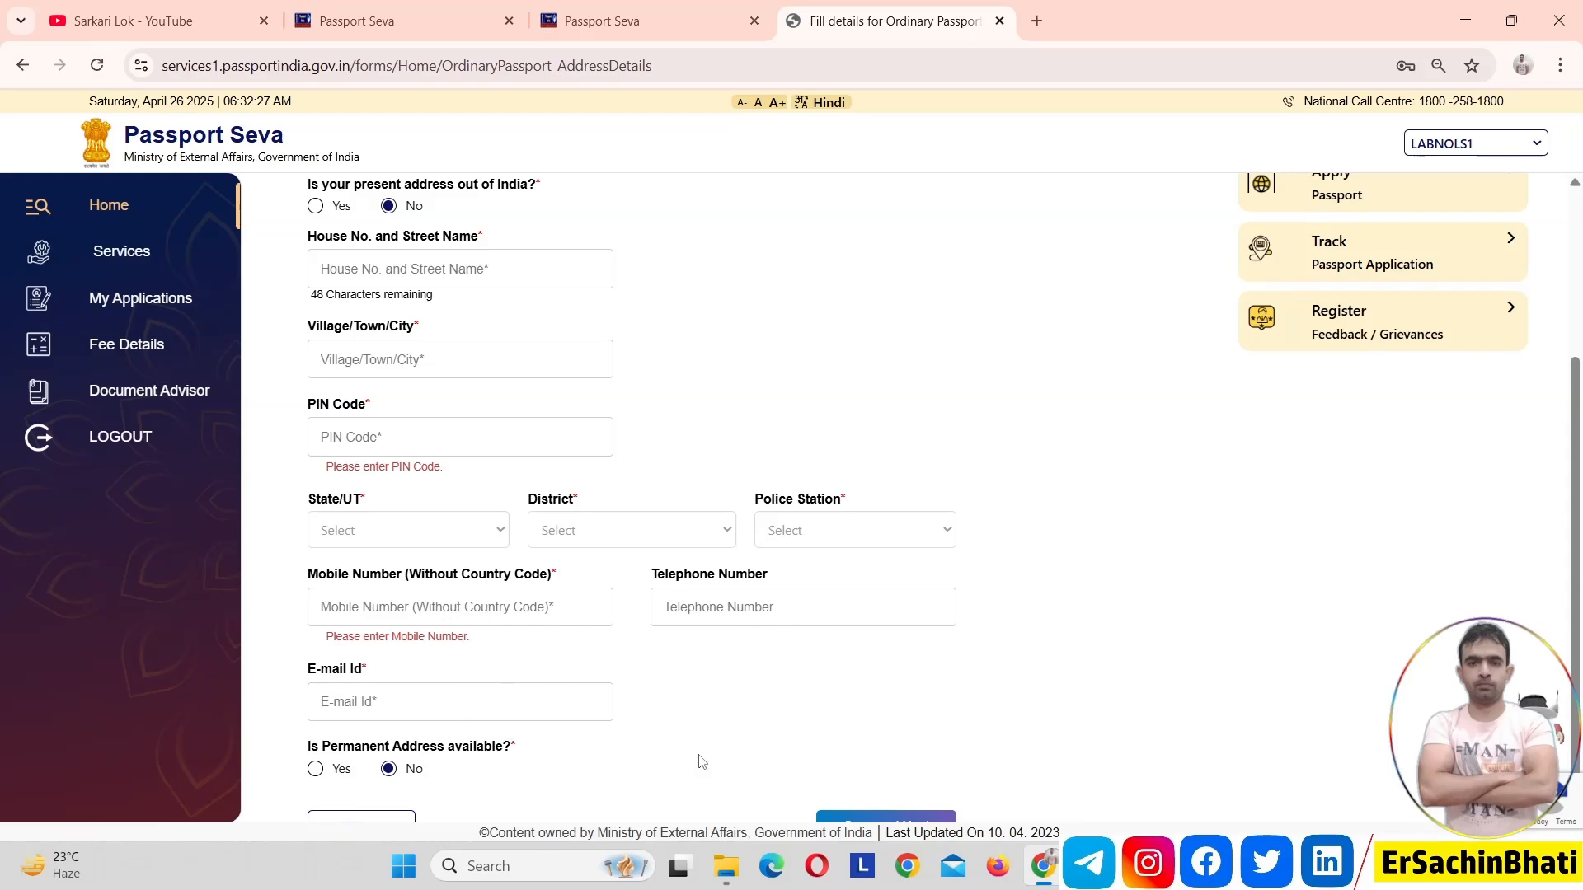
# Preview the permanent address fields for an address different from the present one, and set permanent address availability back to No
pyautogui.scroll(-1, 1580, 676)
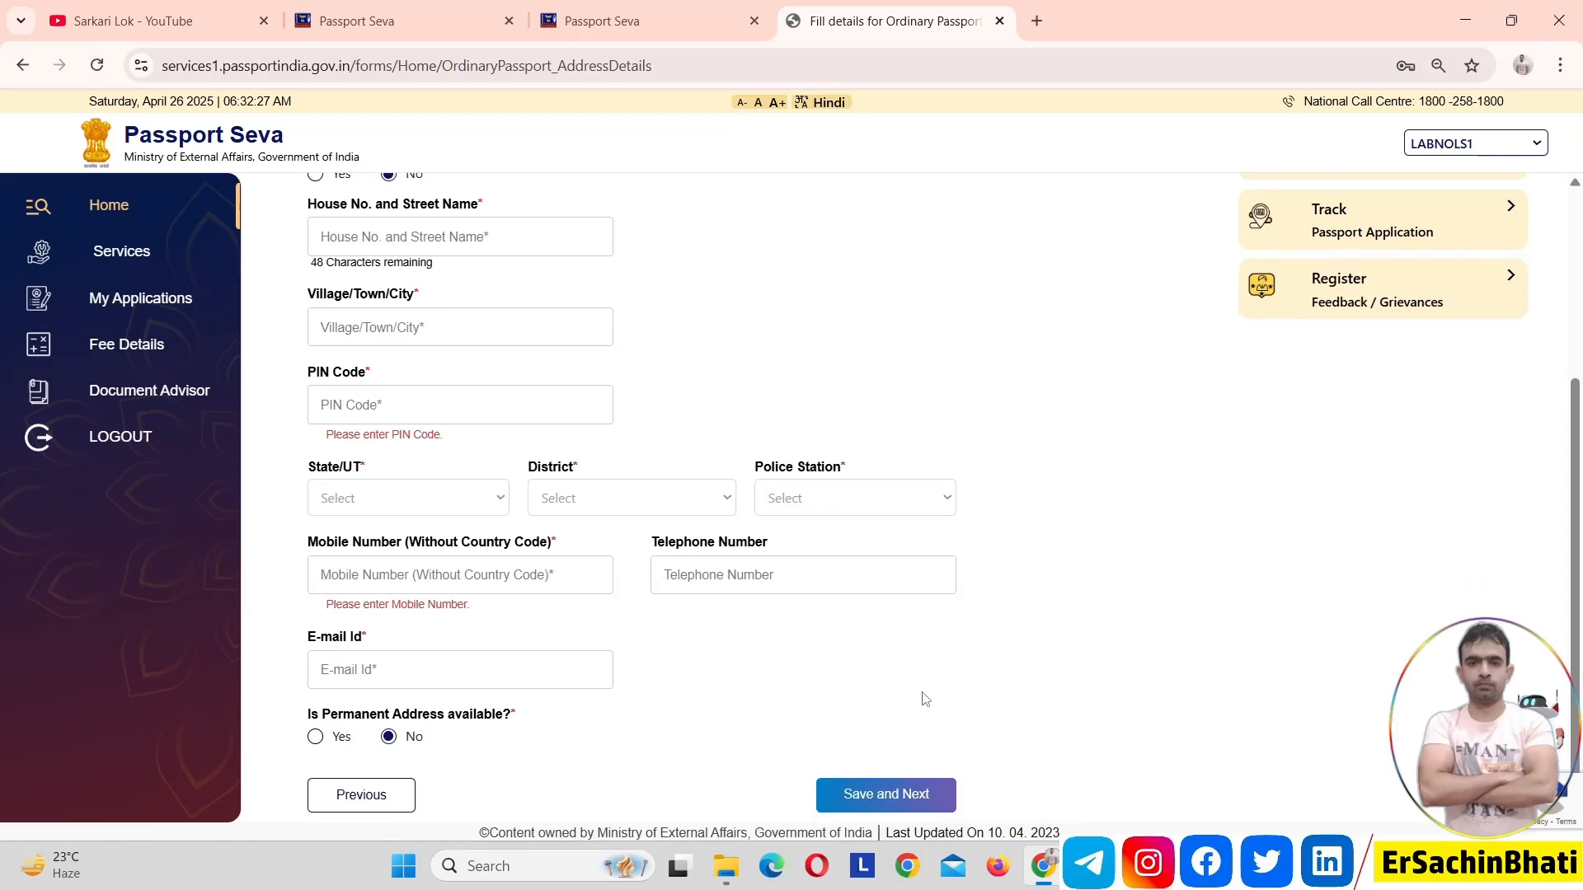
pyautogui.click(317, 739)
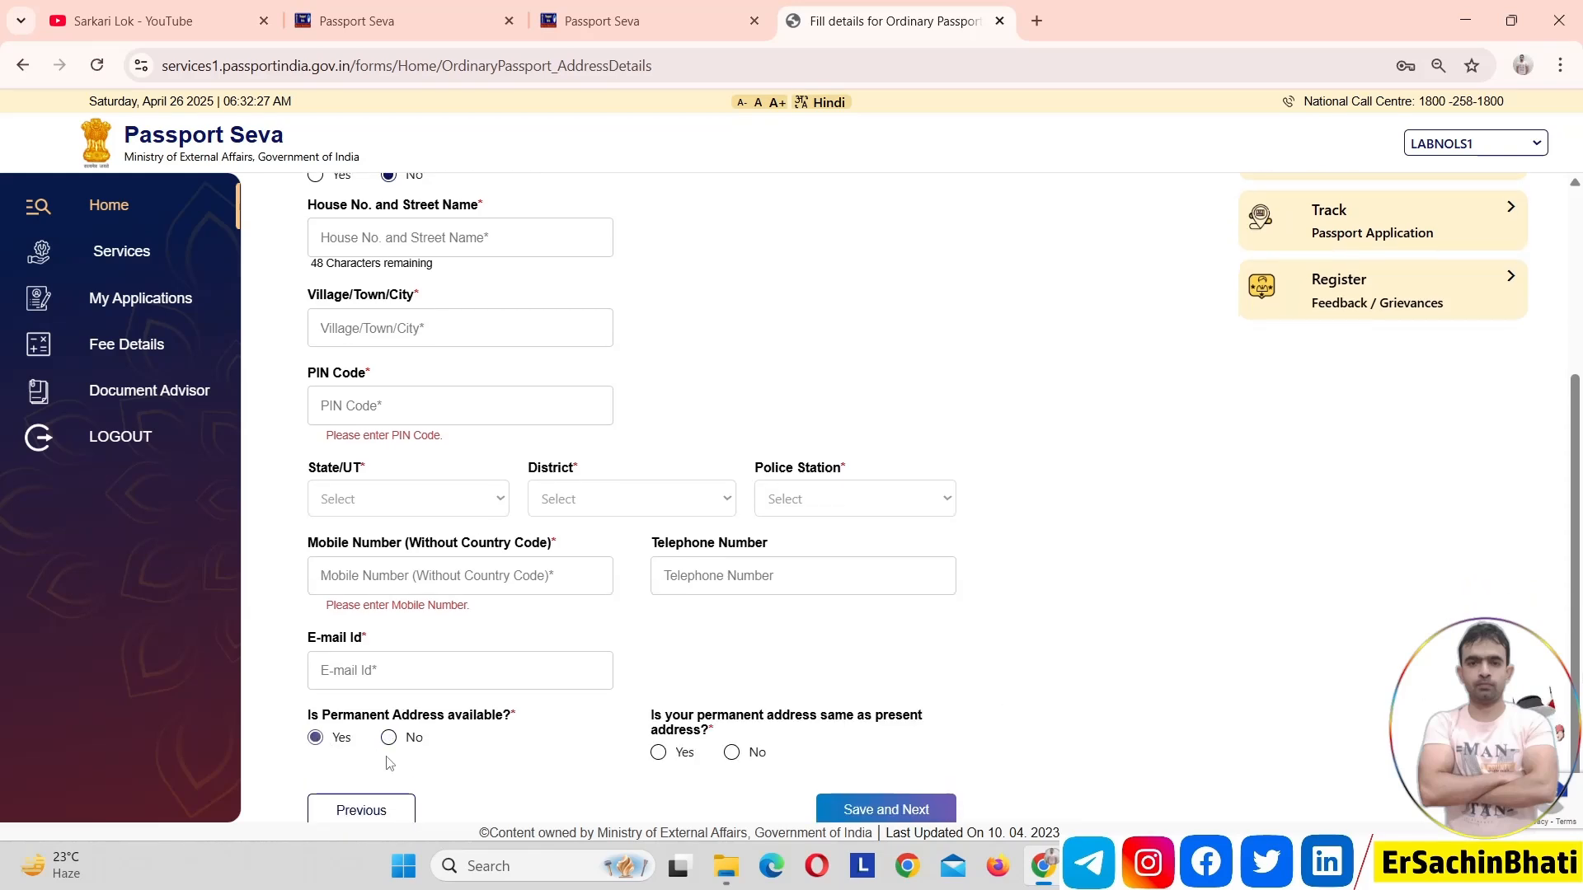
pyautogui.click(735, 756)
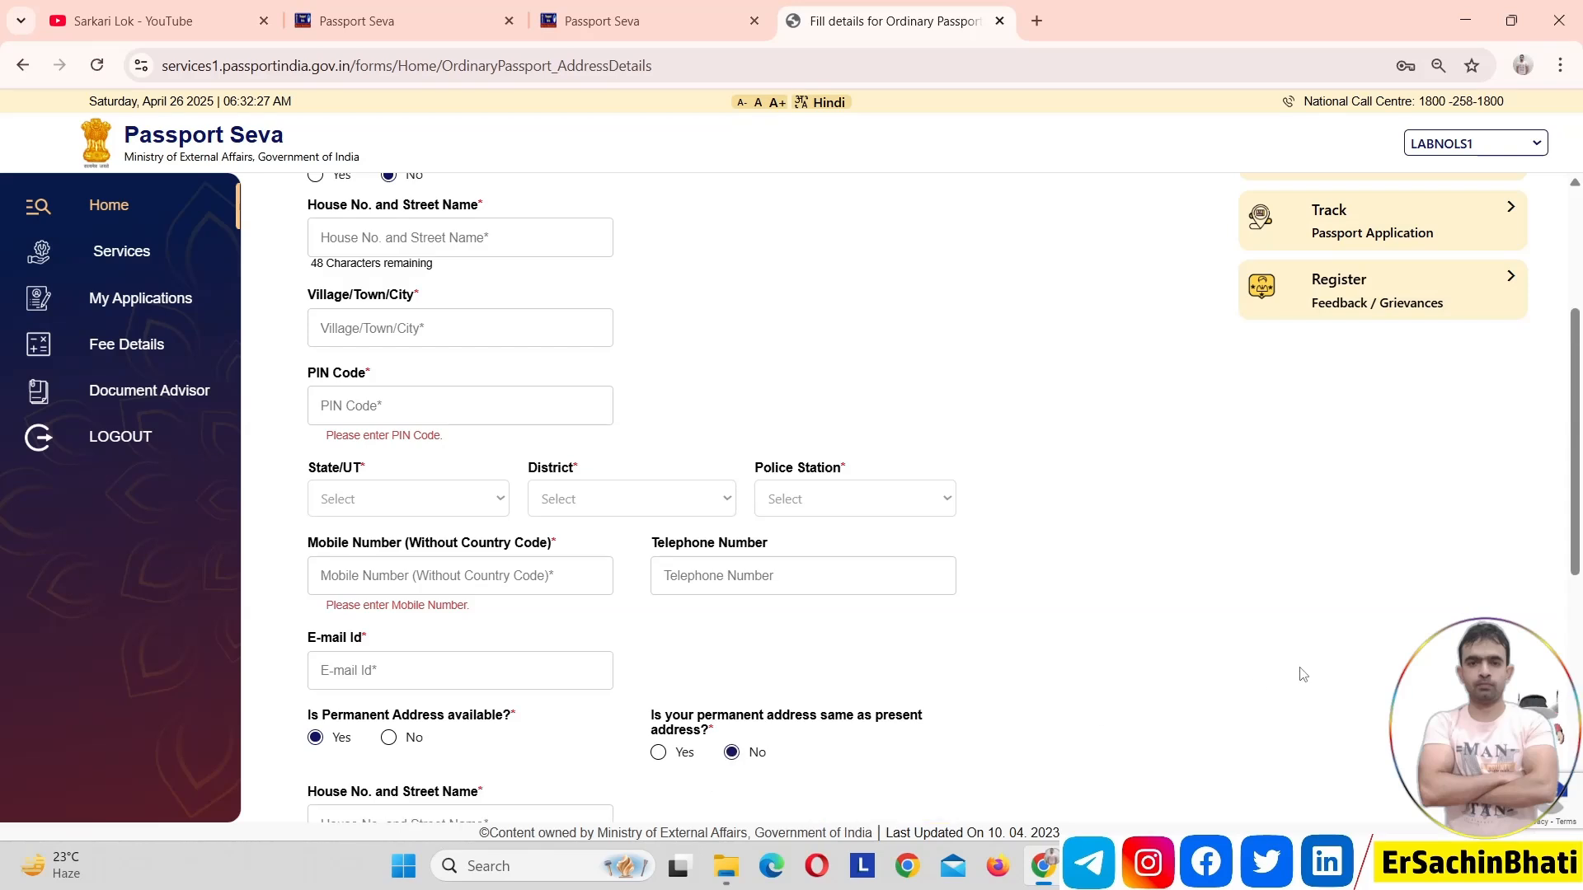
pyautogui.scroll(-1, 1580, 575)
pyautogui.moveTo(1580, 574); pyautogui.dragTo(1559, 608)
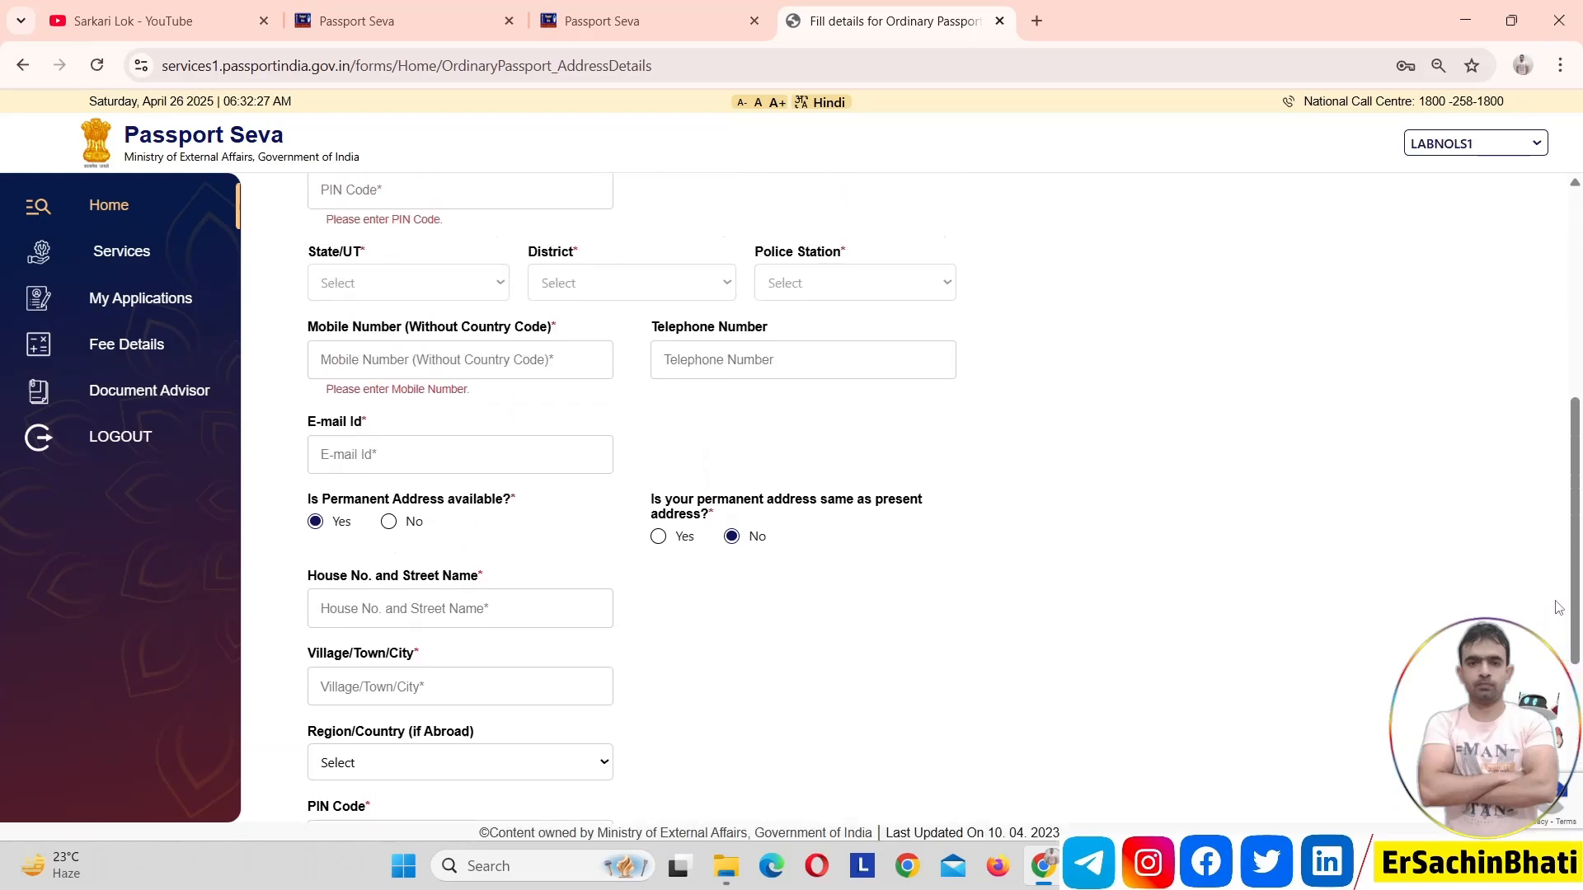
pyautogui.click(389, 522)
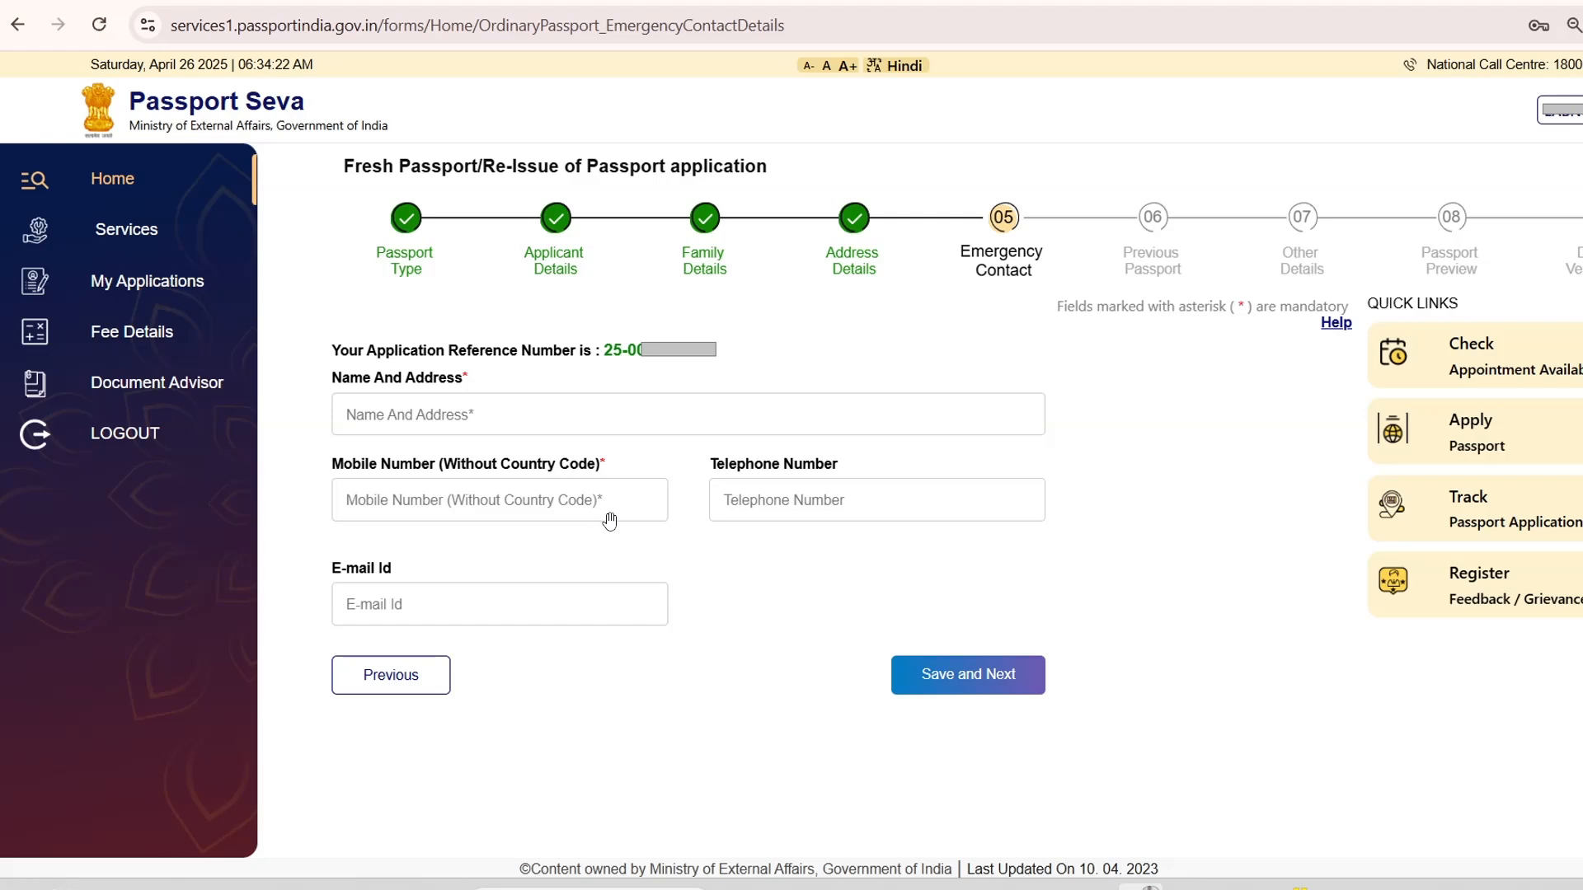
# Save the Emergency Contact and Previous Passport pages to continue to the other details
pyautogui.click(952, 682)
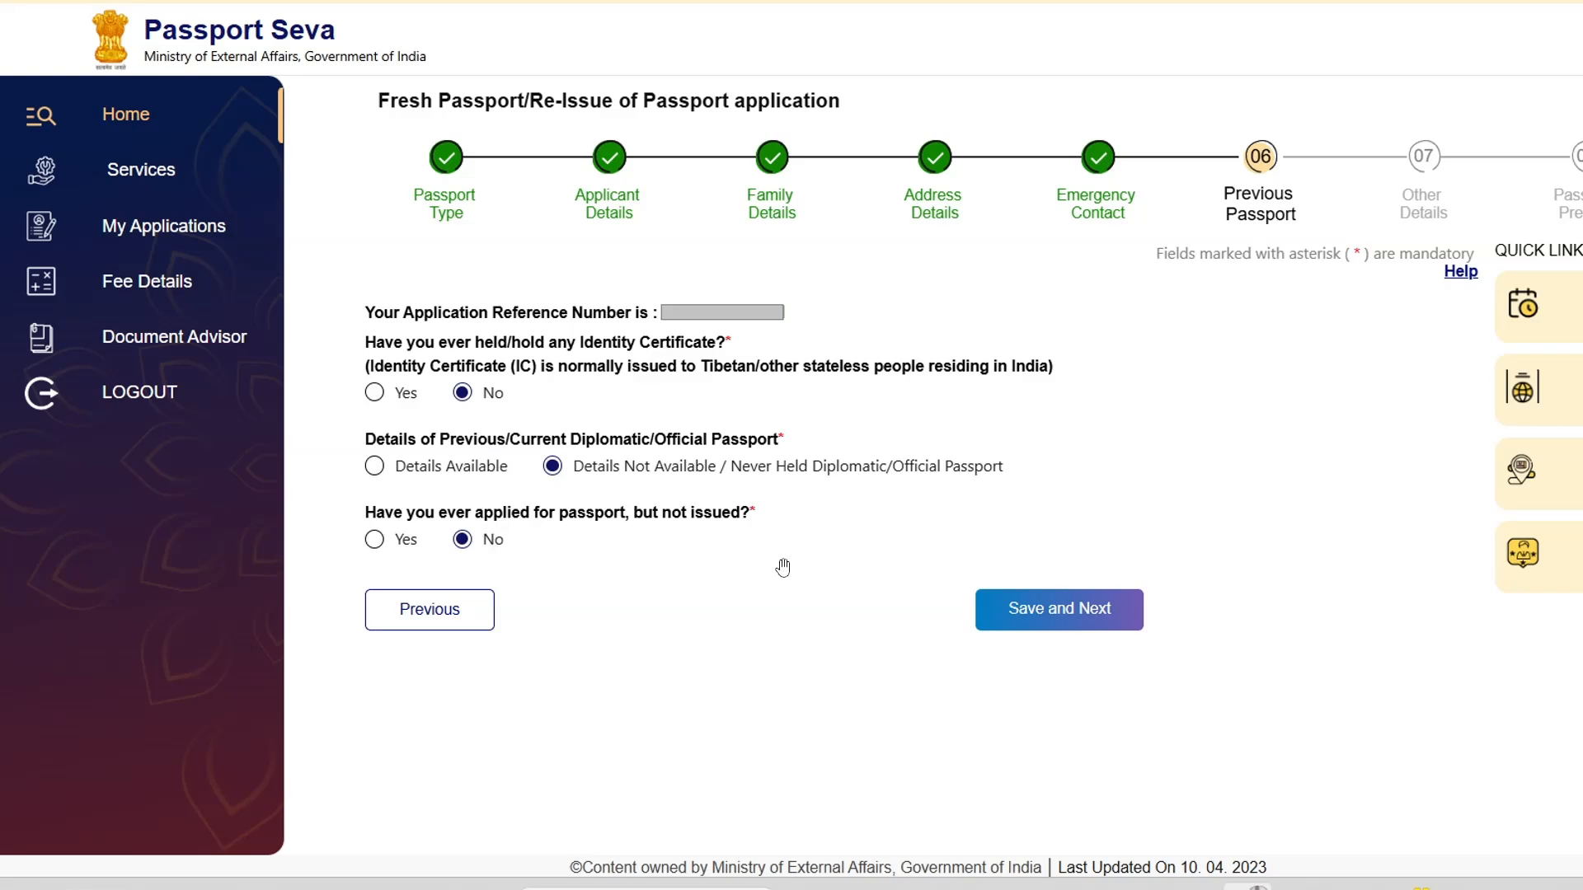
pyautogui.click(1054, 620)
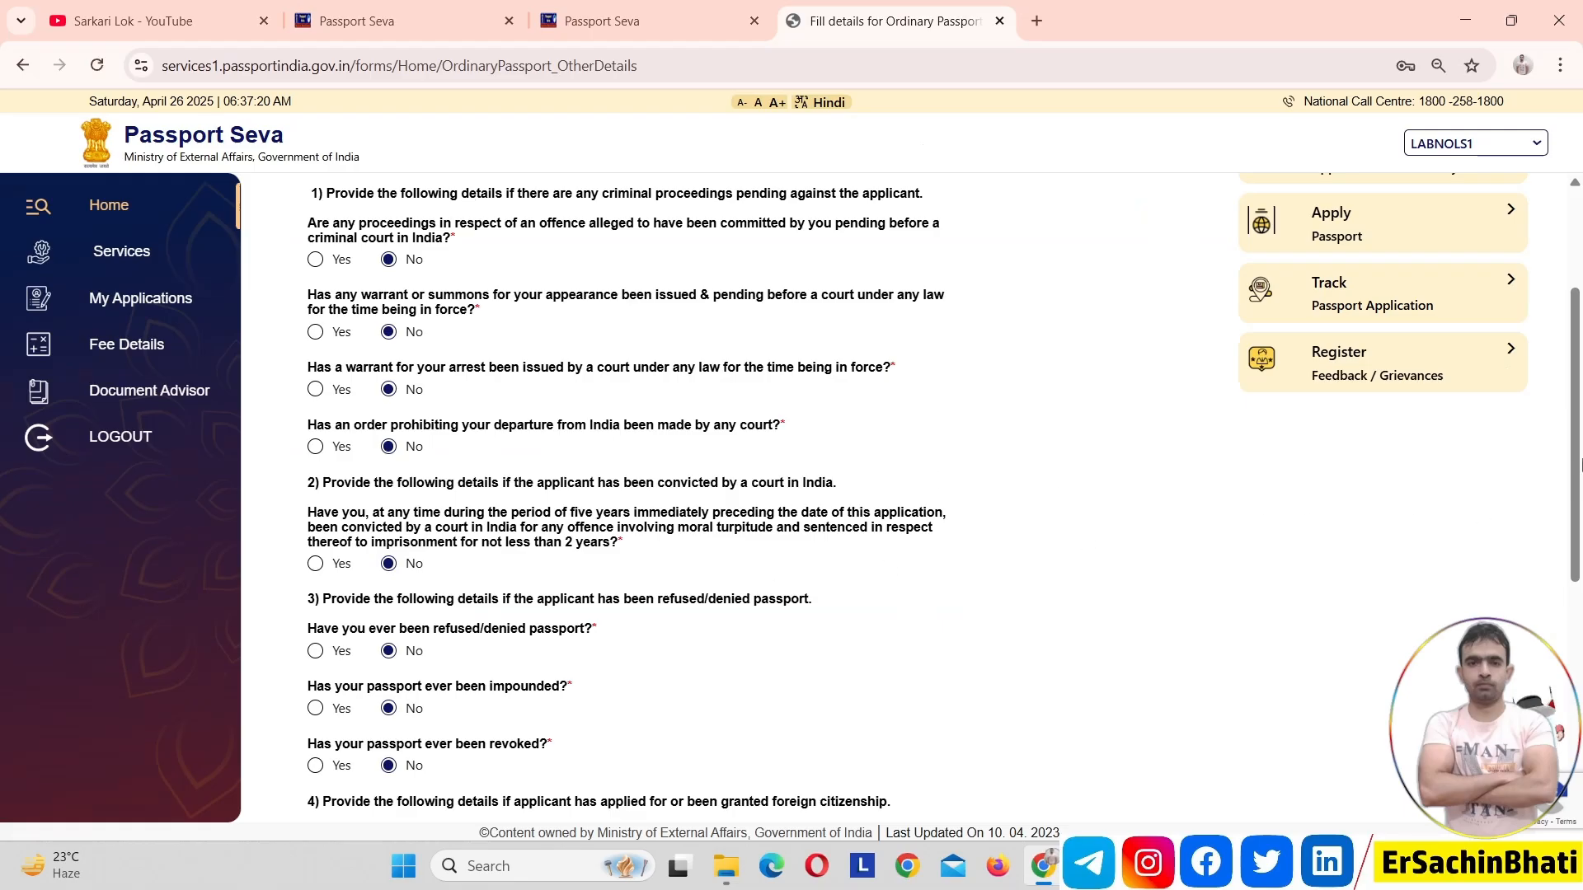
# Review the criminal proceedings, passport refusal, citizenship and emergency certificate questions, keep every answer at No, and save the page
pyautogui.scroll(-1, 1580, 486)
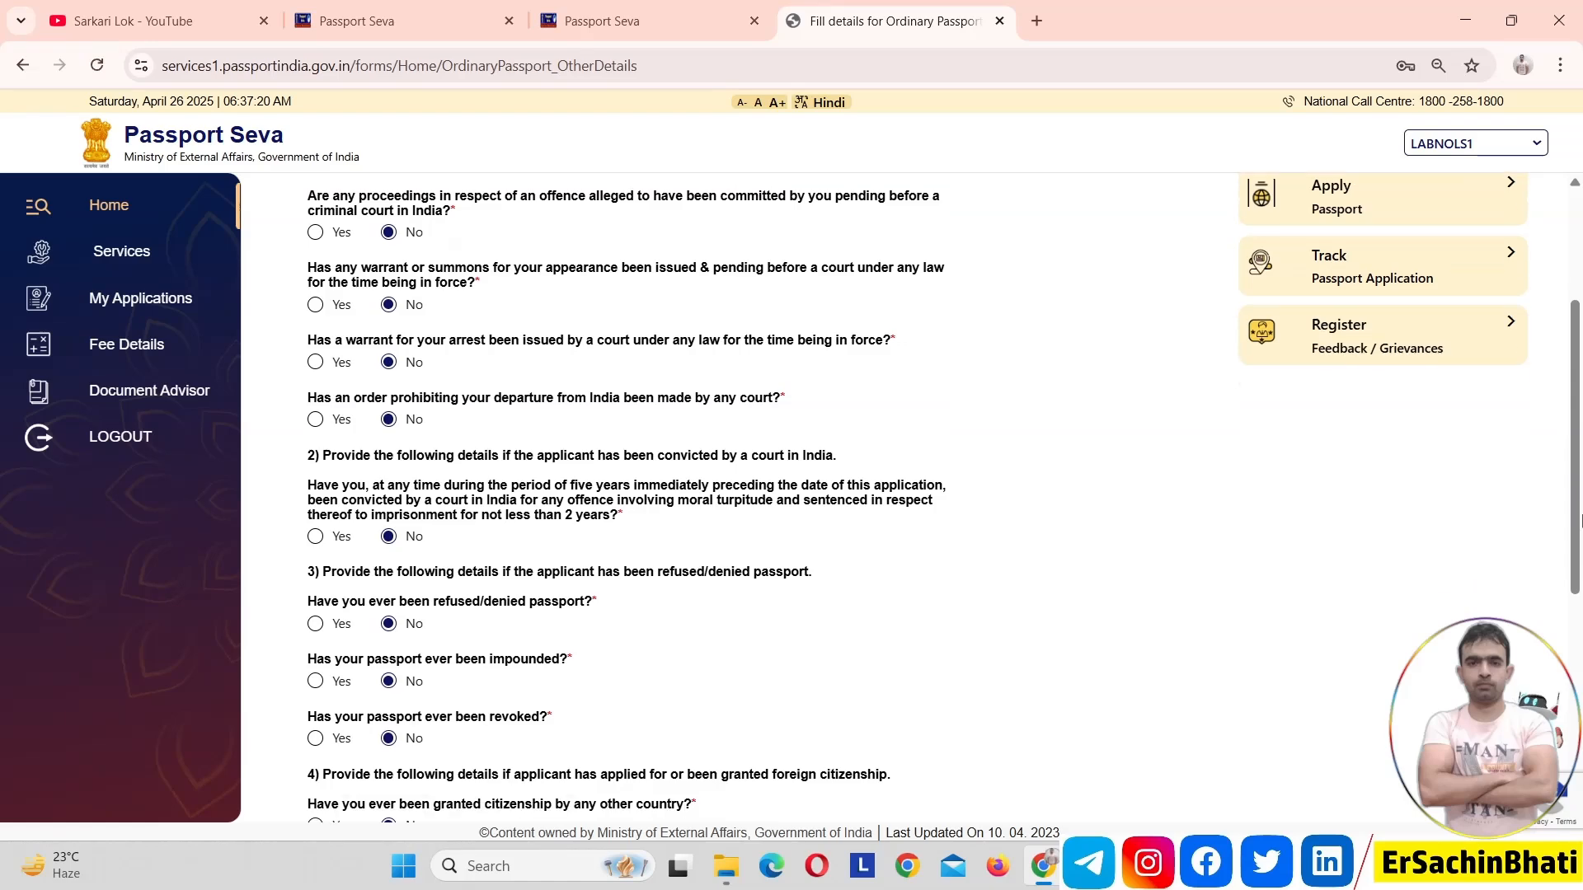
pyautogui.scroll(-1, 1578, 544)
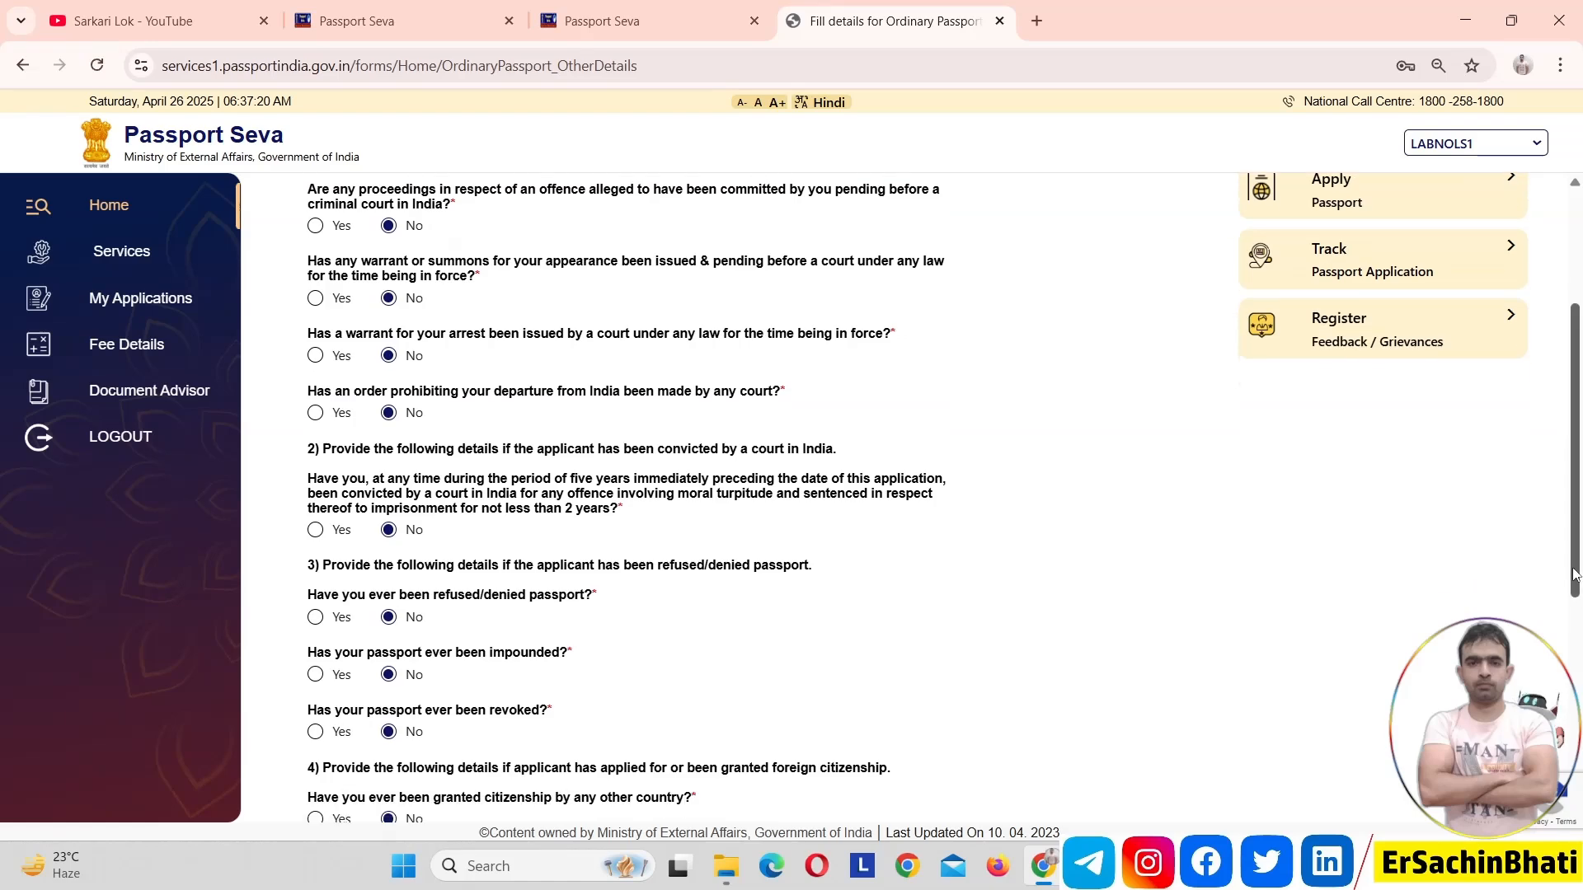
pyautogui.scroll(-5, 1580, 624)
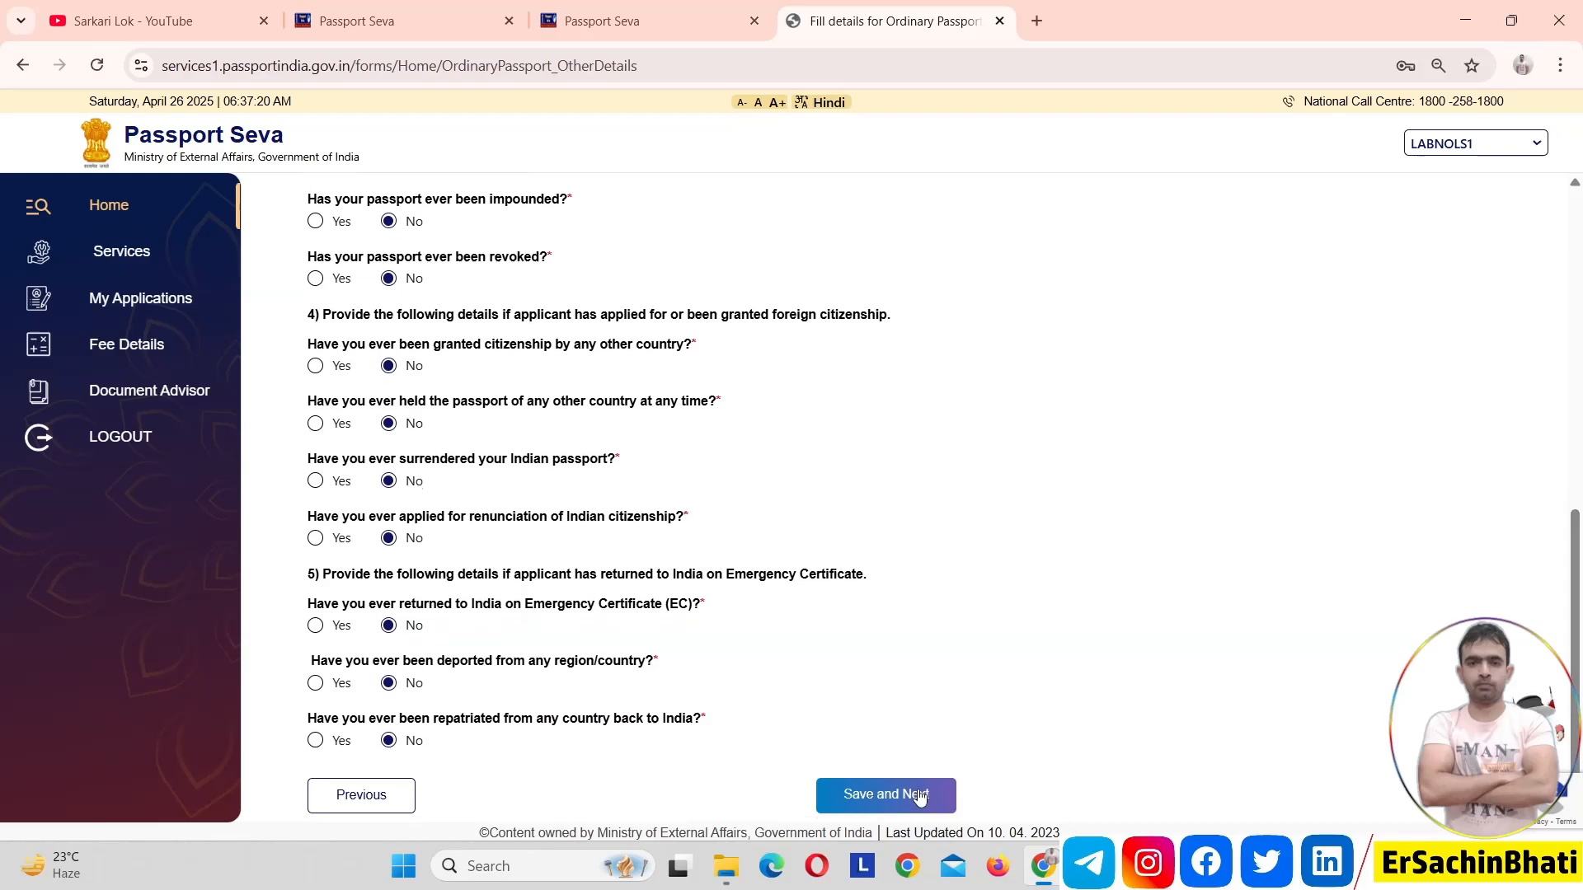
pyautogui.click(920, 797)
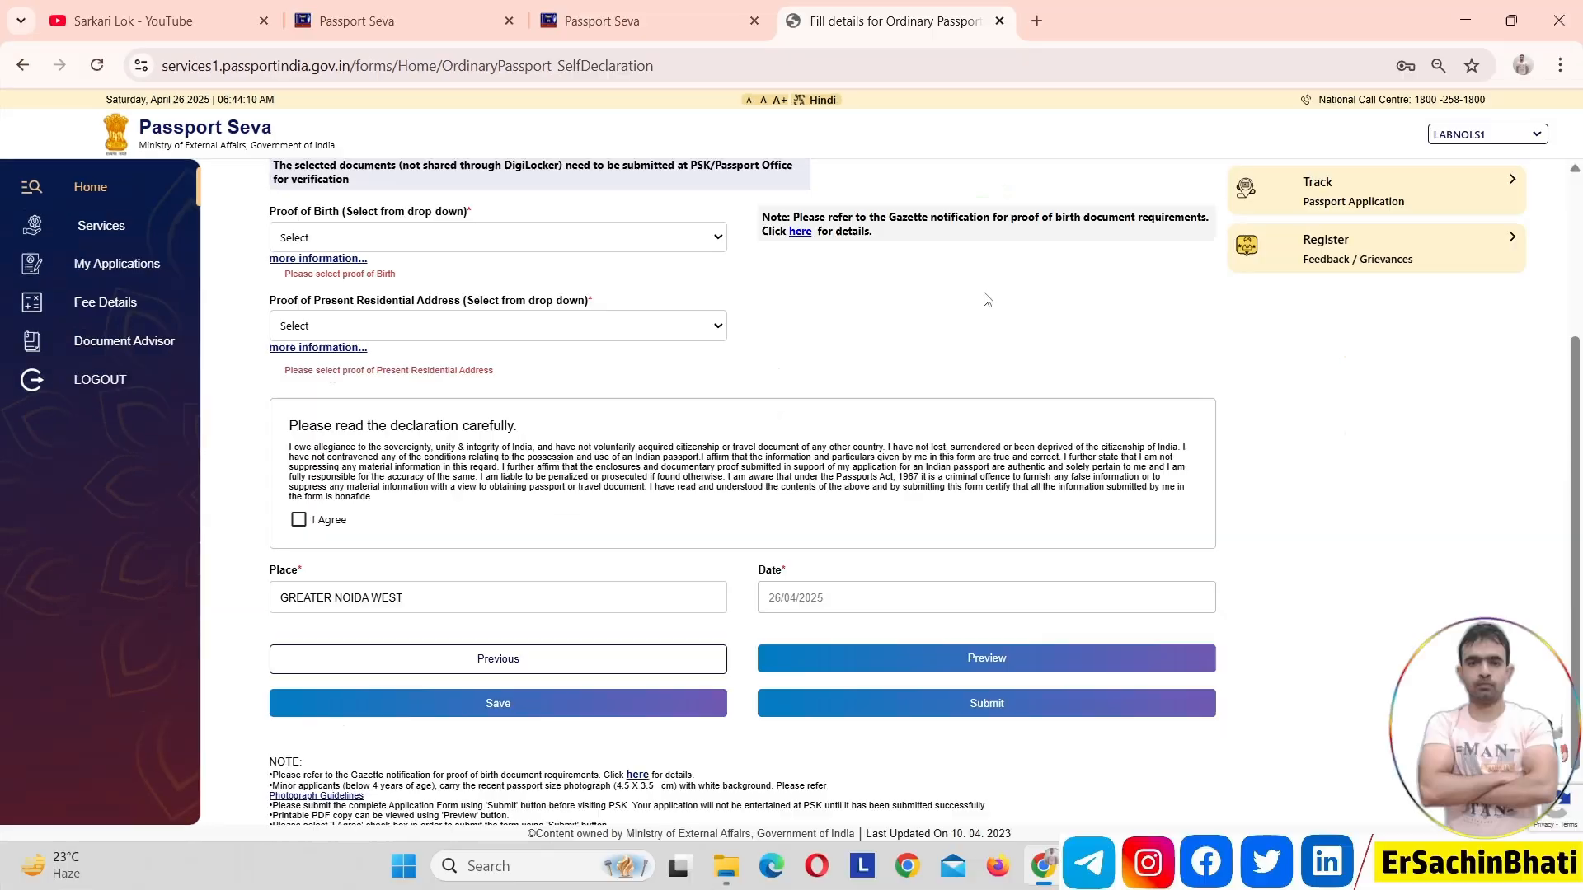
# Set Proof of Birth to the transfer, school leaving or matriculation certificate issued by the recognised school last attended
pyautogui.click(505, 237)
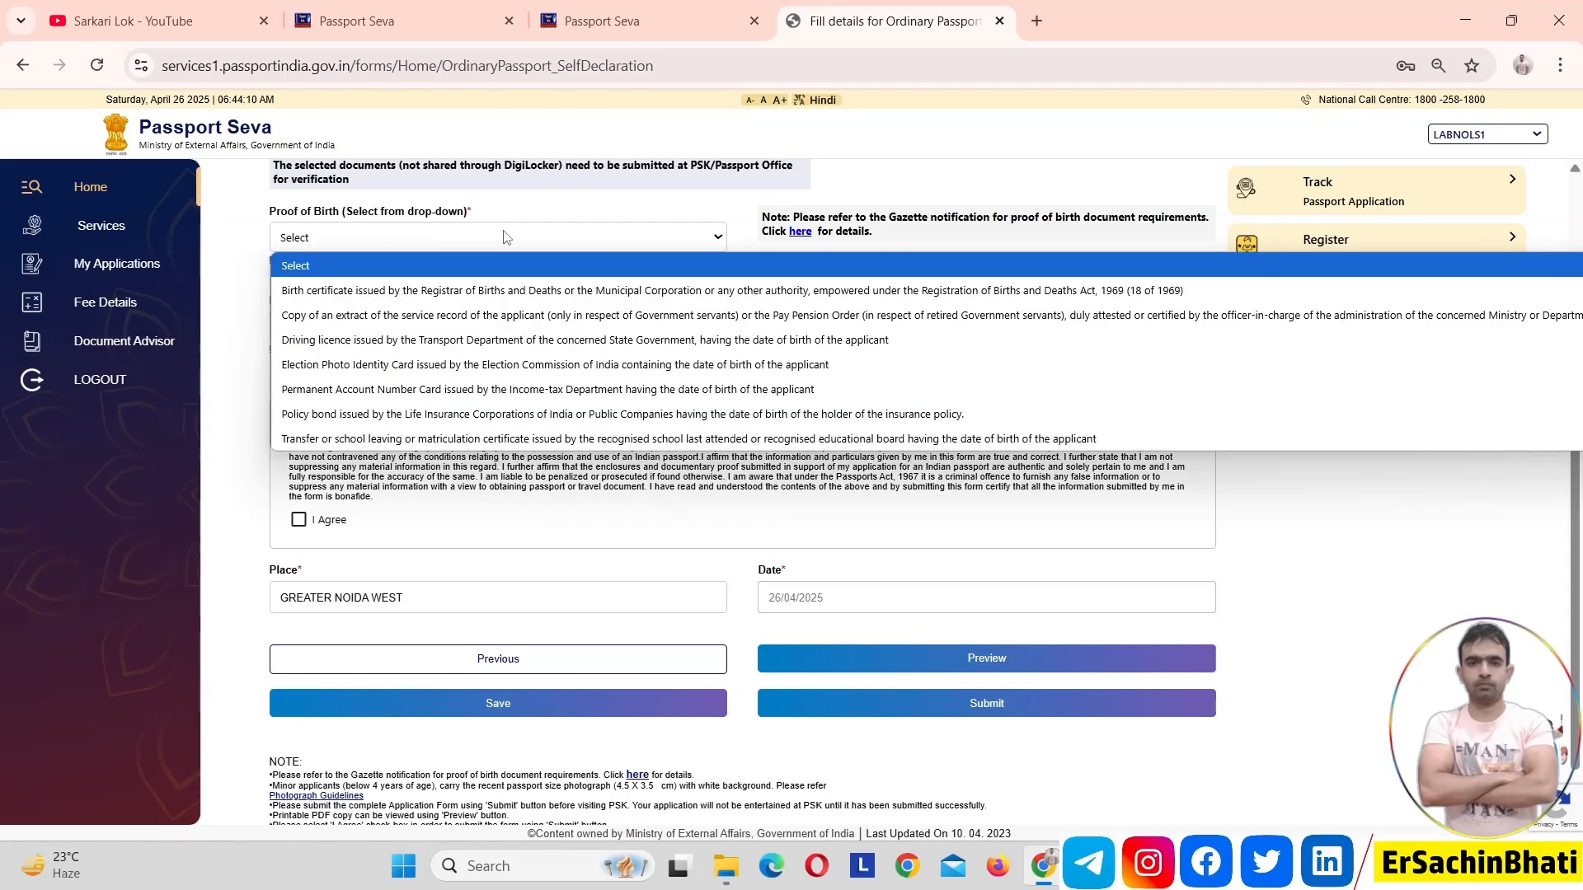
pyautogui.press('Down')
pyautogui.press('Down')
pyautogui.press('Down')
pyautogui.press('Down')
pyautogui.press('Down')
pyautogui.press('Down')
pyautogui.press('Down')
pyautogui.press('Return')
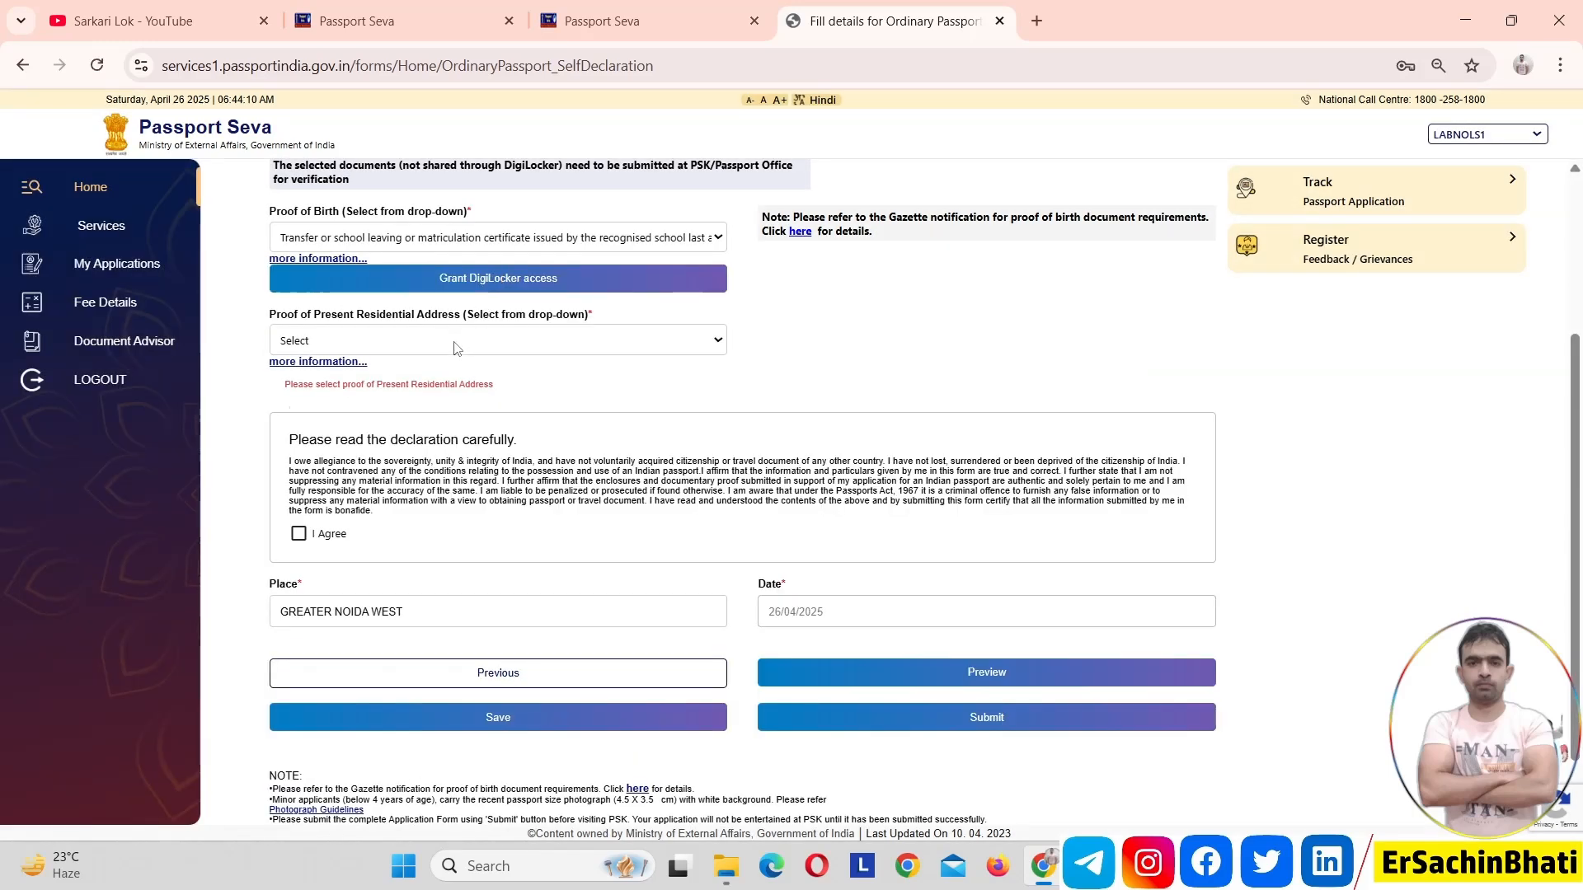
# Set Proof of Present Residential Address to Aadhaar Card (Address Proof)
pyautogui.click(454, 345)
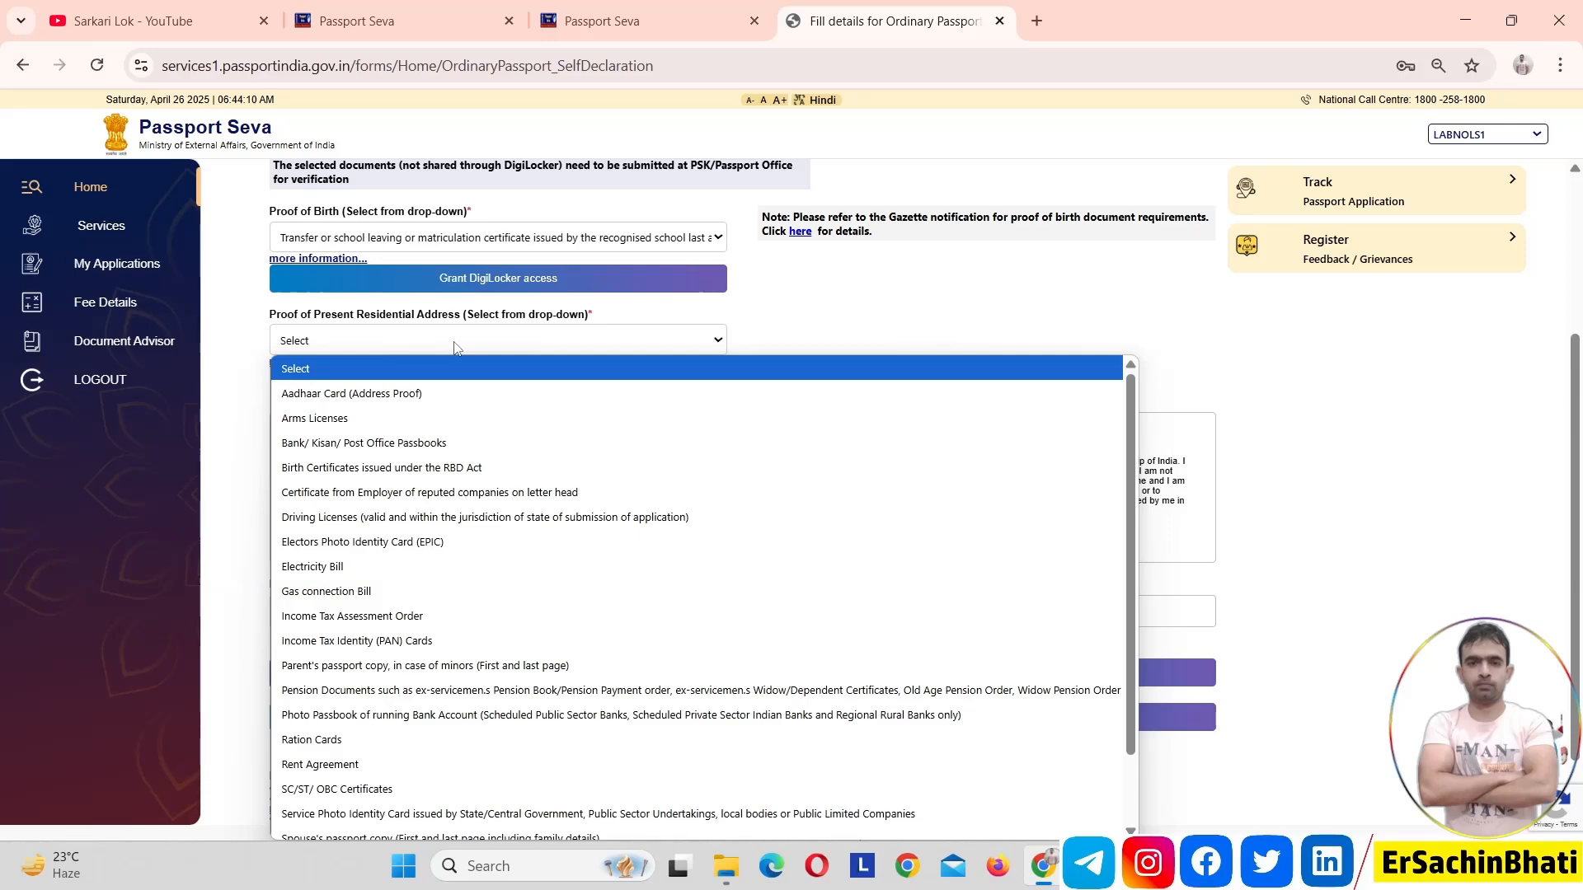
pyautogui.press('Down')
pyautogui.press('Down')
pyautogui.press('Down')
pyautogui.press('Up')
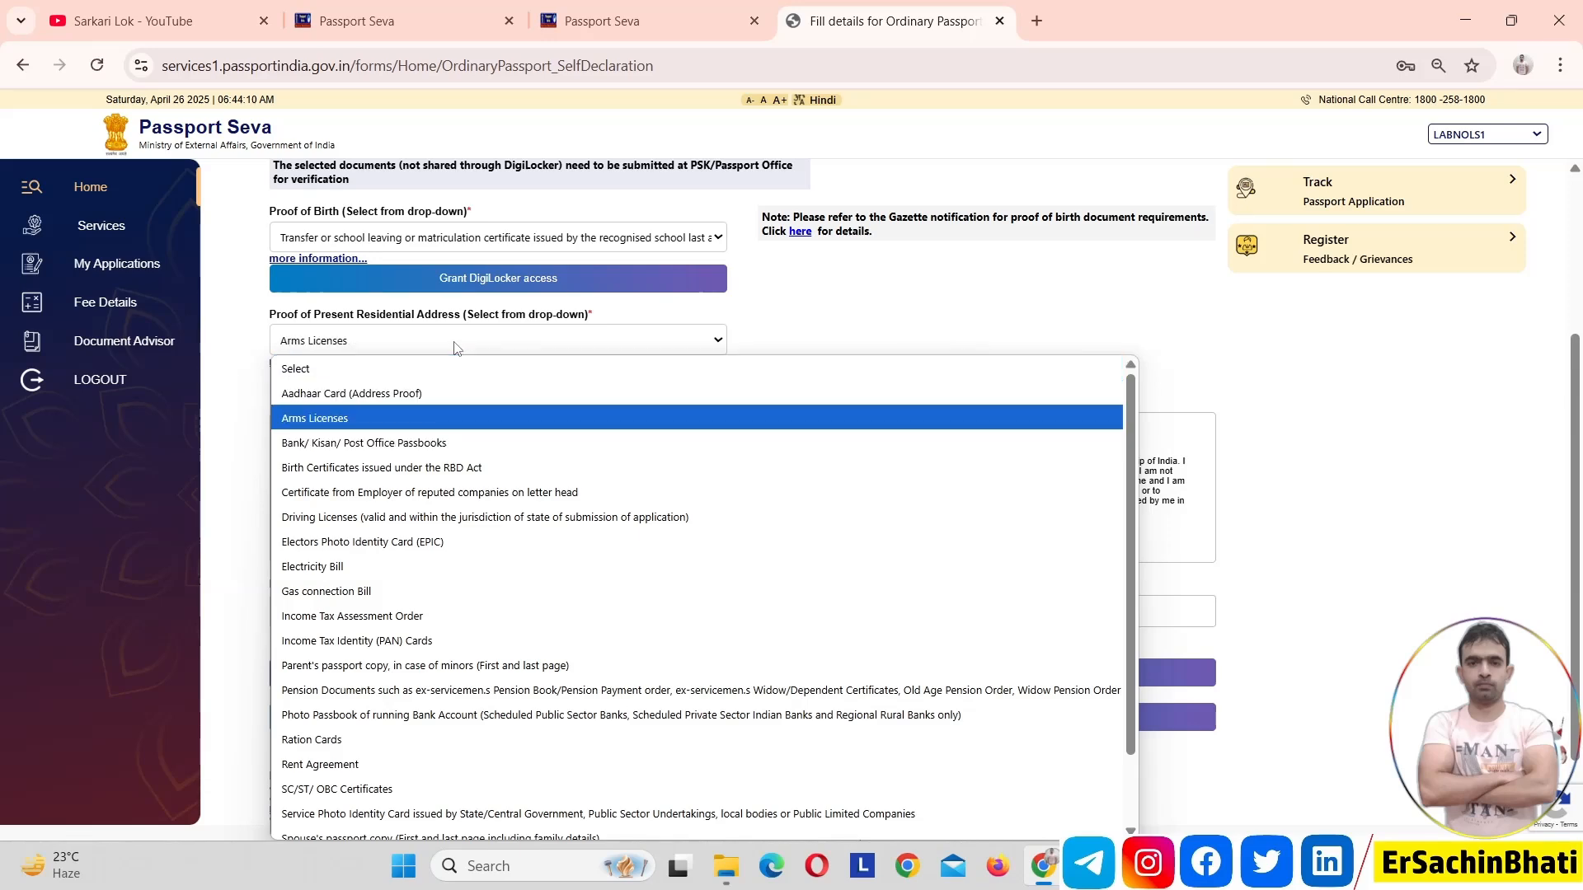
pyautogui.press('Up')
pyautogui.press('Return')
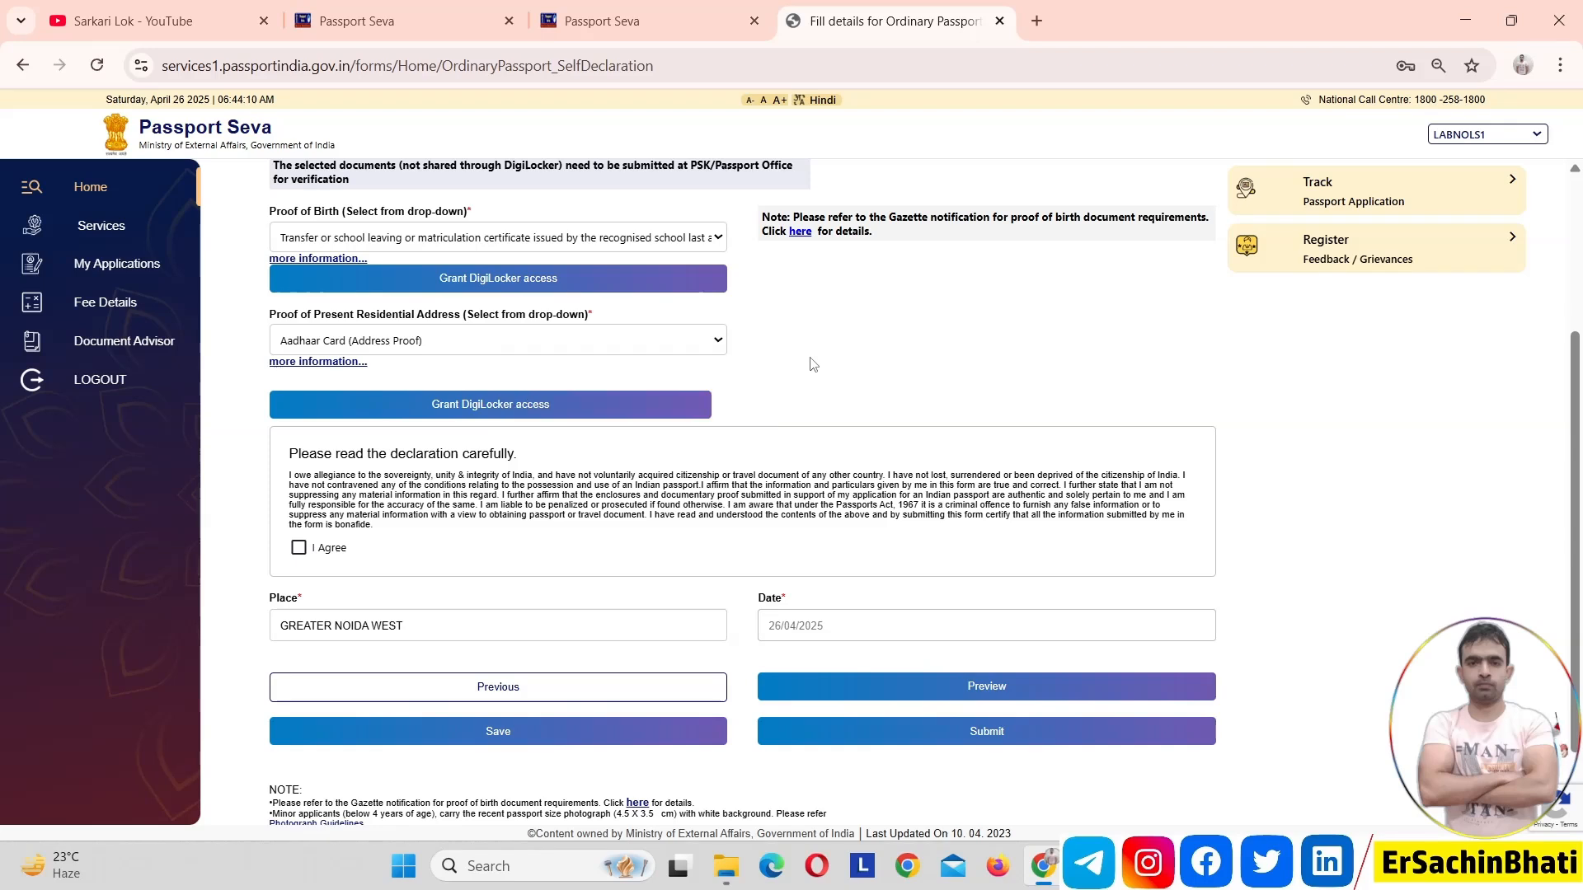
# Agree to the self declaration, save the application form and acknowledge the save notice
pyautogui.click(299, 549)
pyautogui.click(487, 734)
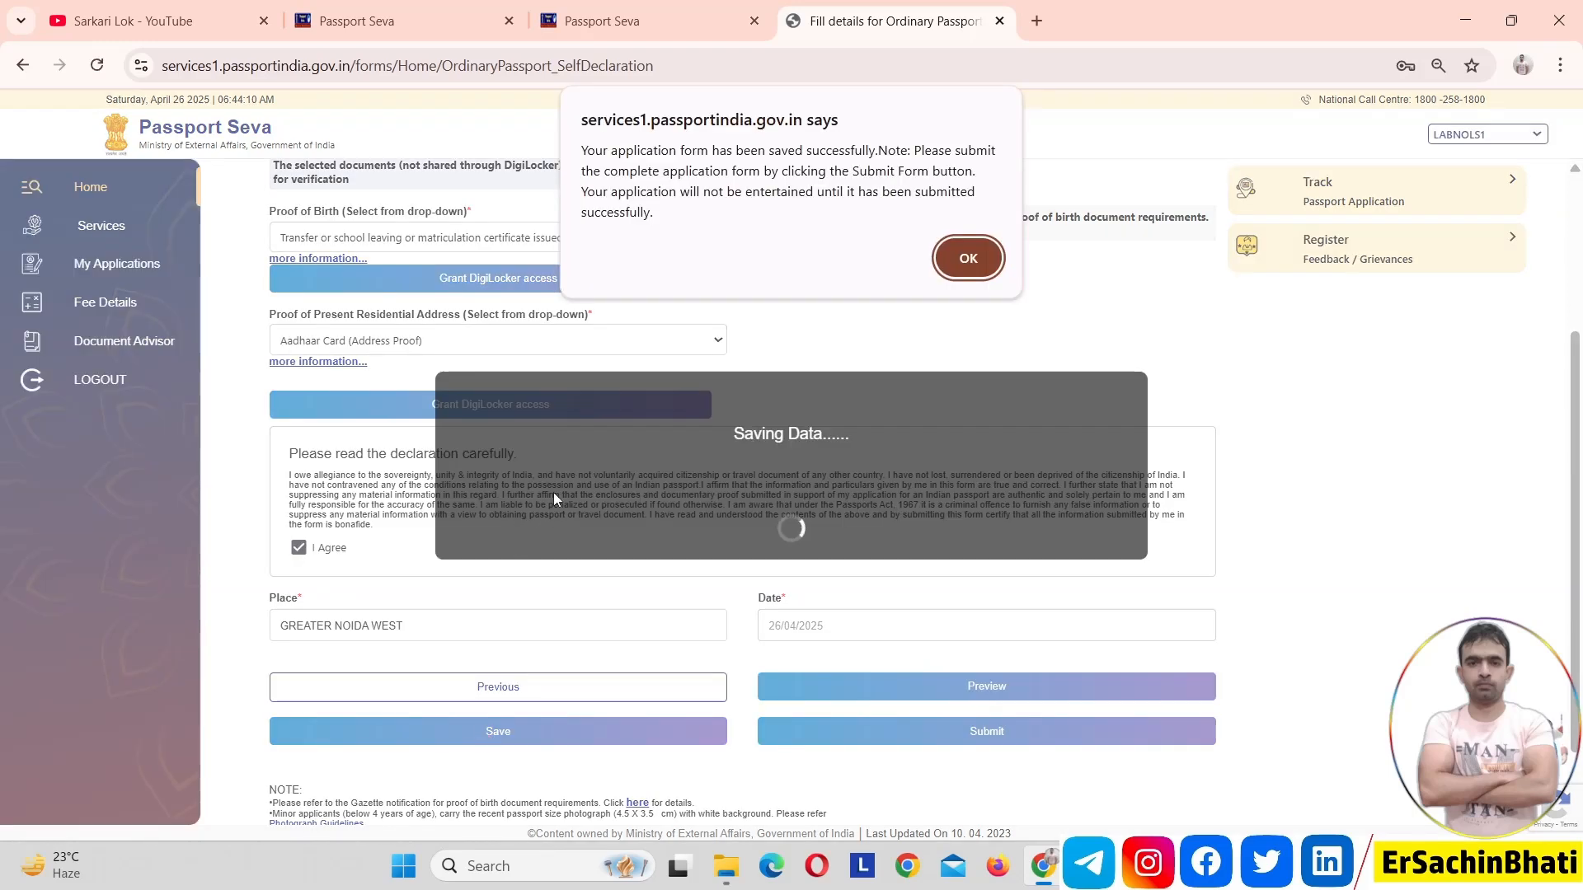
pyautogui.click(965, 262)
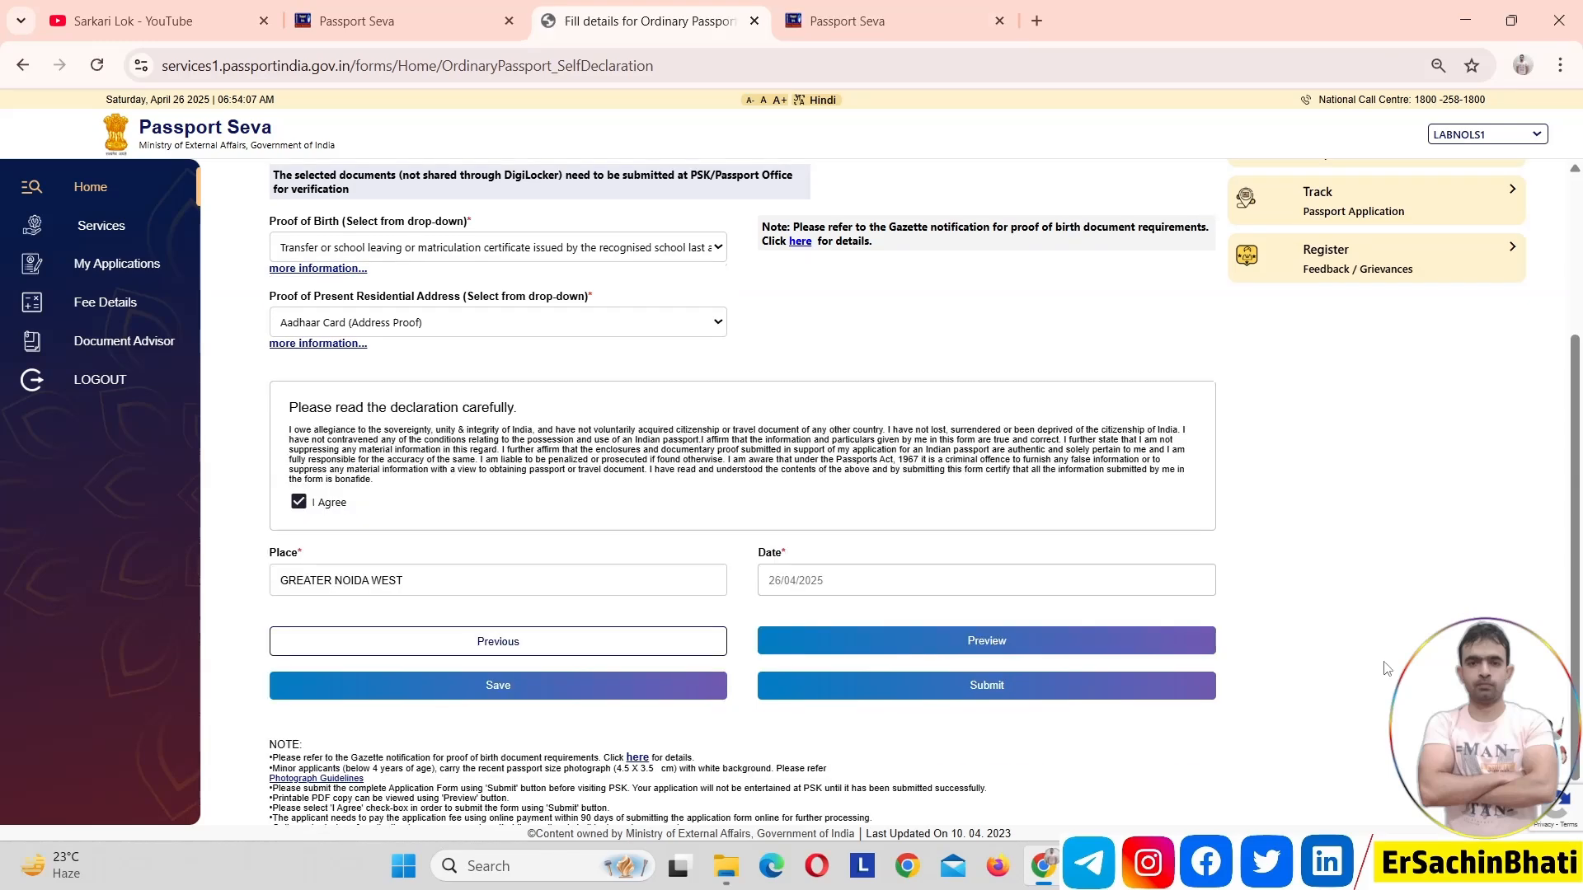
# On the Passport Seva home page, dismiss the advisory and open passport application tracking with application type Passport/PCC/IC/GEP
pyautogui.click(940, 6)
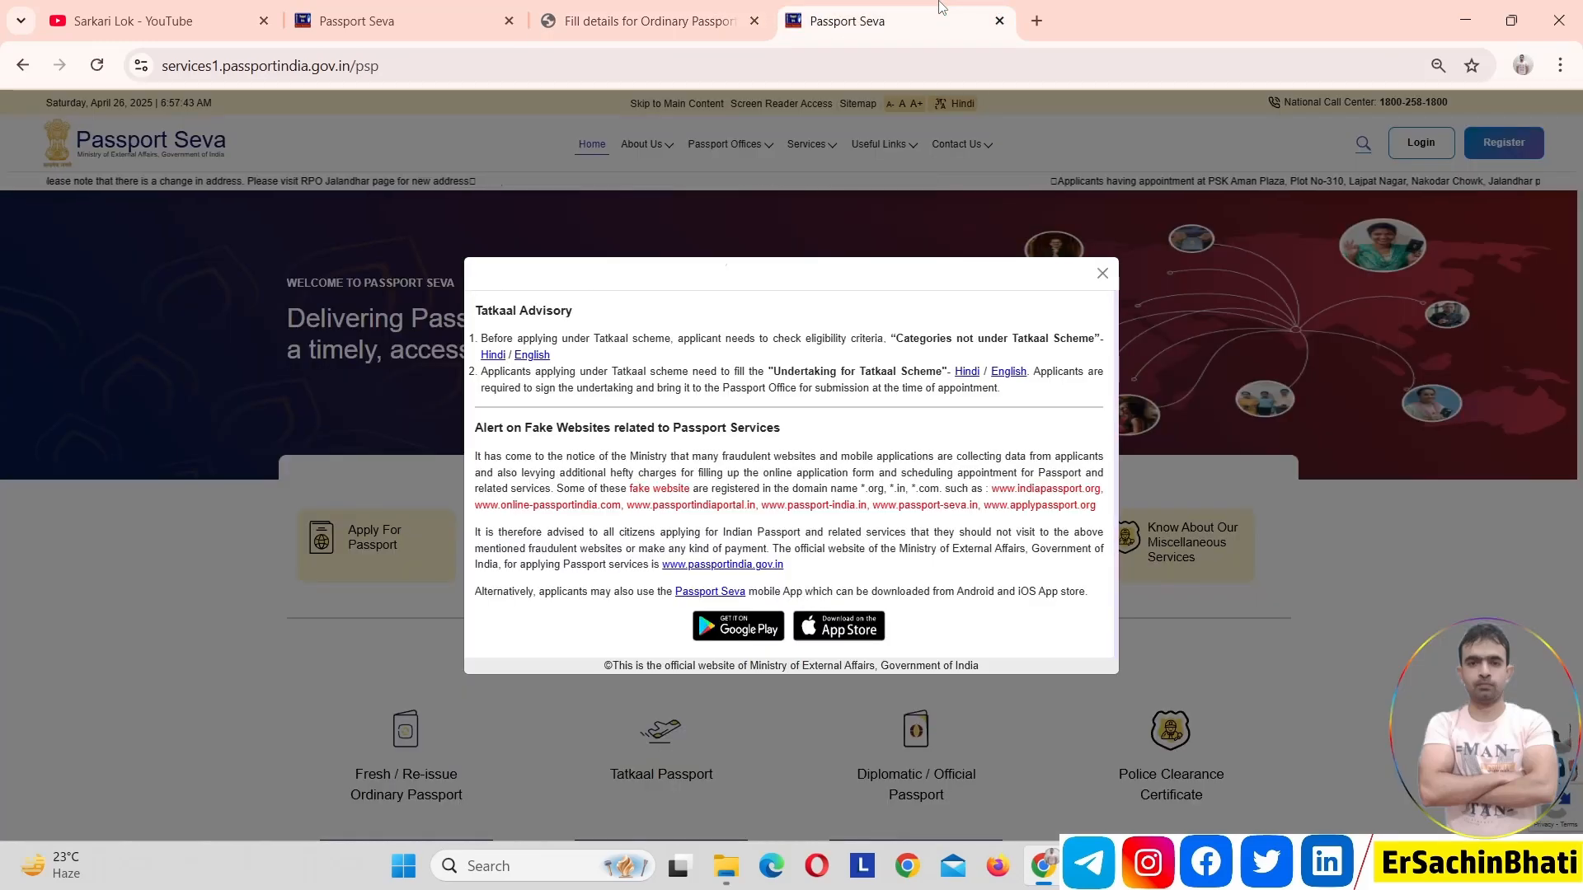
pyautogui.click(1103, 274)
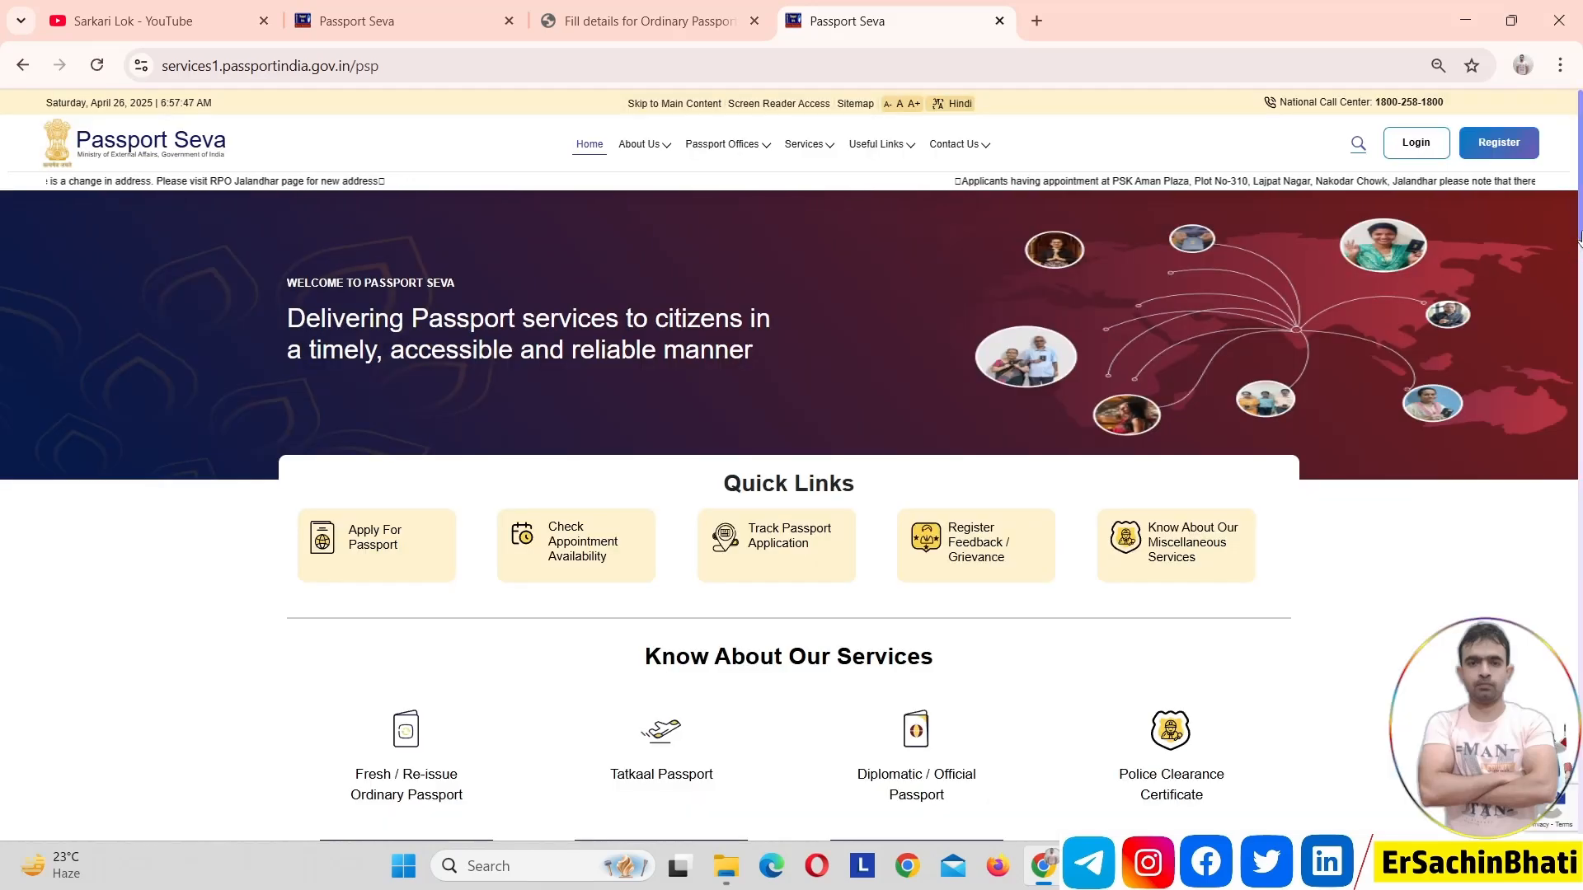
pyautogui.scroll(-1, 1578, 256)
pyautogui.scroll(1, 1578, 254)
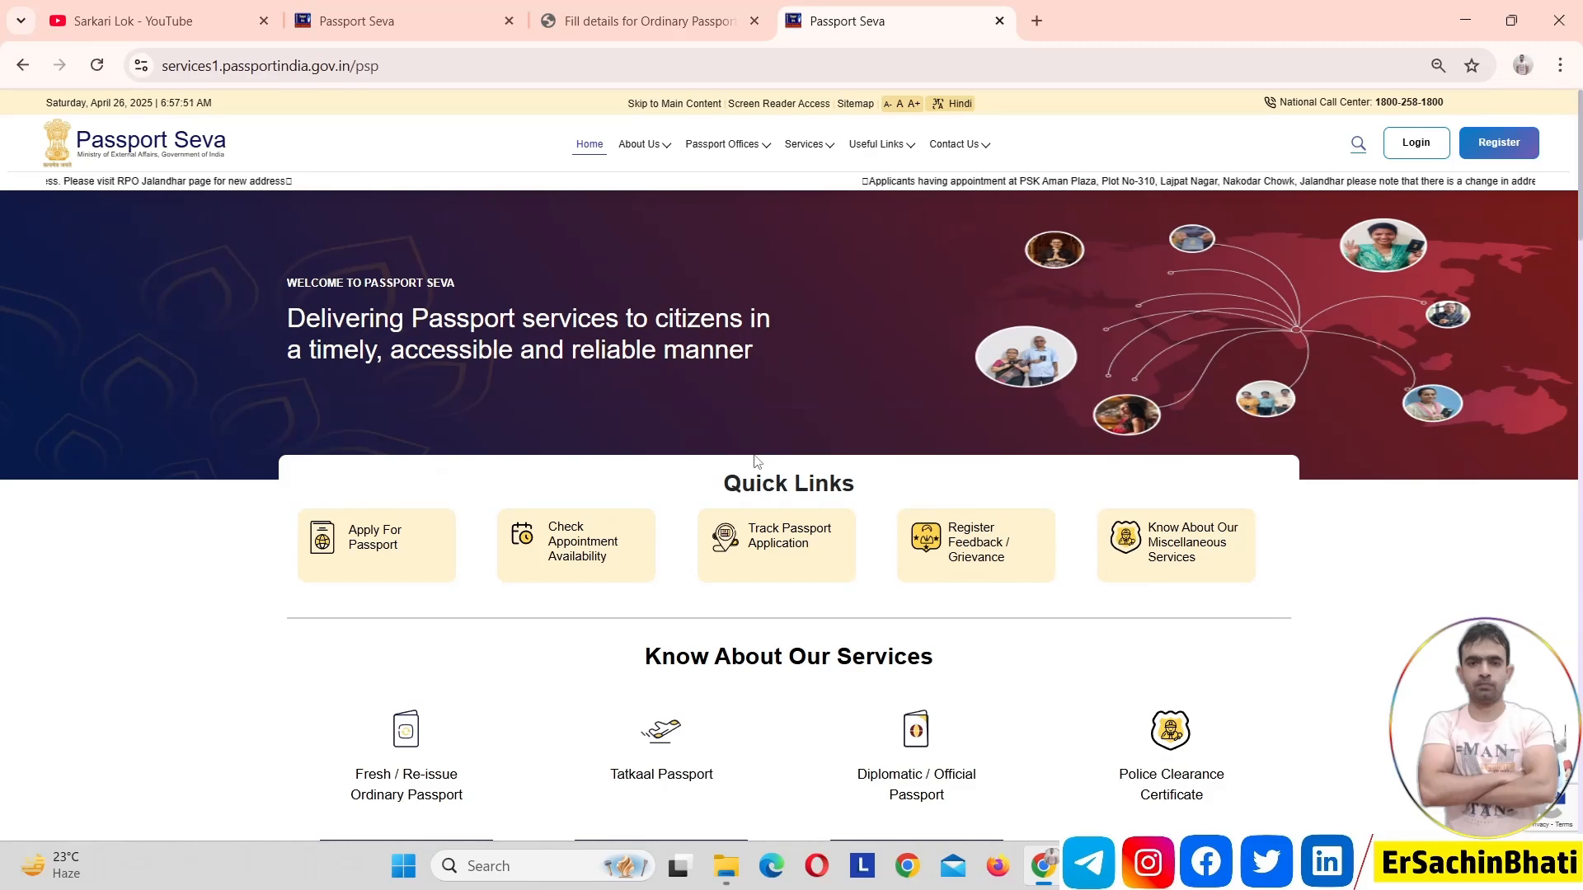
pyautogui.click(779, 541)
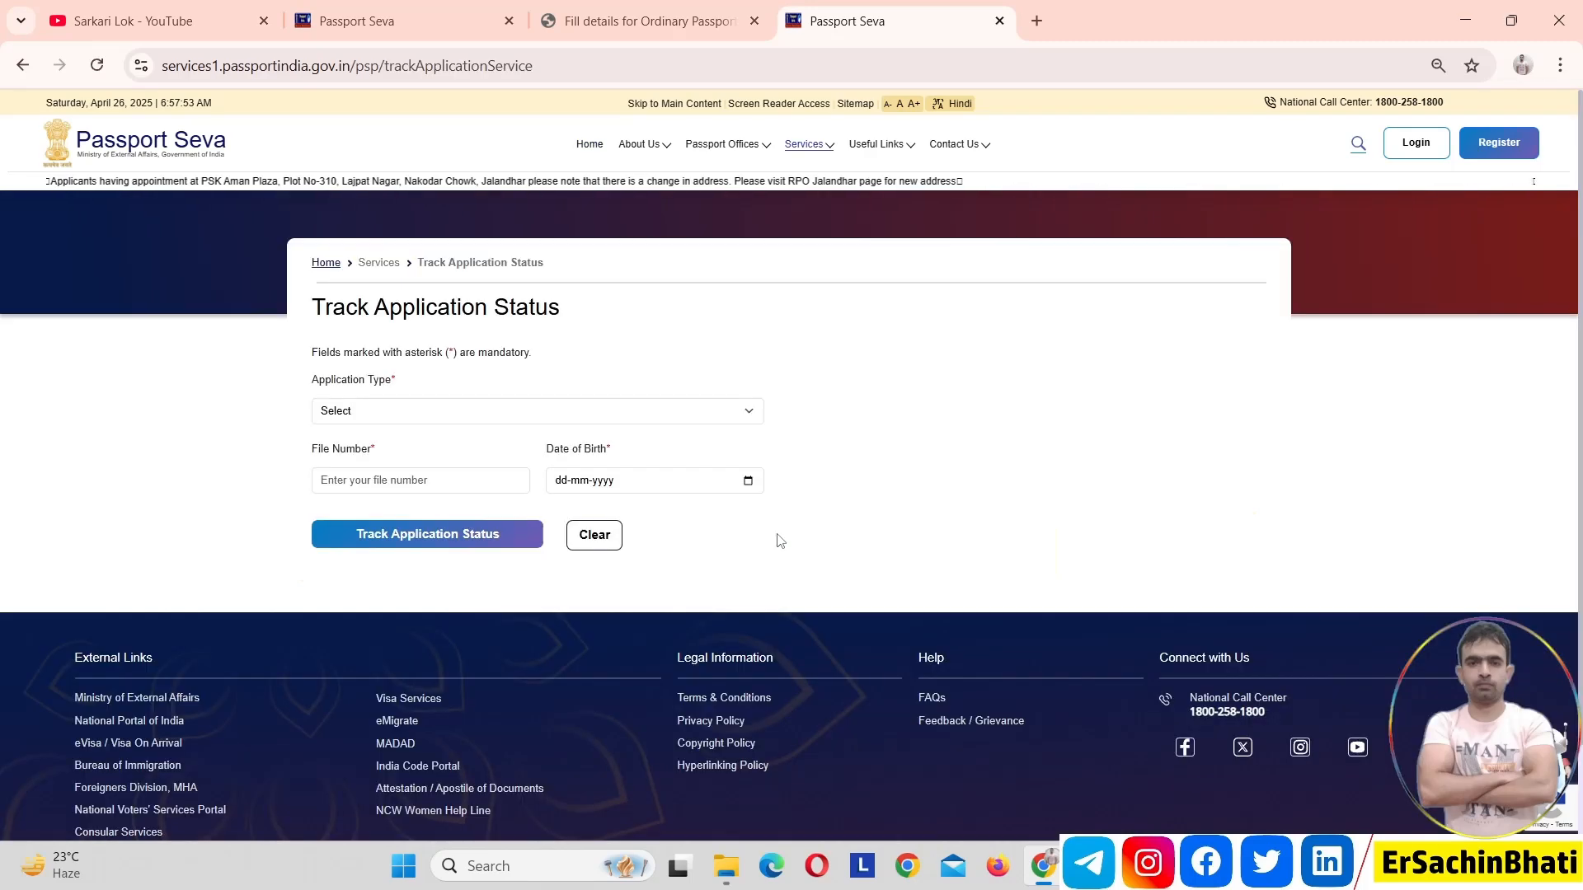
pyautogui.click(512, 406)
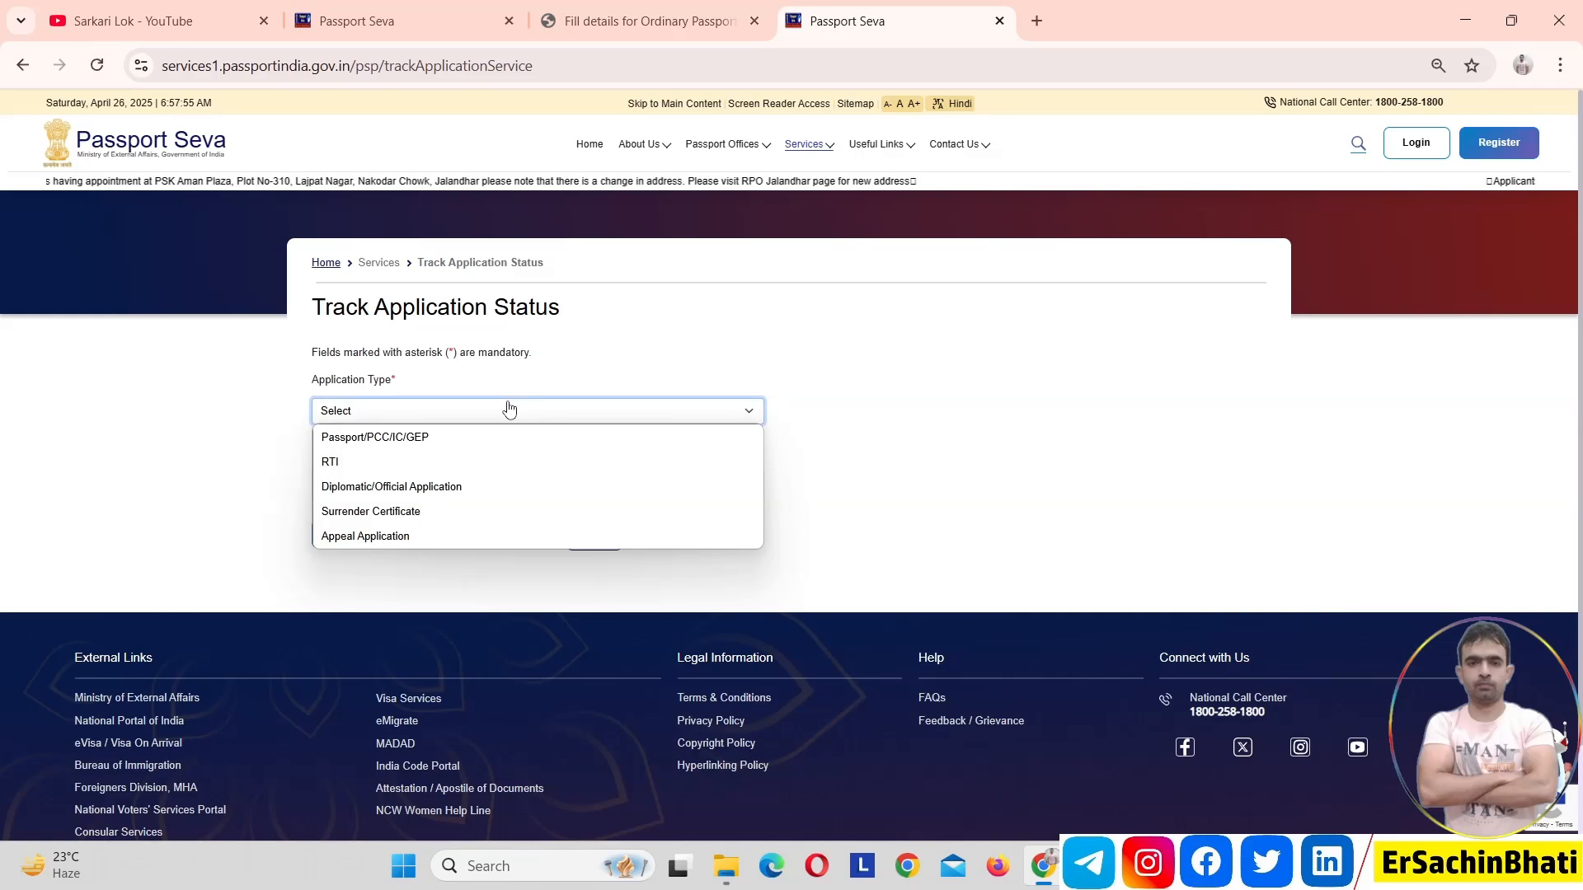
pyautogui.click(466, 435)
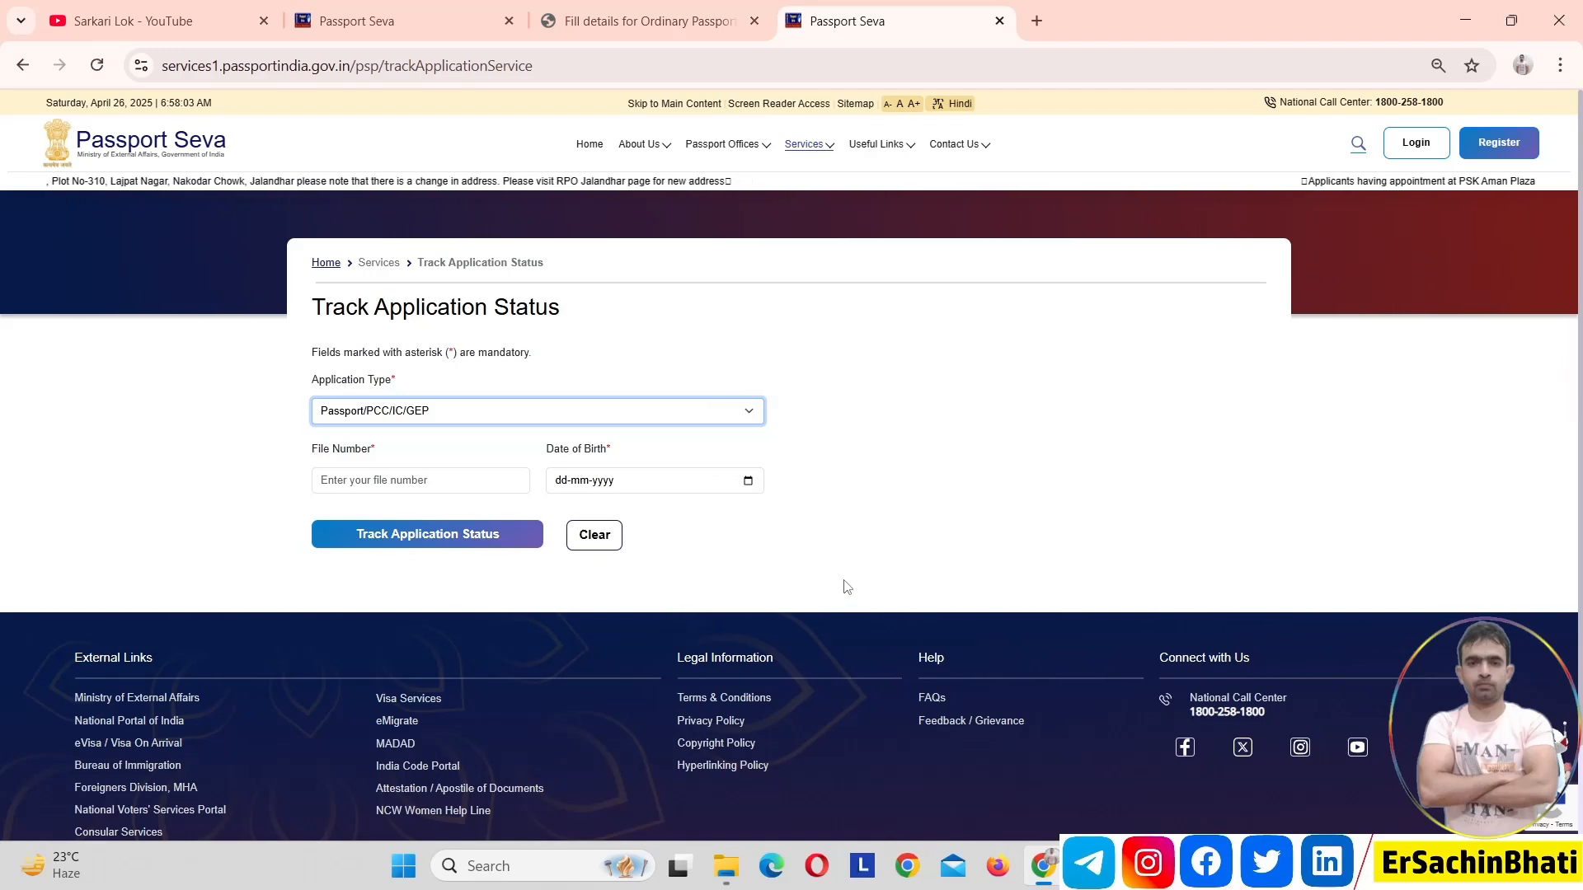
# Look over the services list on the portal's home page and switch to the Sarkari Lok YouTube channel
pyautogui.click(577, 148)
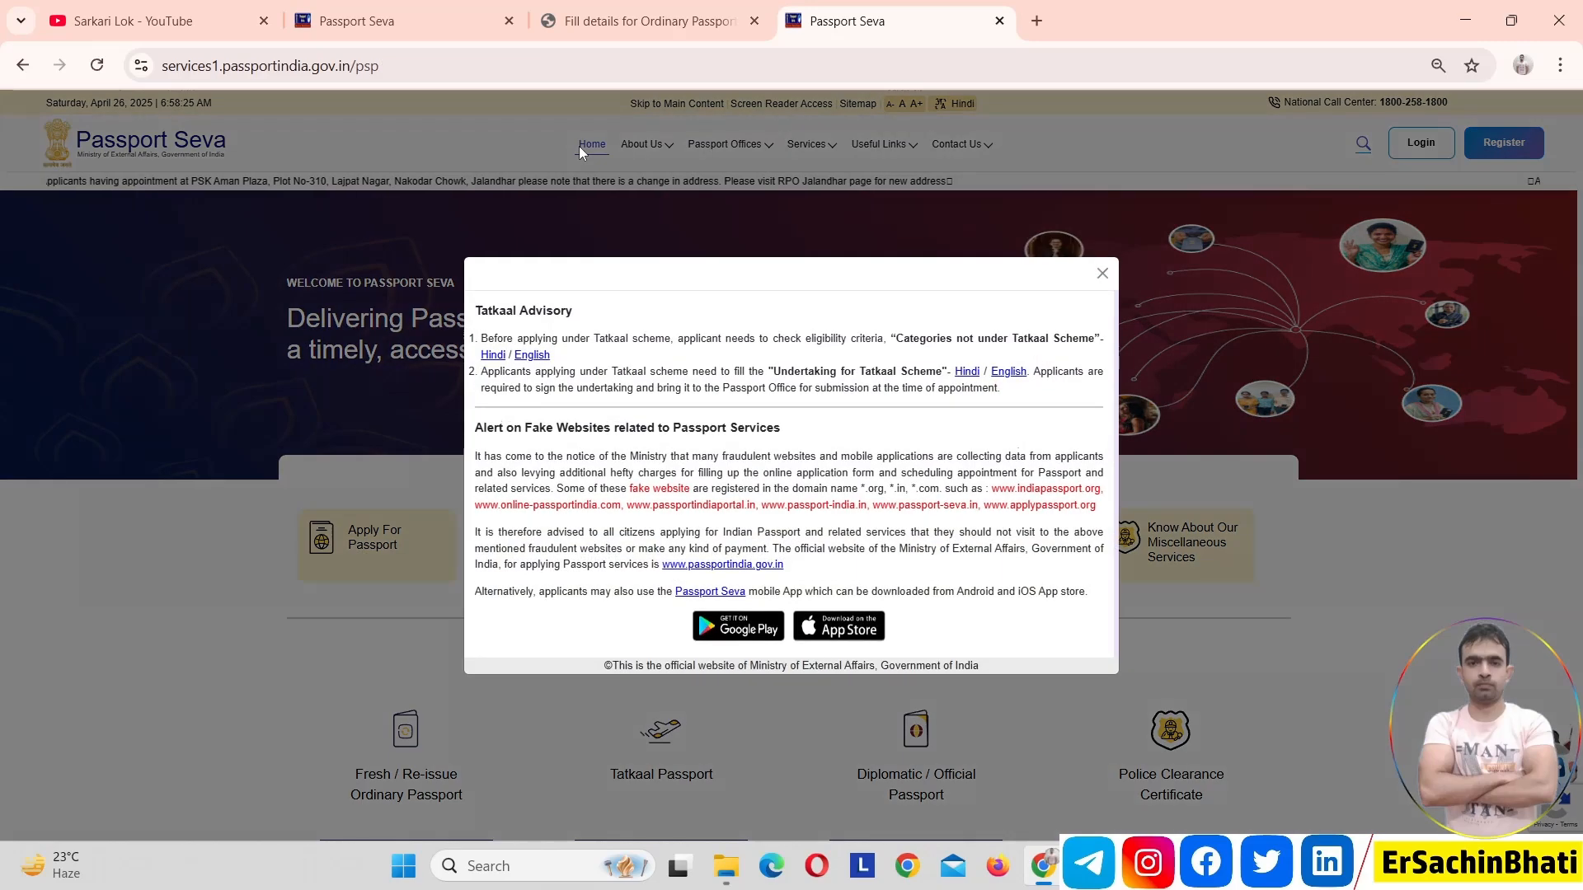
pyautogui.click(1103, 274)
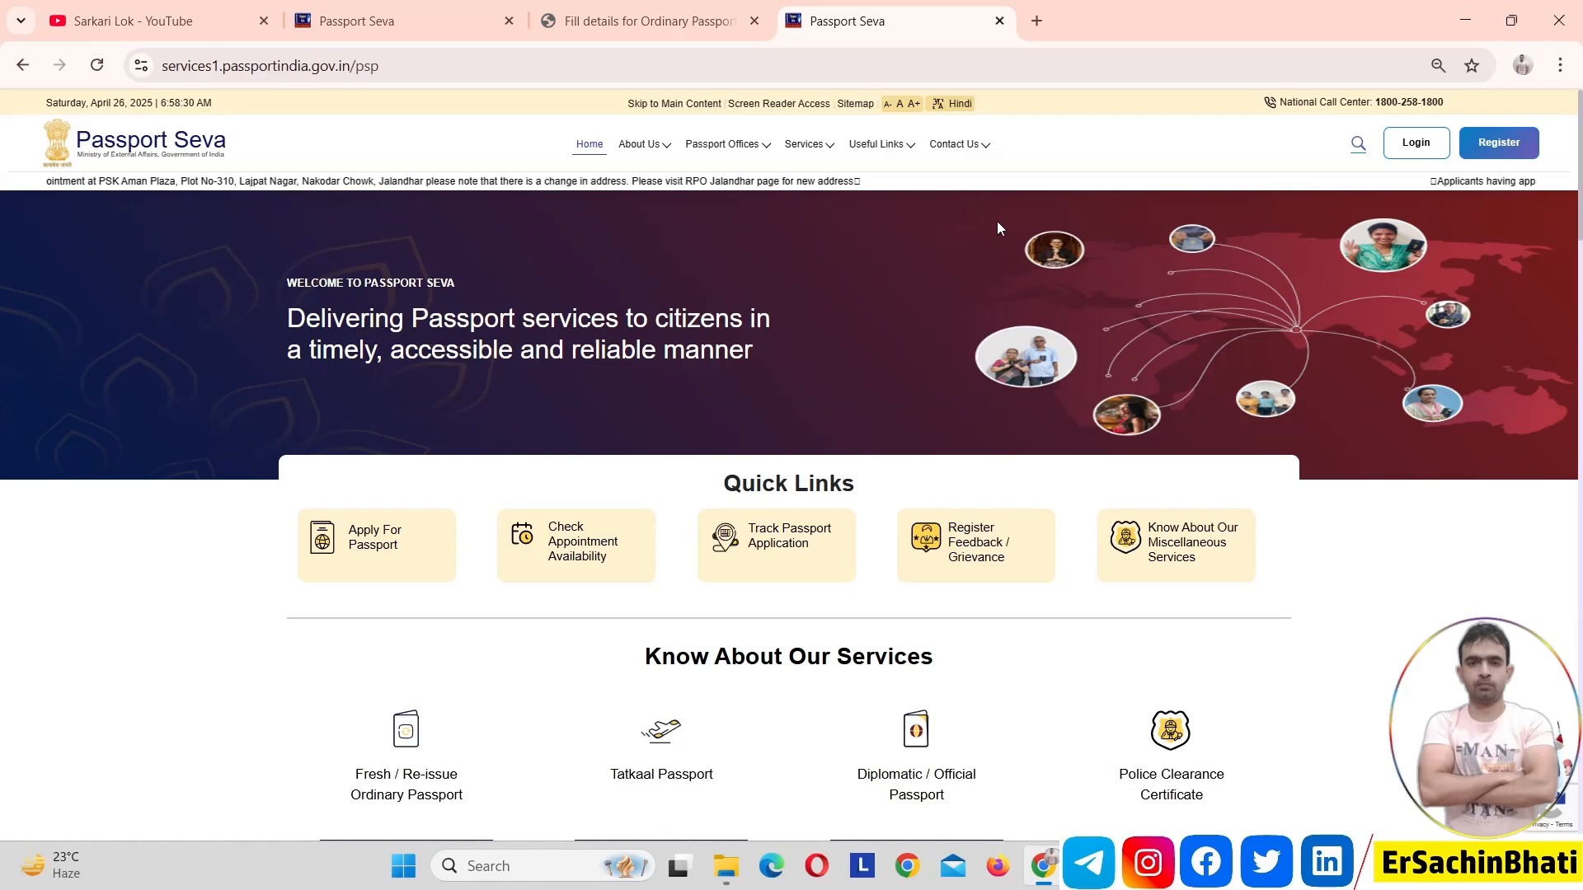
pyautogui.click(829, 150)
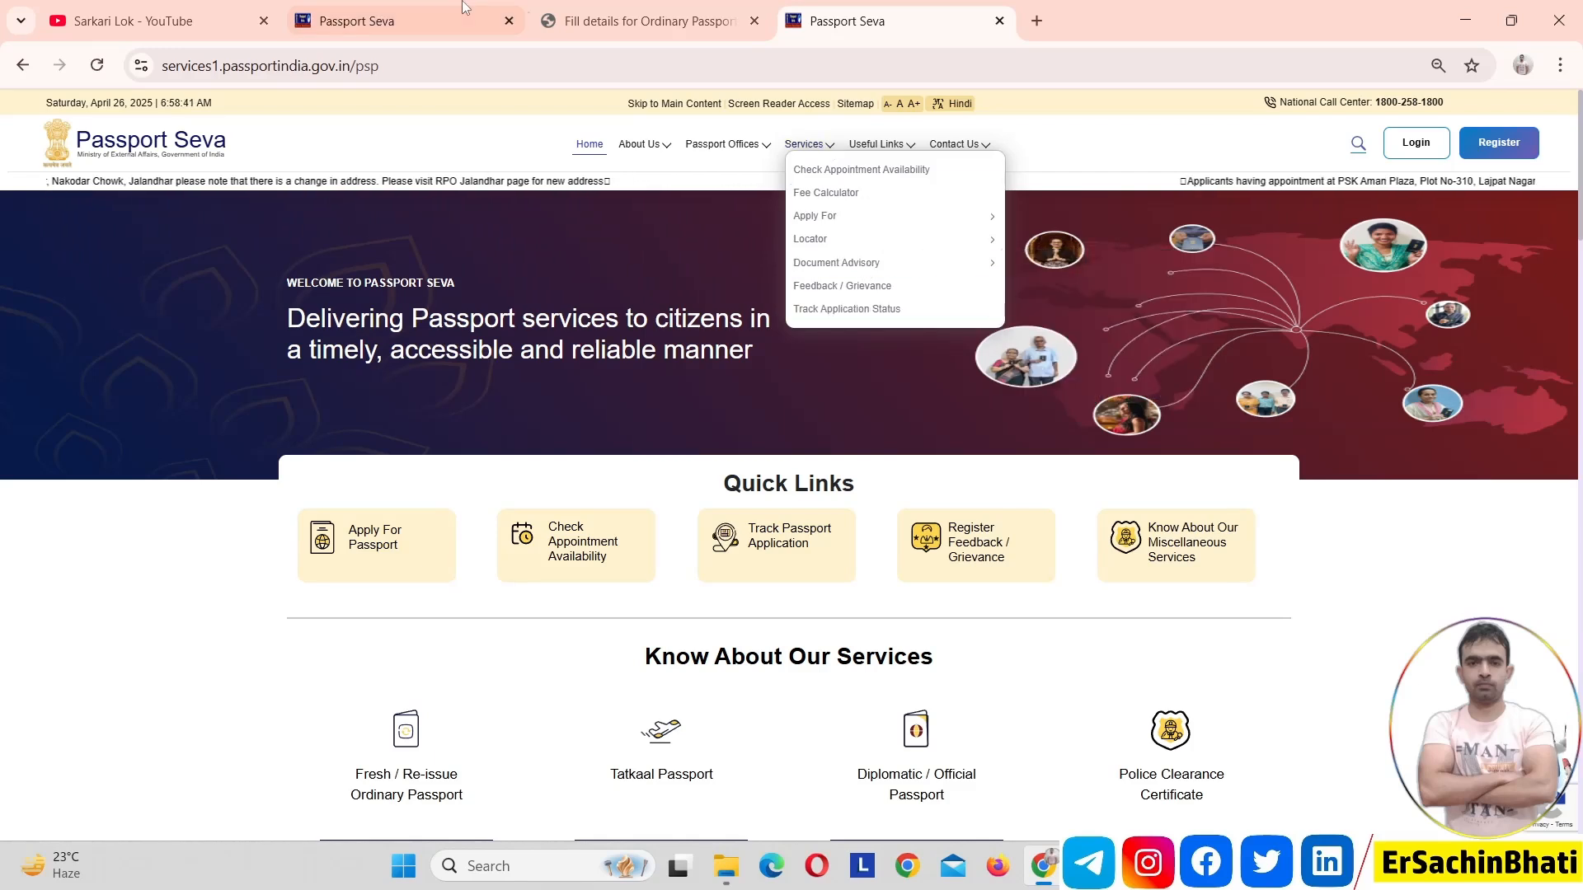
pyautogui.click(216, 10)
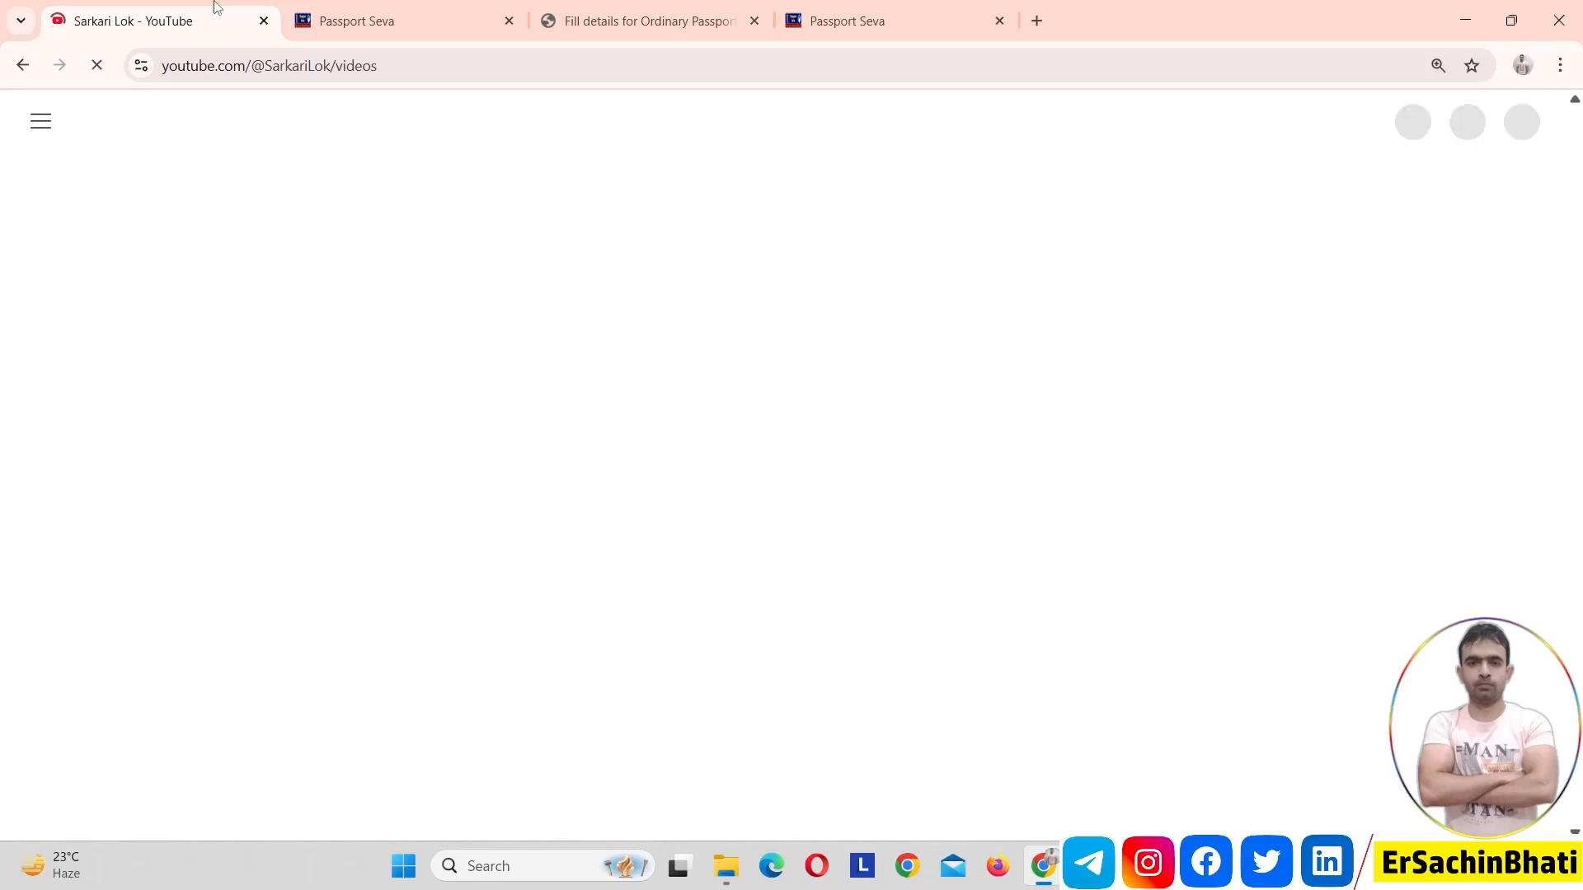